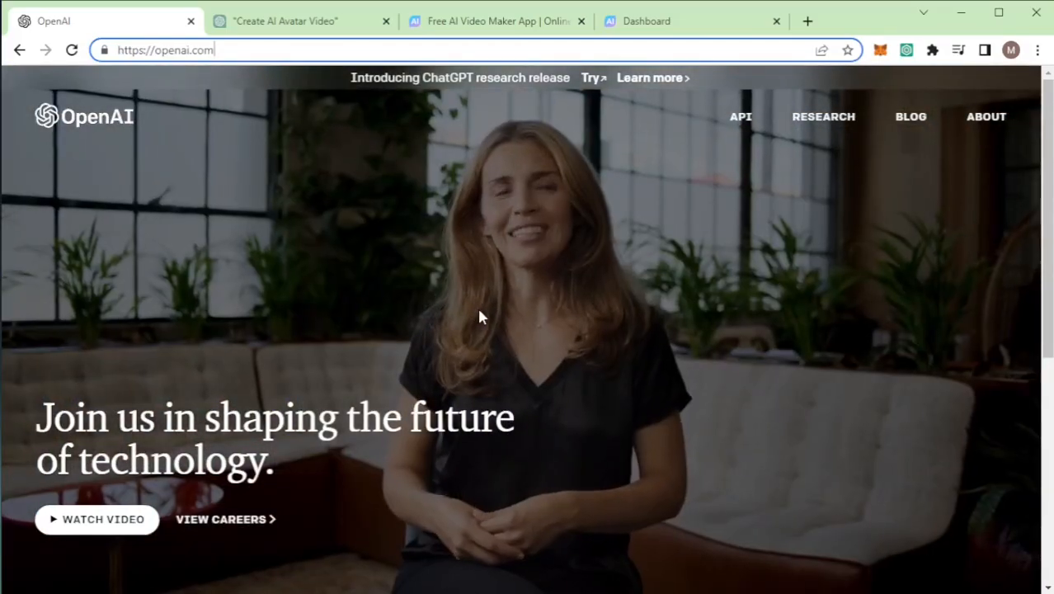
Step: Copy the generated script reply from the "Create AI Avatar Video" ChatGPT conversation into an empty Notepad document
{"action": "left_click", "coordinate": [312, 25]}
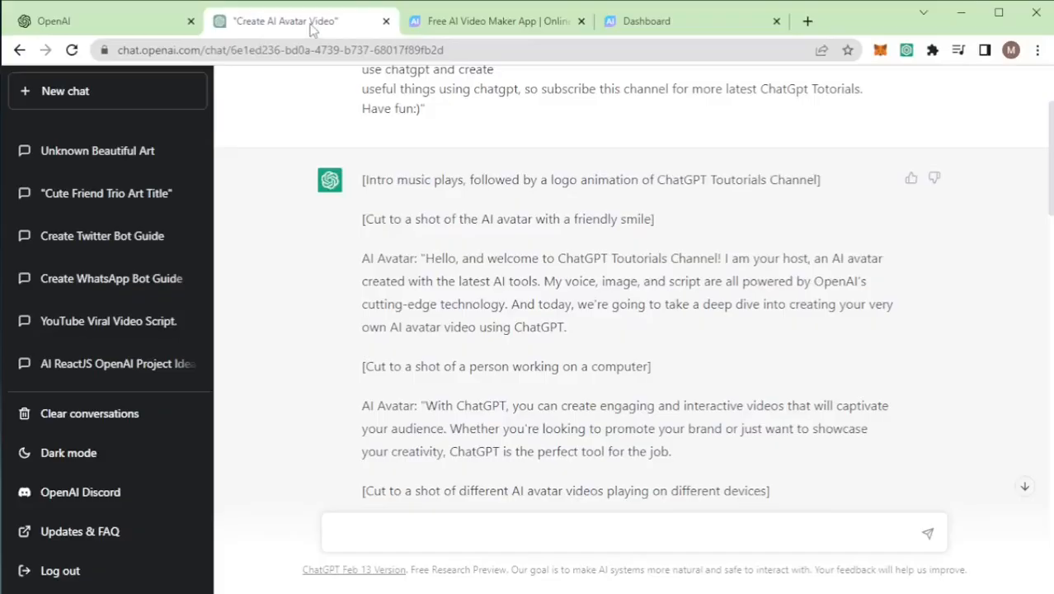
{"action": "scroll", "coordinate": [439, 304], "scroll_direction": "up", "scroll_amount": 2}
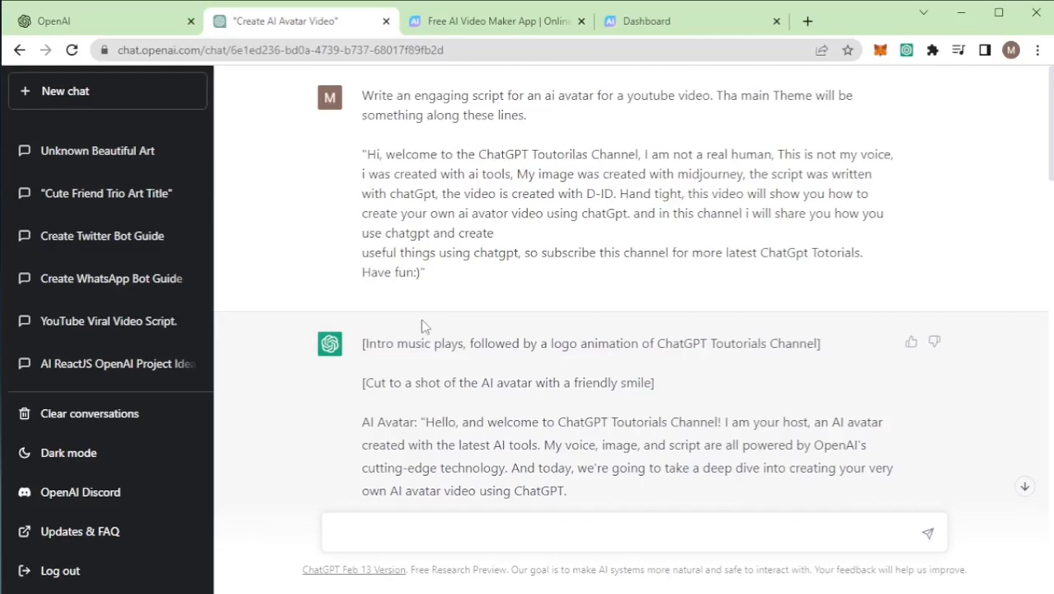
{"action": "left_click_drag", "start_coordinate": [444, 287], "coordinate": [361, 95]}
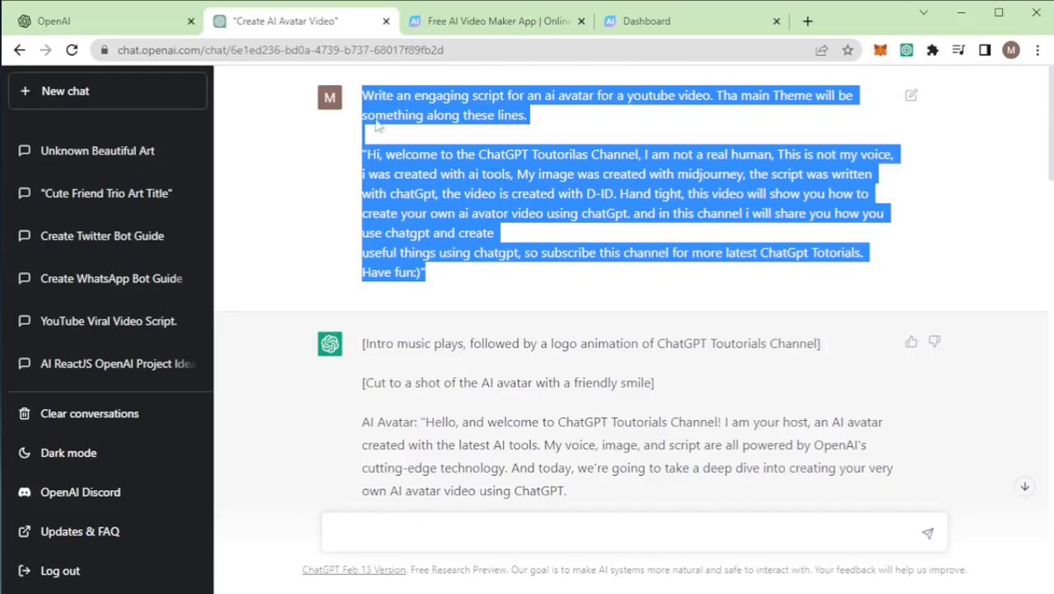
{"action": "scroll", "coordinate": [439, 239], "scroll_direction": "down", "scroll_amount": 2}
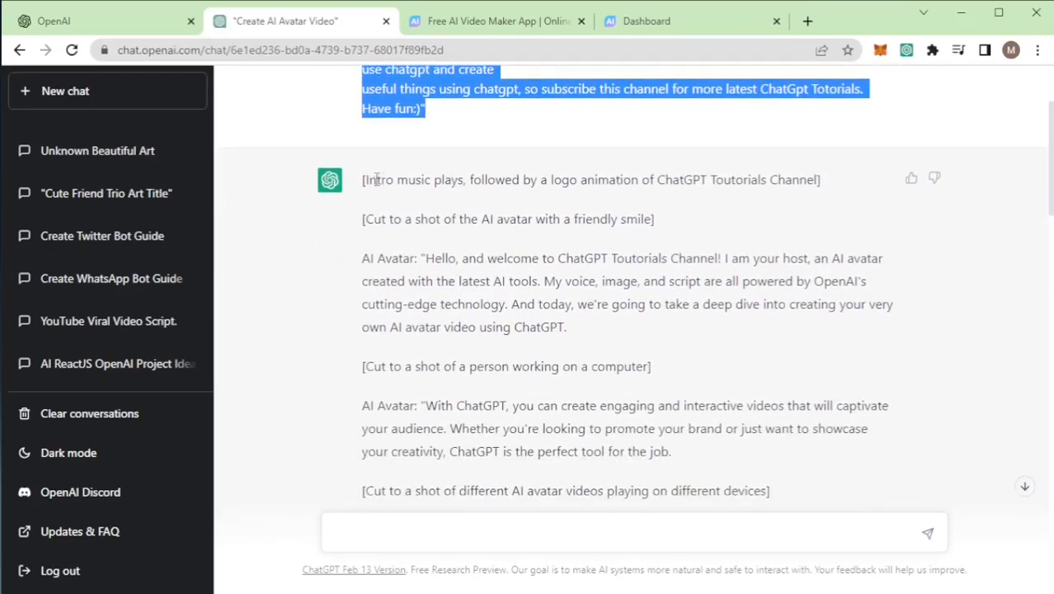
{"action": "left_click_drag", "start_coordinate": [363, 181], "coordinate": [626, 440]}
{"action": "scroll", "coordinate": [438, 318], "scroll_direction": "down", "scroll_amount": 5}
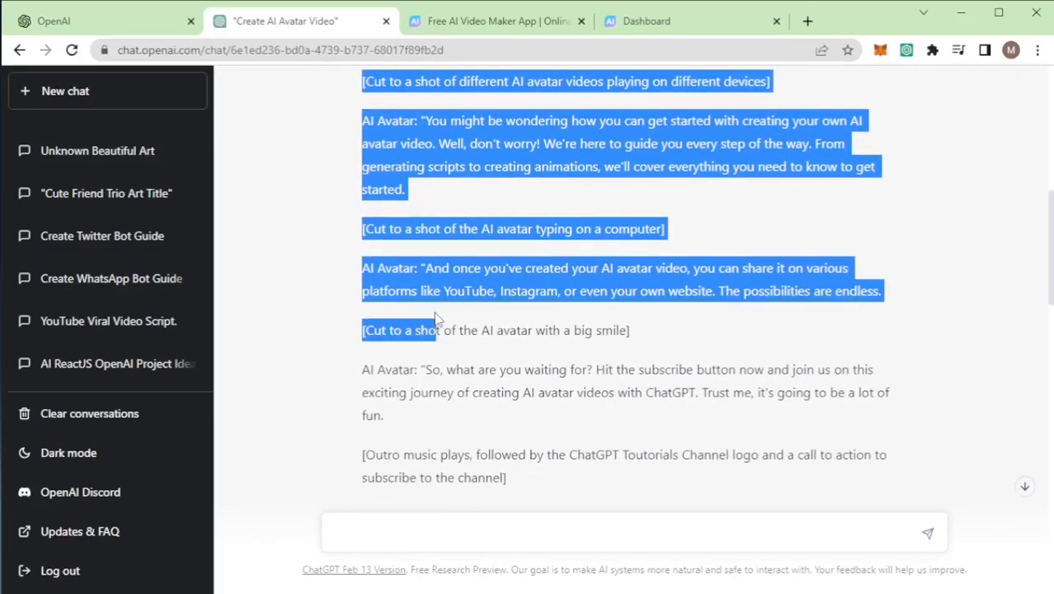
{"action": "scroll", "coordinate": [439, 320], "scroll_direction": "down", "scroll_amount": 1}
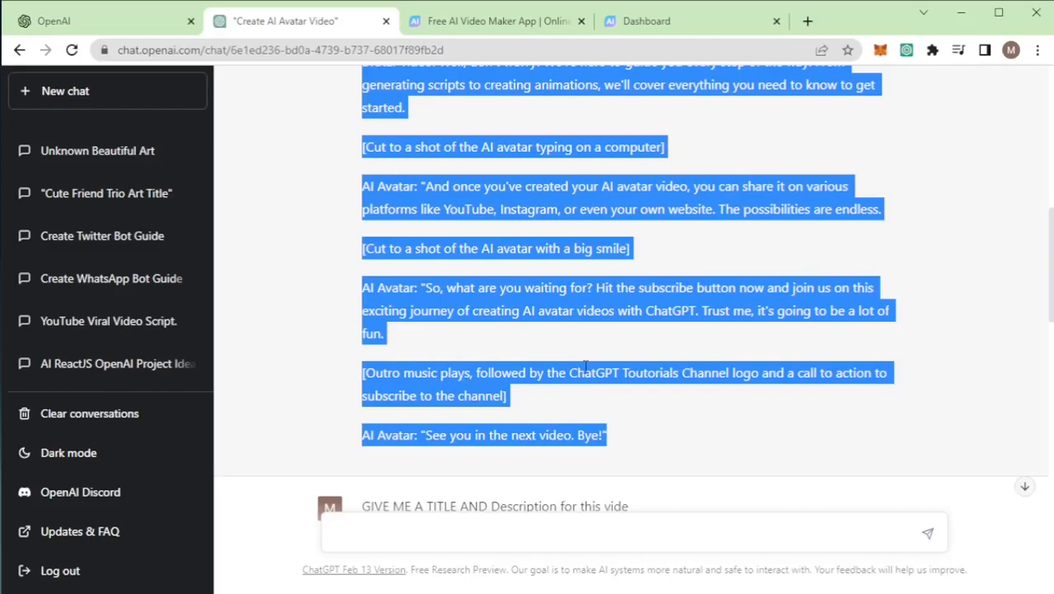
{"action": "key", "text": "alt+Tab"}
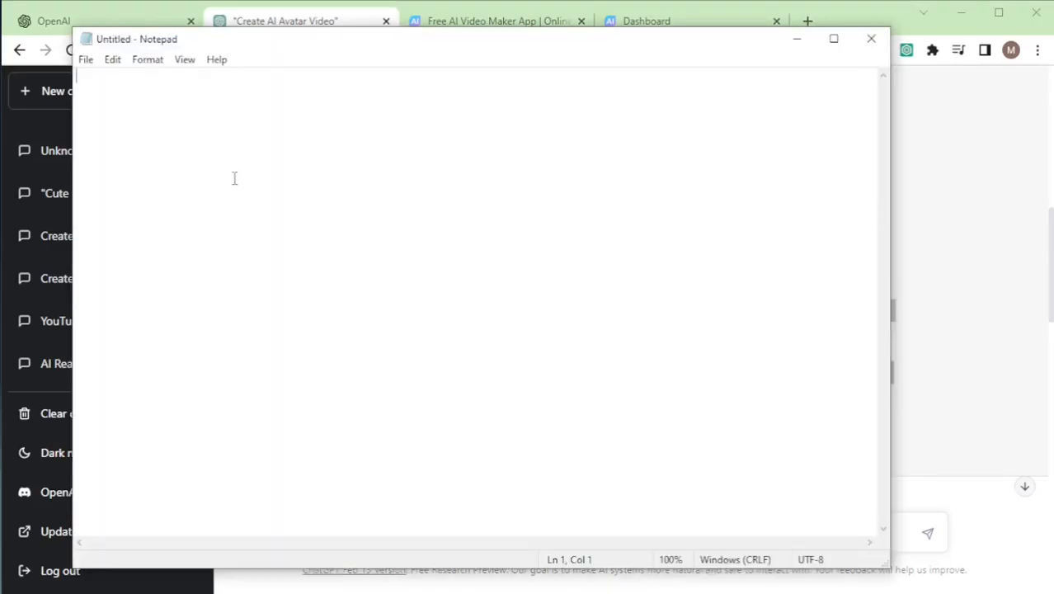
{"action": "key", "text": "ctrl+v"}
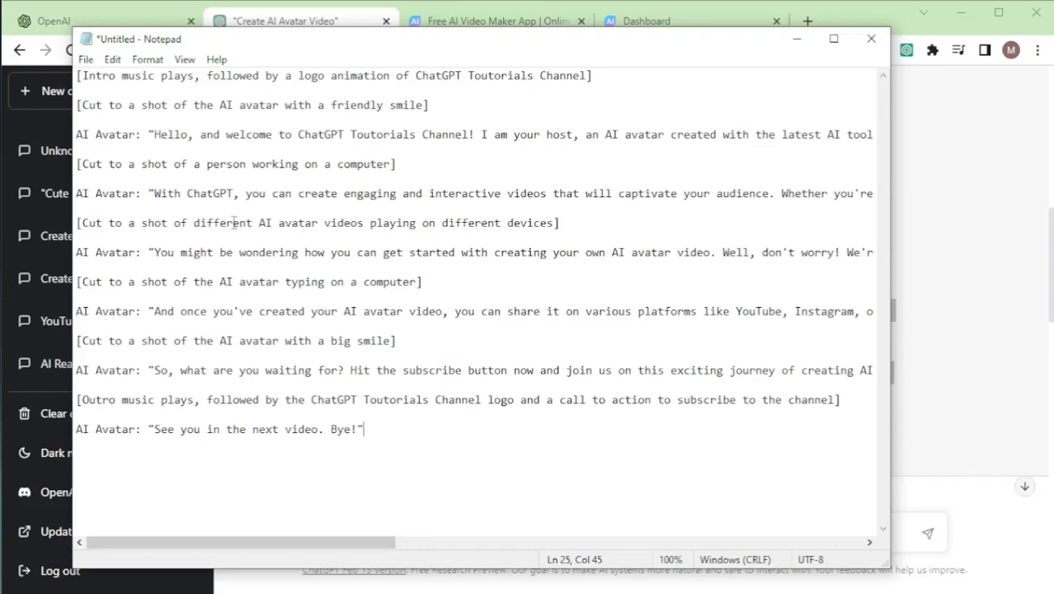
Step: Delete the two opening stage directions, the "AI Avatar:" label before "Hello", and the "person working on a computer" direction
{"action": "left_click_drag", "start_coordinate": [429, 106], "coordinate": [80, 85]}
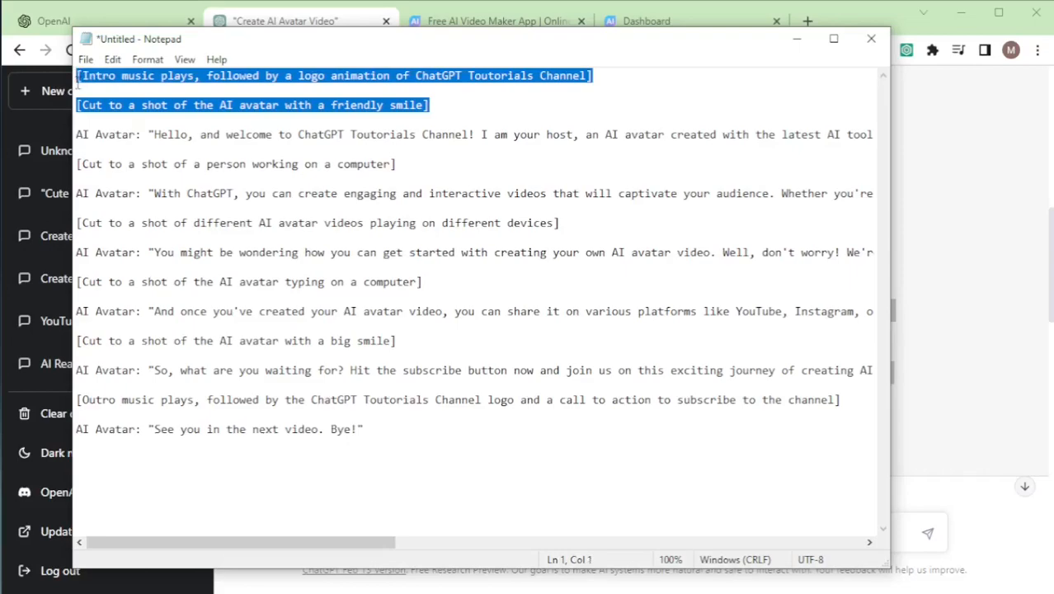
{"action": "key", "text": "Delete"}
{"action": "left_click_drag", "start_coordinate": [154, 109], "coordinate": [76, 112]}
{"action": "key", "text": "Delete"}
{"action": "left_click_drag", "start_coordinate": [415, 137], "coordinate": [82, 132]}
{"action": "key", "text": "Delete"}
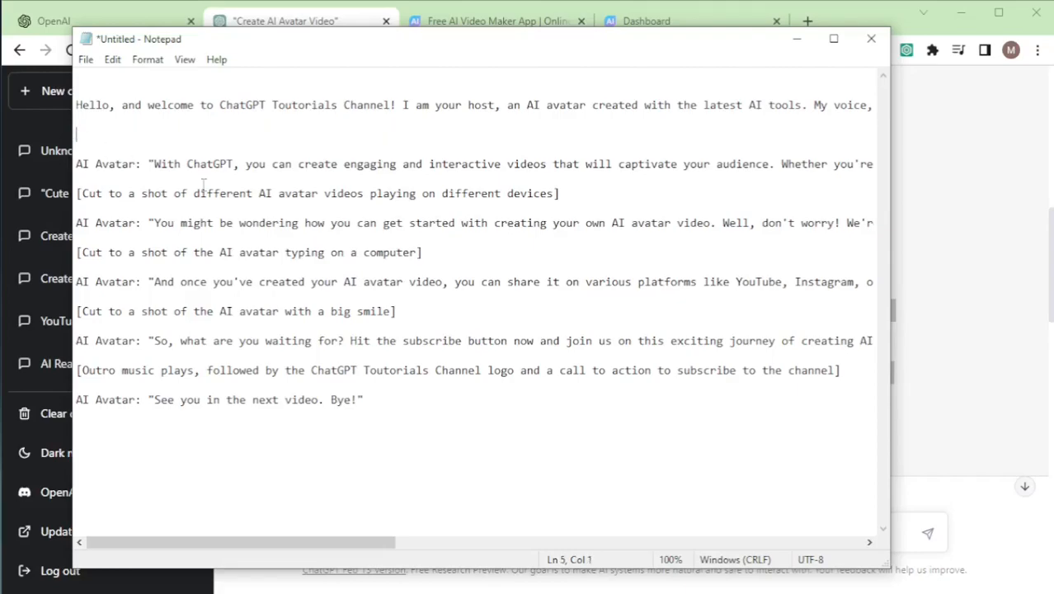
Step: Delete the stage directions about avatar videos on different devices and the AI avatar typing on a computer
{"action": "left_click_drag", "start_coordinate": [559, 193], "coordinate": [70, 196]}
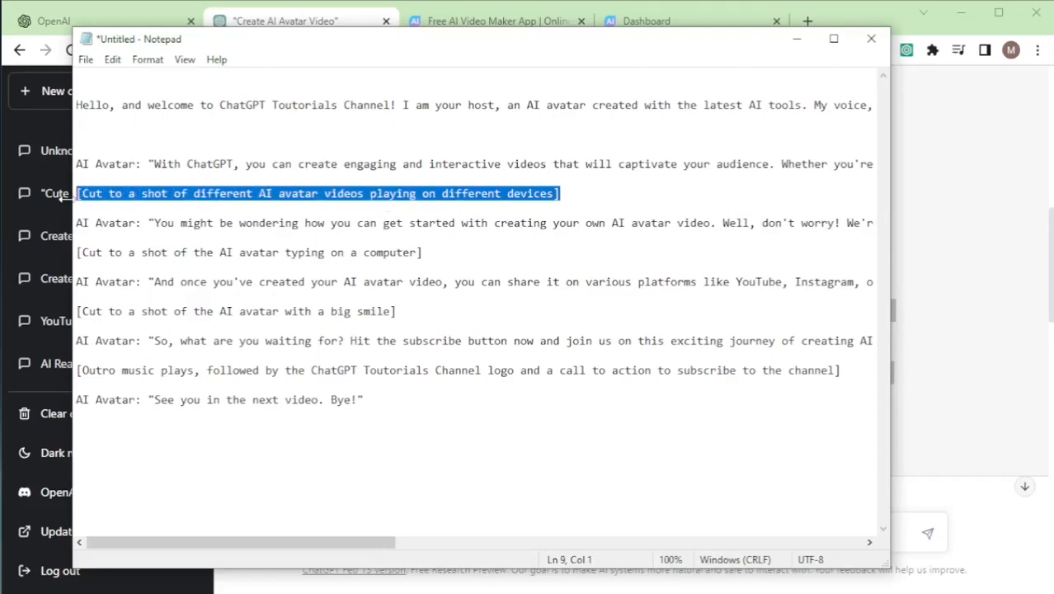
{"action": "key", "text": "Delete"}
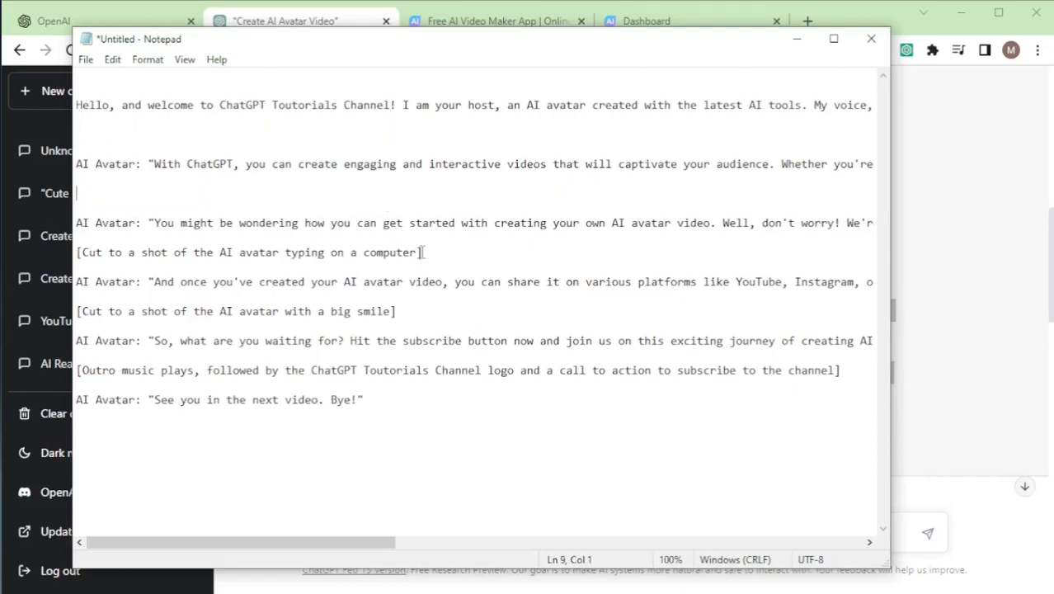
{"action": "left_click_drag", "start_coordinate": [424, 253], "coordinate": [75, 252]}
{"action": "key", "text": "Delete"}
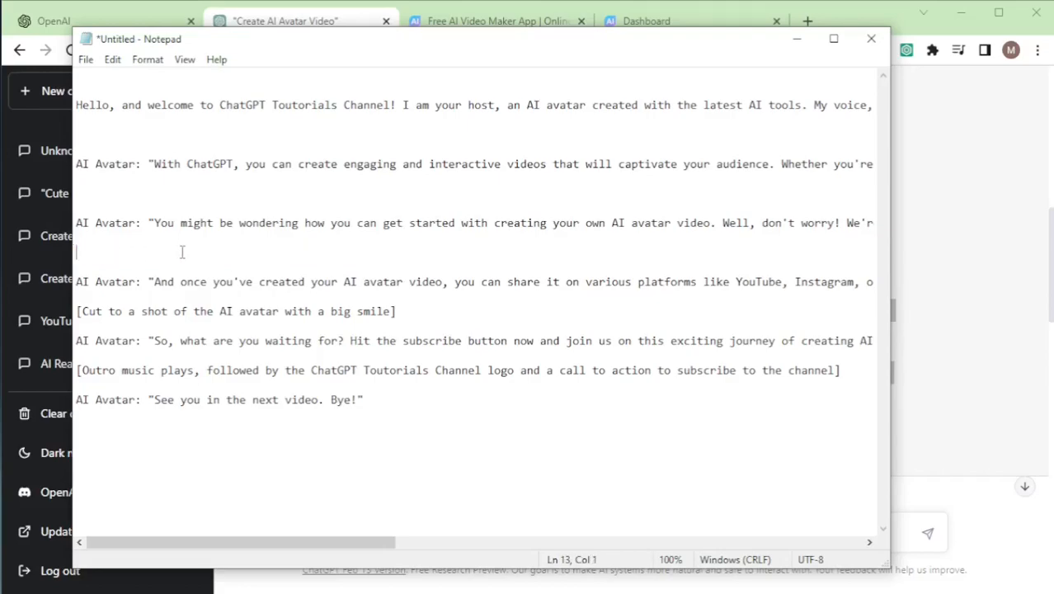
Step: Remove the "AI Avatar:" labels and opening quotes from the "You might be wondering" and "With ChatGPT" paragraphs
{"action": "left_click_drag", "start_coordinate": [156, 223], "coordinate": [74, 223]}
{"action": "key", "text": "Delete"}
{"action": "left_click_drag", "start_coordinate": [152, 164], "coordinate": [74, 164]}
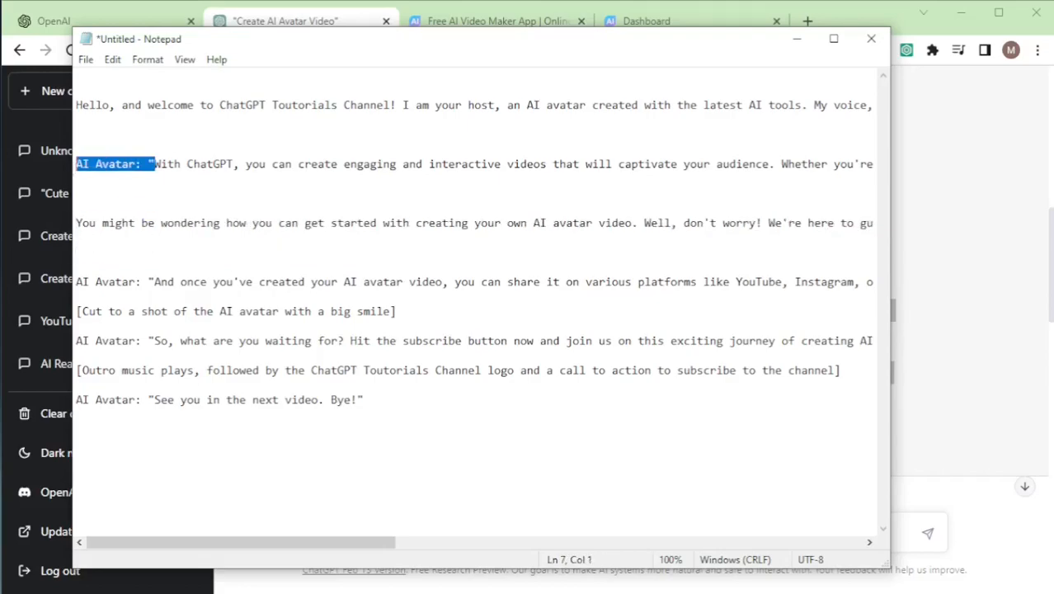
{"action": "key", "text": "Delete"}
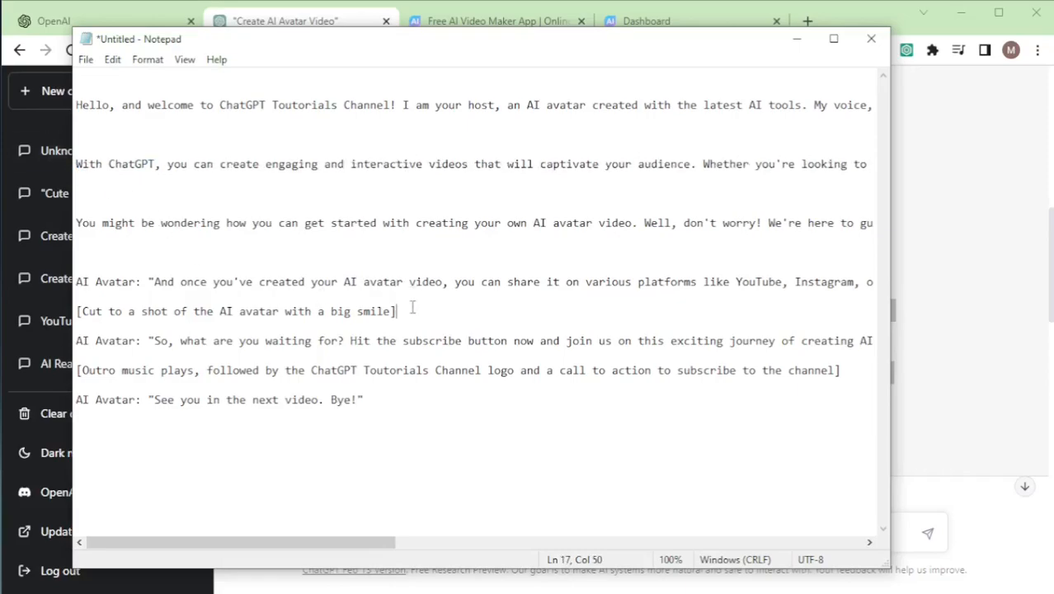
Step: Delete the "big smile" stage direction and the "AI Avatar:" labels before "And once you've created" and "So, what are you waiting for?"
{"action": "left_click_drag", "start_coordinate": [412, 310], "coordinate": [93, 302]}
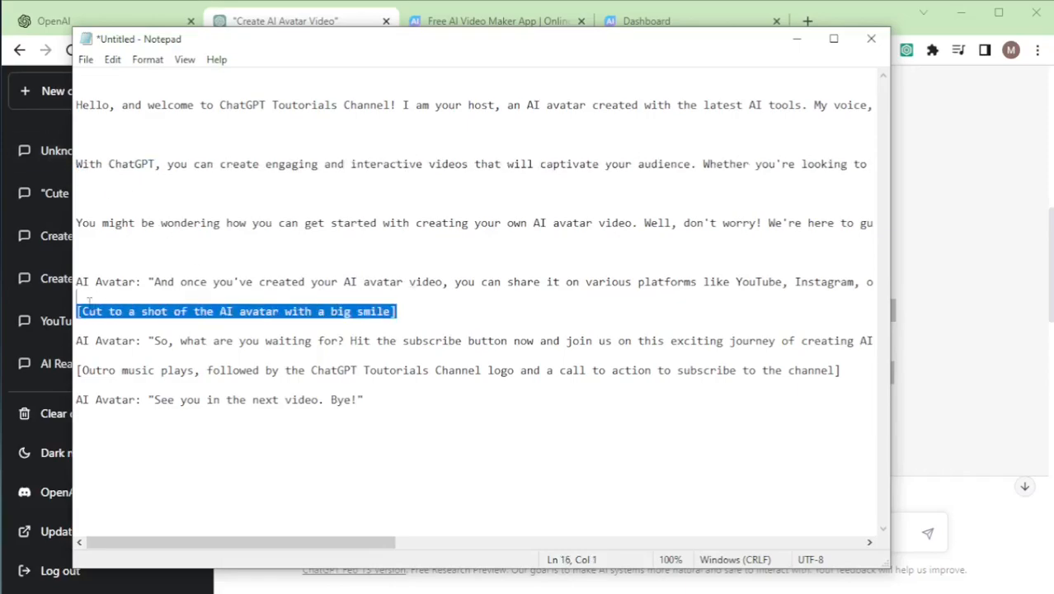
{"action": "key", "text": "Delete"}
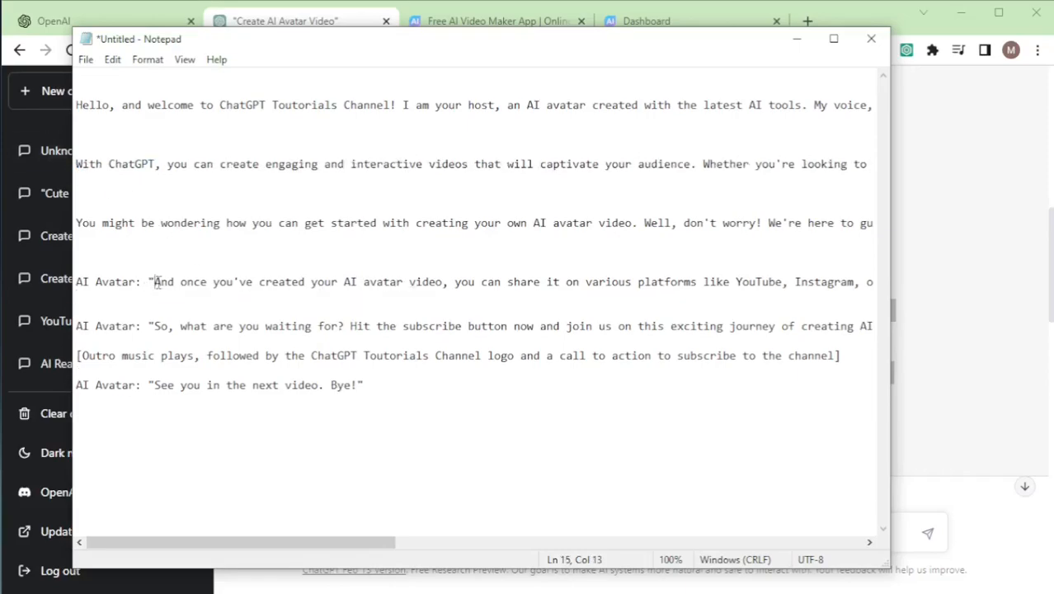
{"action": "left_click_drag", "start_coordinate": [155, 281], "coordinate": [76, 281]}
{"action": "key", "text": "Delete"}
{"action": "left_click_drag", "start_coordinate": [155, 326], "coordinate": [76, 326]}
{"action": "key", "text": "Delete"}
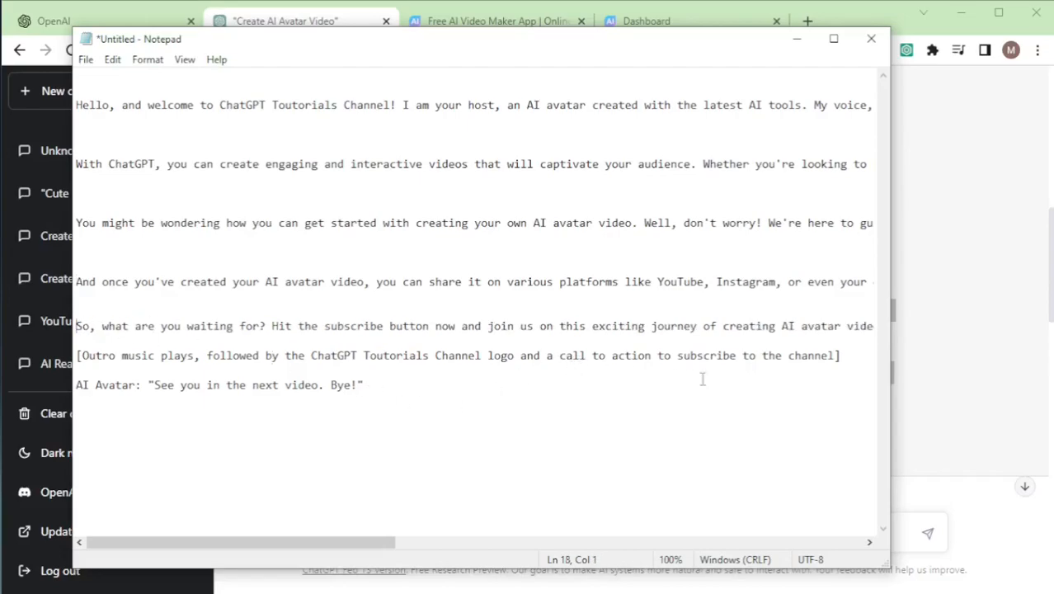
Step: Delete the outro music direction and the "AI Avatar:" label before the closing line "See you in the next video. Bye!"
{"action": "left_click_drag", "start_coordinate": [840, 356], "coordinate": [83, 355]}
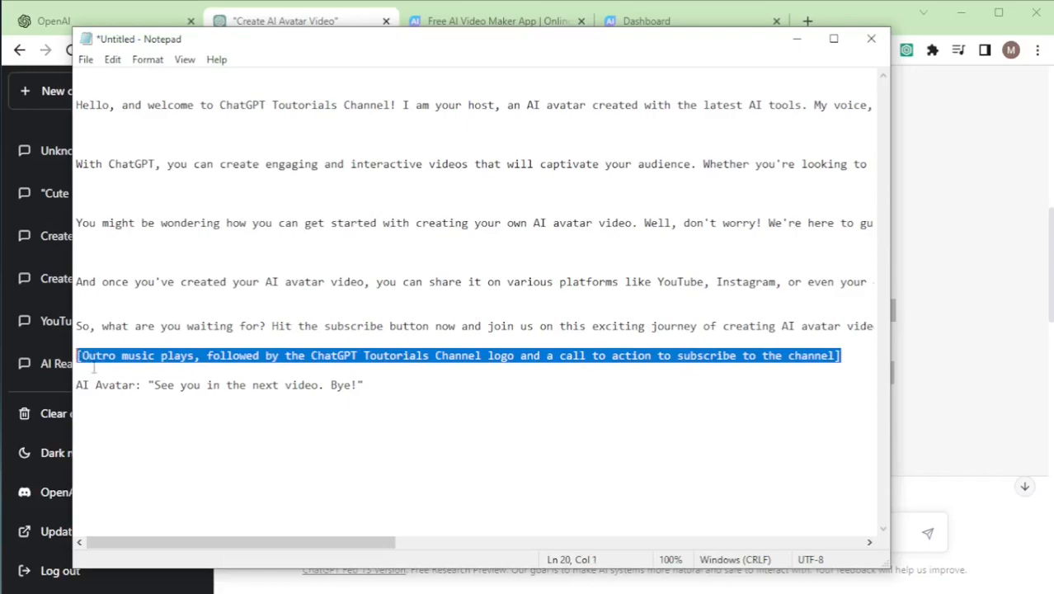
{"action": "key", "text": "Delete"}
{"action": "left_click_drag", "start_coordinate": [155, 385], "coordinate": [83, 386]}
{"action": "key", "text": "Delete"}
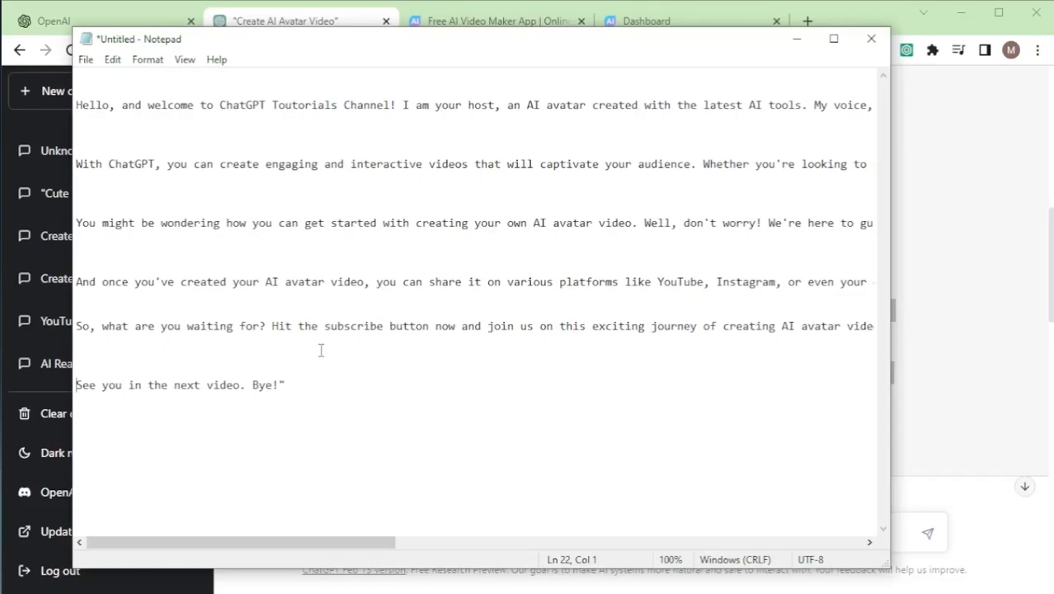
Step: Switch to the Steve AI website in the browser and view its account sign-up page
{"action": "left_click", "coordinate": [333, 23]}
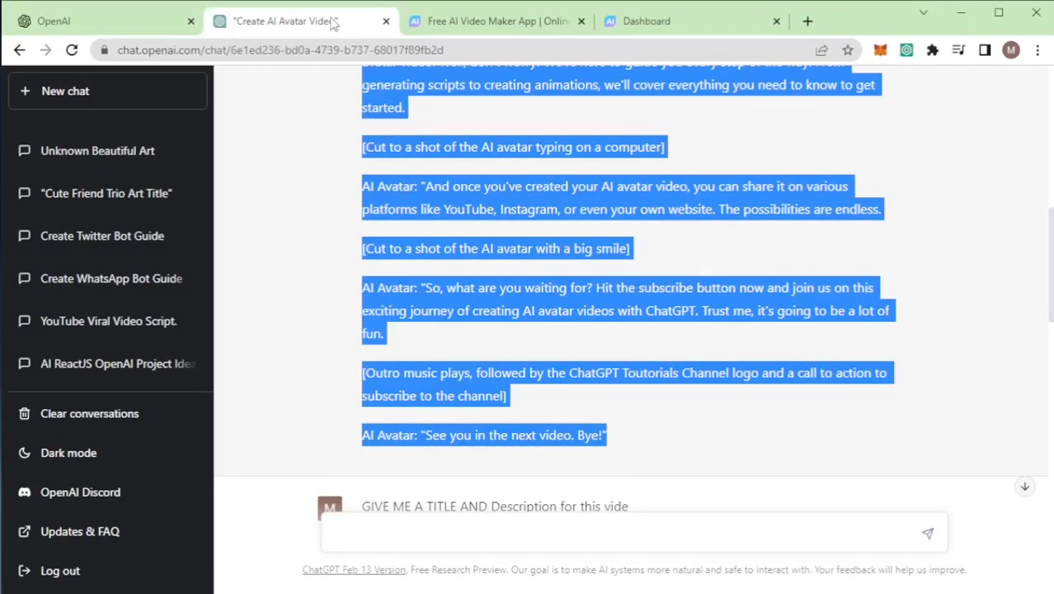
{"action": "left_click", "coordinate": [470, 22]}
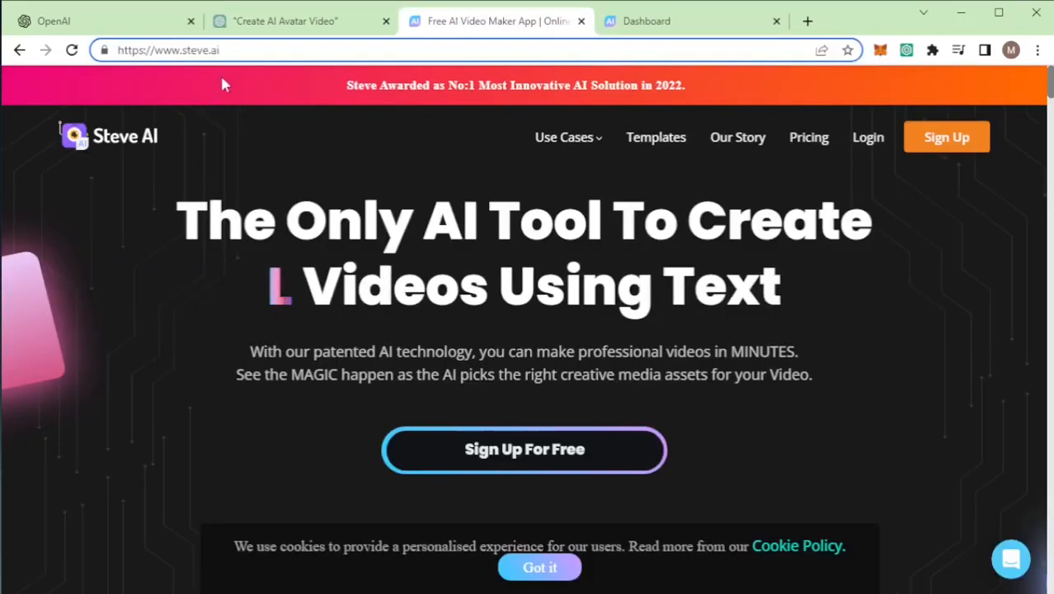
{"action": "left_click", "coordinate": [259, 51]}
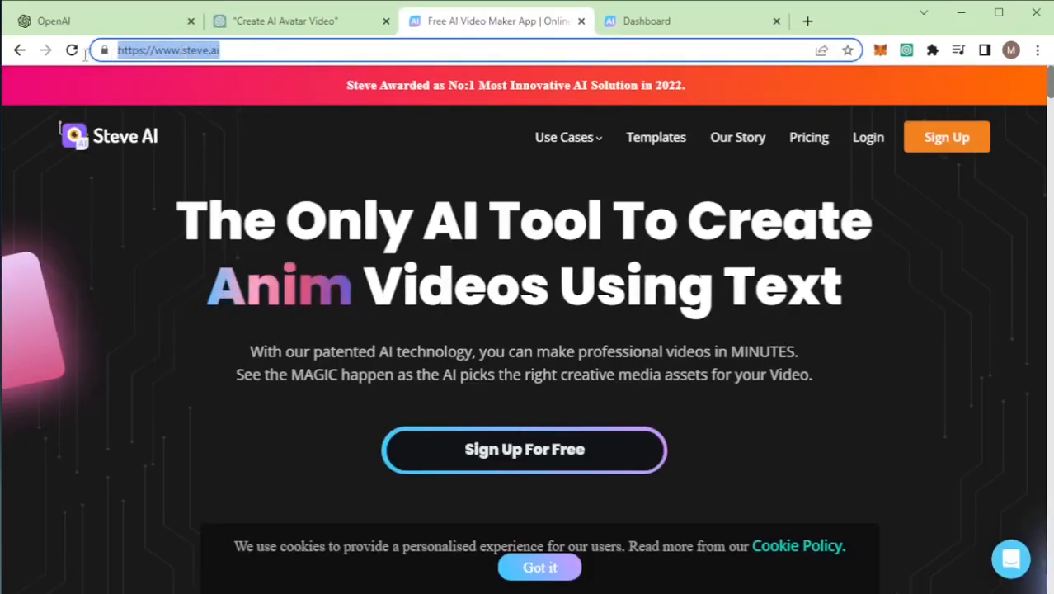
{"action": "left_click", "coordinate": [272, 51]}
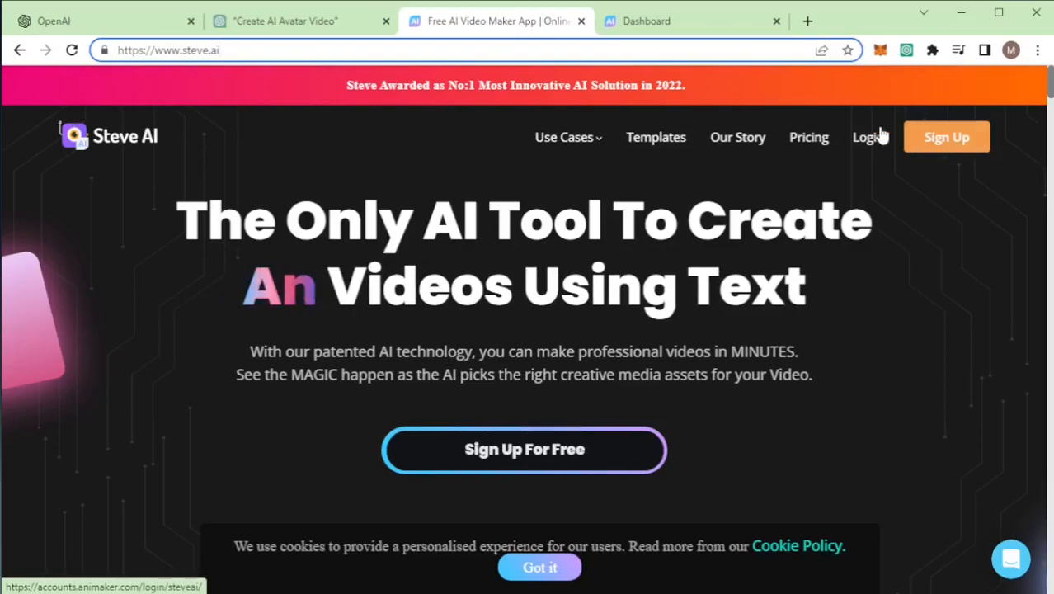
{"action": "left_click", "coordinate": [944, 137]}
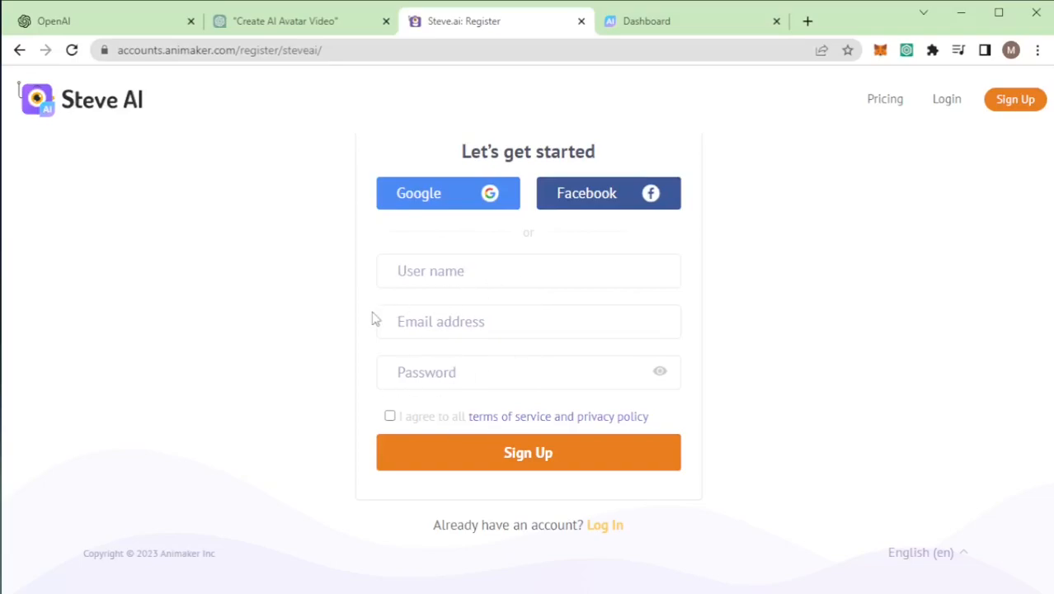
Step: Bring up the Steve AI dashboard and briefly open the Create page in a separate tab, closing that tab again
{"action": "left_click", "coordinate": [699, 22]}
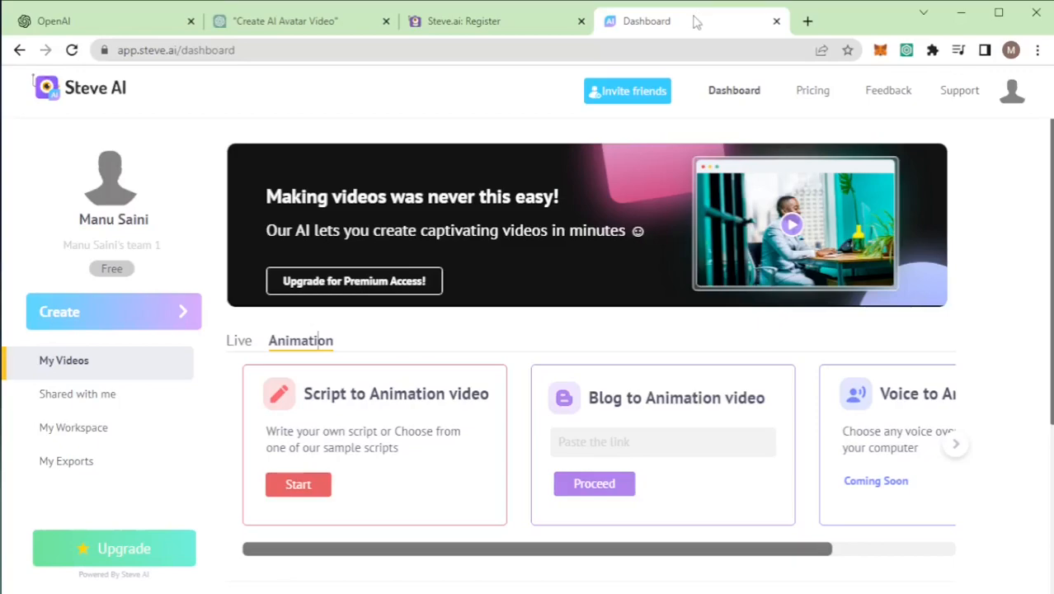
{"action": "scroll", "coordinate": [521, 299], "scroll_direction": "down", "scroll_amount": 1}
{"action": "scroll", "coordinate": [521, 299], "scroll_direction": "down", "scroll_amount": 1}
{"action": "scroll", "coordinate": [442, 250], "scroll_direction": "up", "scroll_amount": 2}
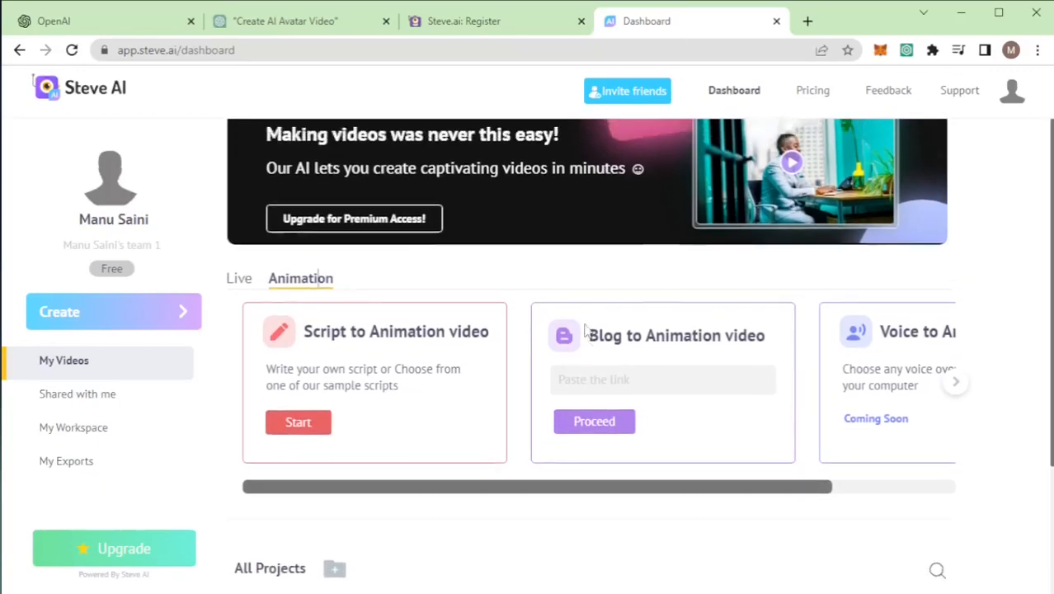
{"action": "left_click", "coordinate": [111, 321]}
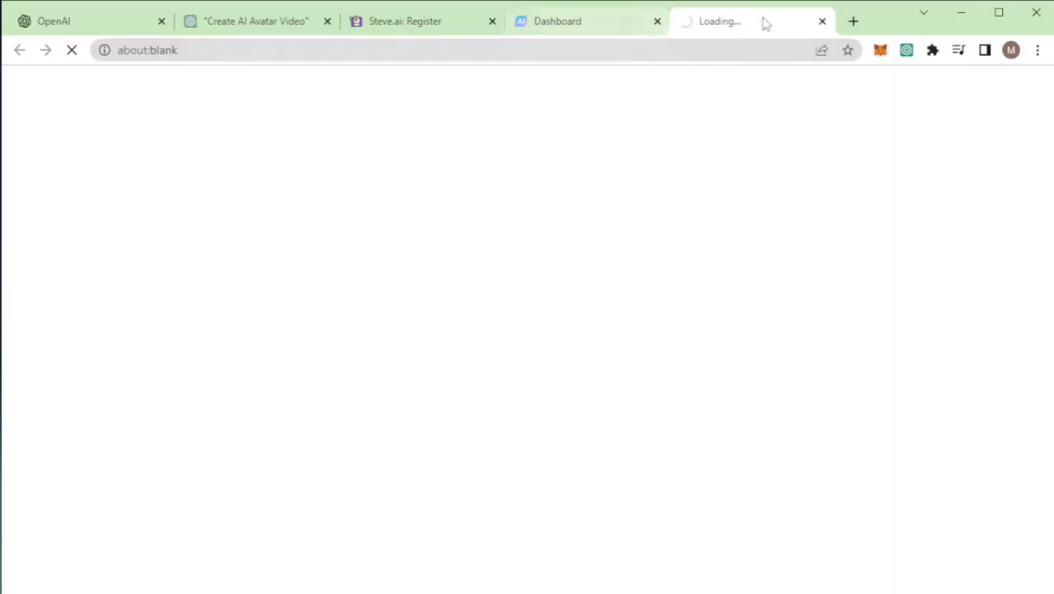
{"action": "left_click", "coordinate": [823, 21]}
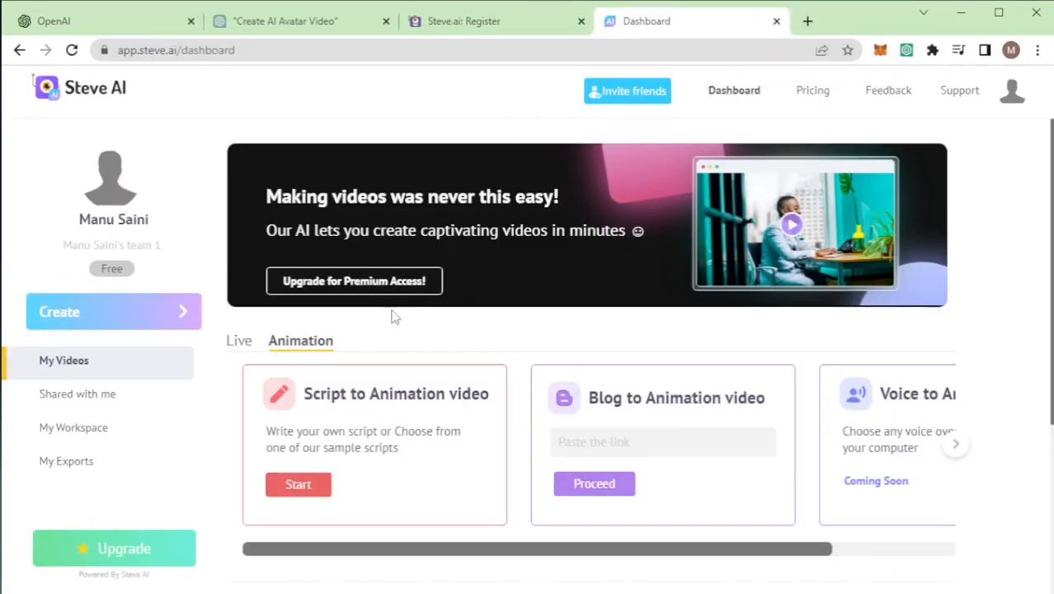
Step: Look over the Live video creation options on the dashboard, including Script to Live video
{"action": "scroll", "coordinate": [389, 328], "scroll_direction": "down", "scroll_amount": 1}
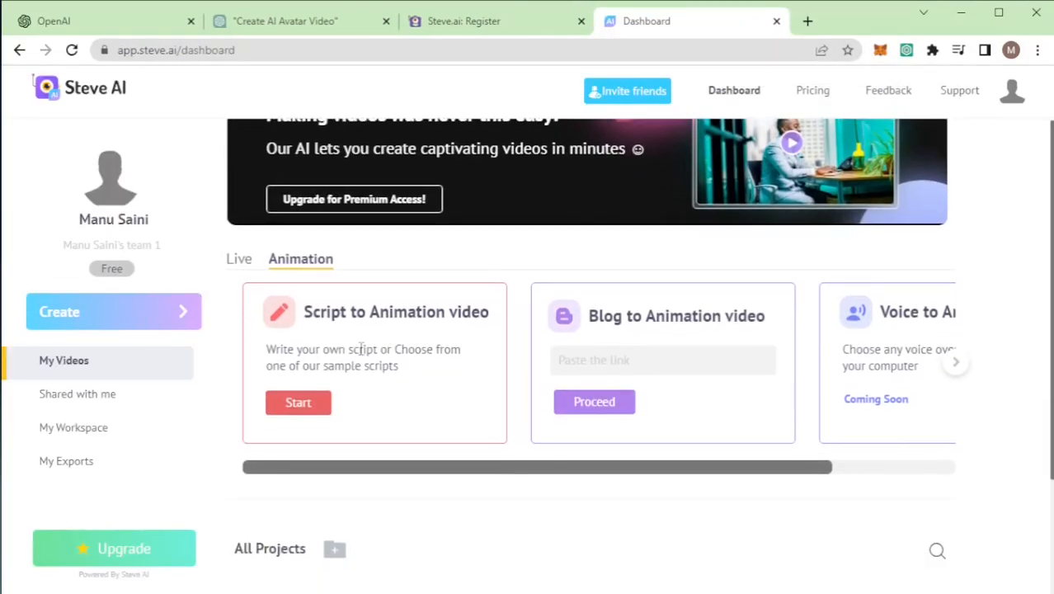
{"action": "left_click", "coordinate": [239, 259]}
{"action": "scroll", "coordinate": [328, 262], "scroll_direction": "up", "scroll_amount": 1}
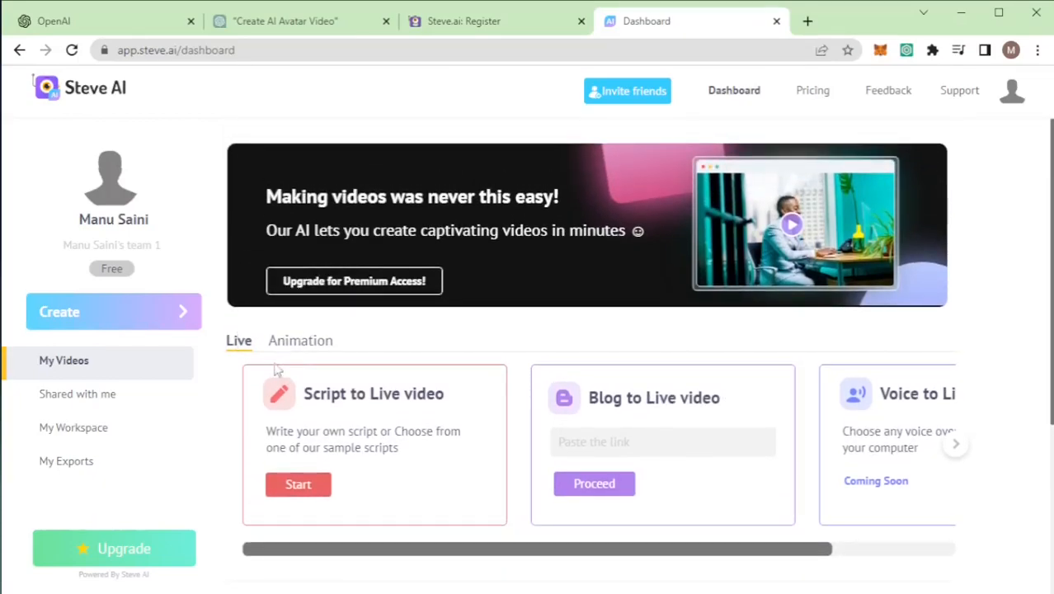
{"action": "left_click_drag", "start_coordinate": [312, 394], "coordinate": [427, 395]}
Step: Start a new Script to Animation video project from the Animation options
{"action": "left_click", "coordinate": [313, 347]}
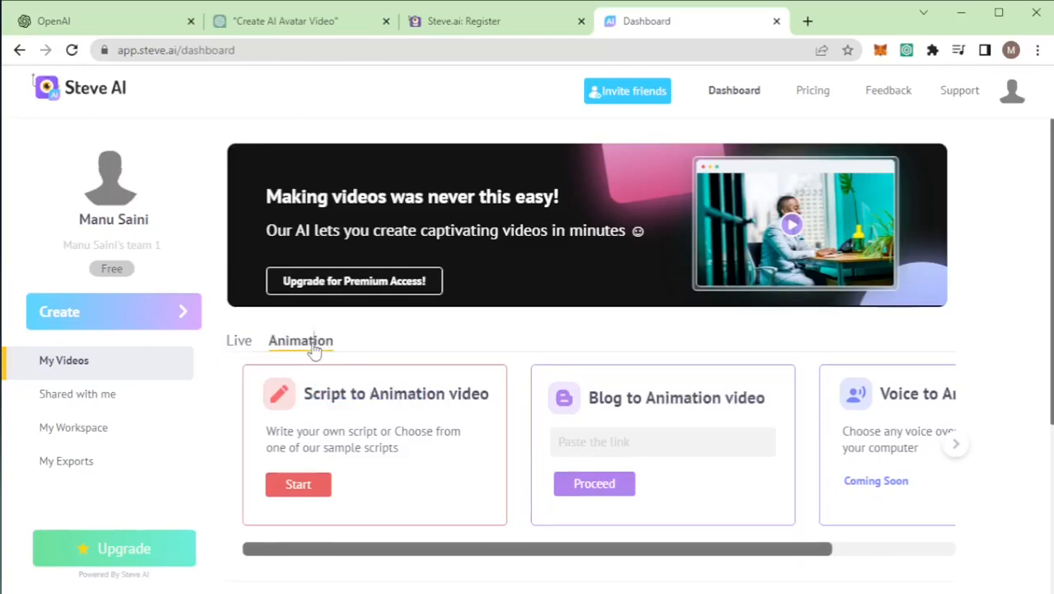
{"action": "scroll", "coordinate": [409, 336], "scroll_direction": "down", "scroll_amount": 2}
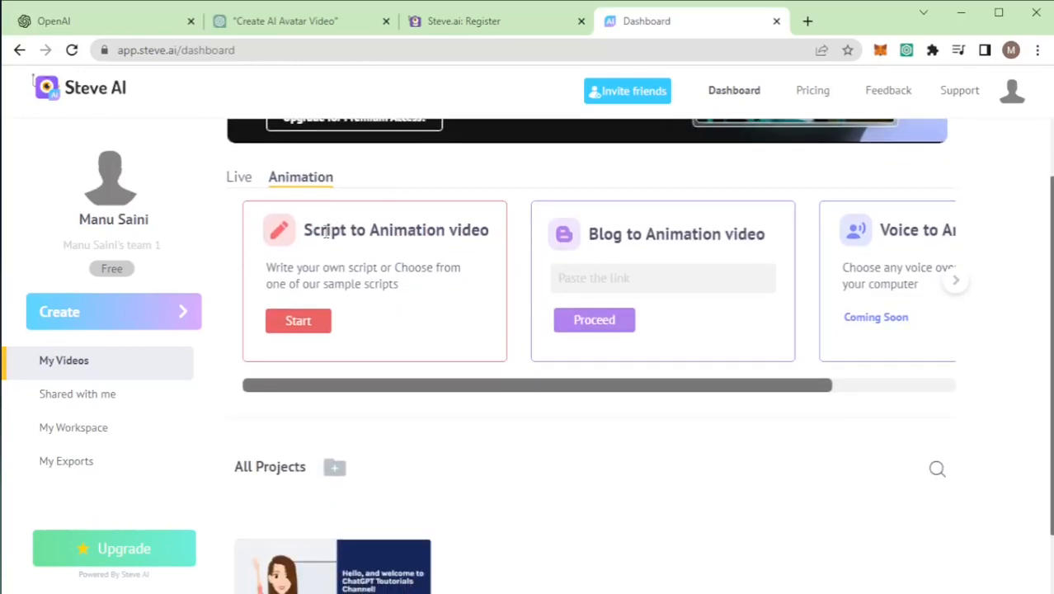
{"action": "left_click", "coordinate": [302, 326]}
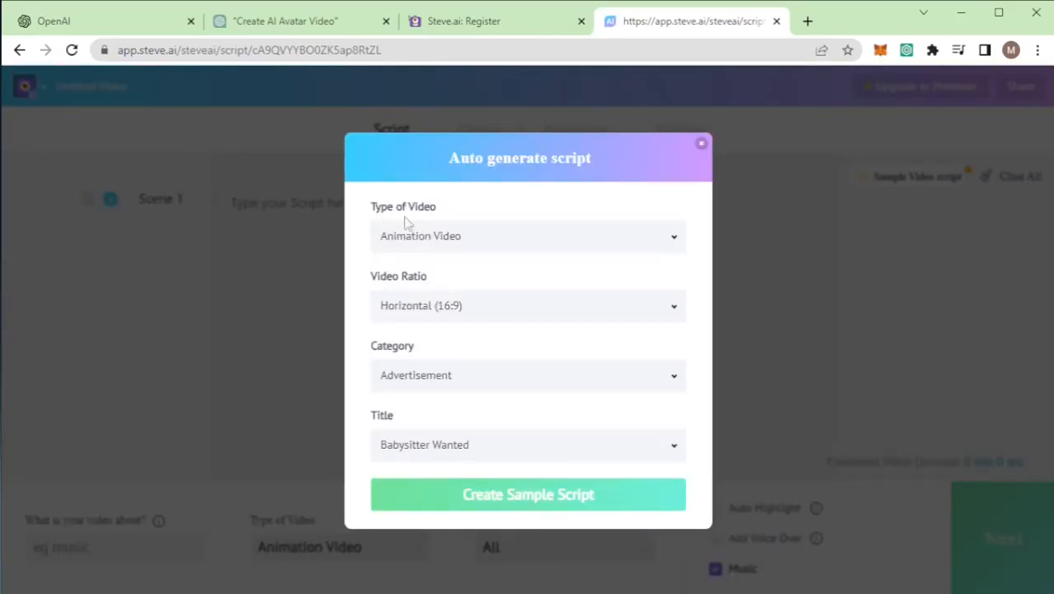
Step: Set the sample script's video type to Animation Video and its ratio to Horizontal (16:9)
{"action": "left_click", "coordinate": [451, 244]}
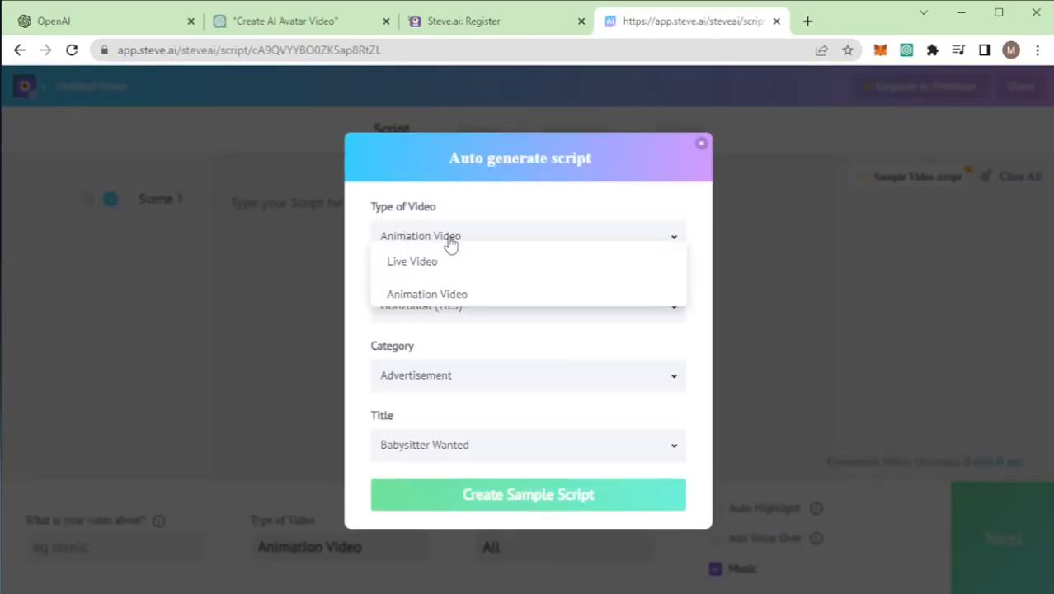
{"action": "left_click", "coordinate": [442, 294]}
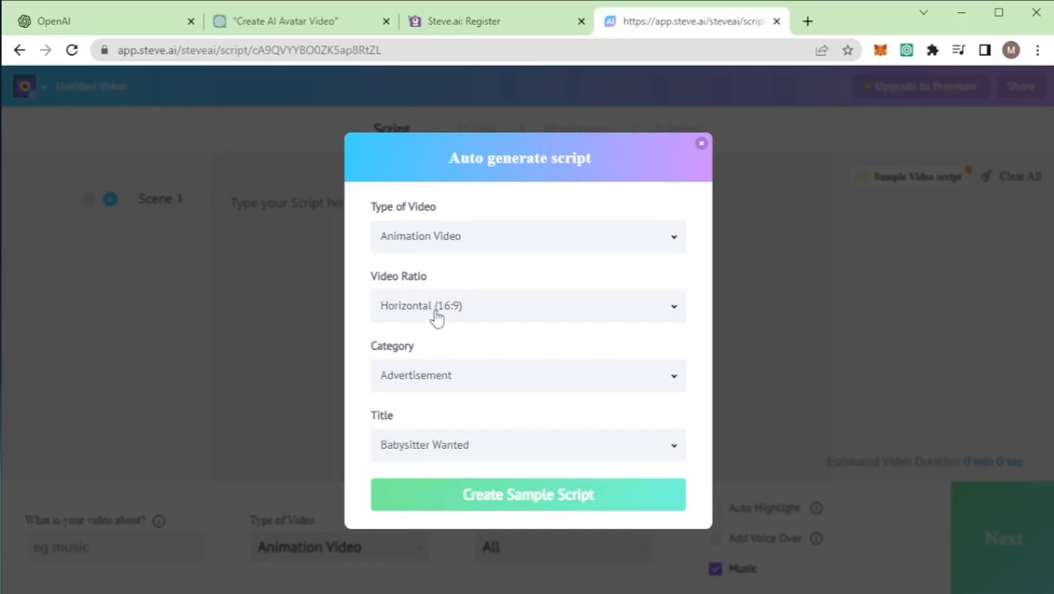
{"action": "left_click", "coordinate": [438, 317]}
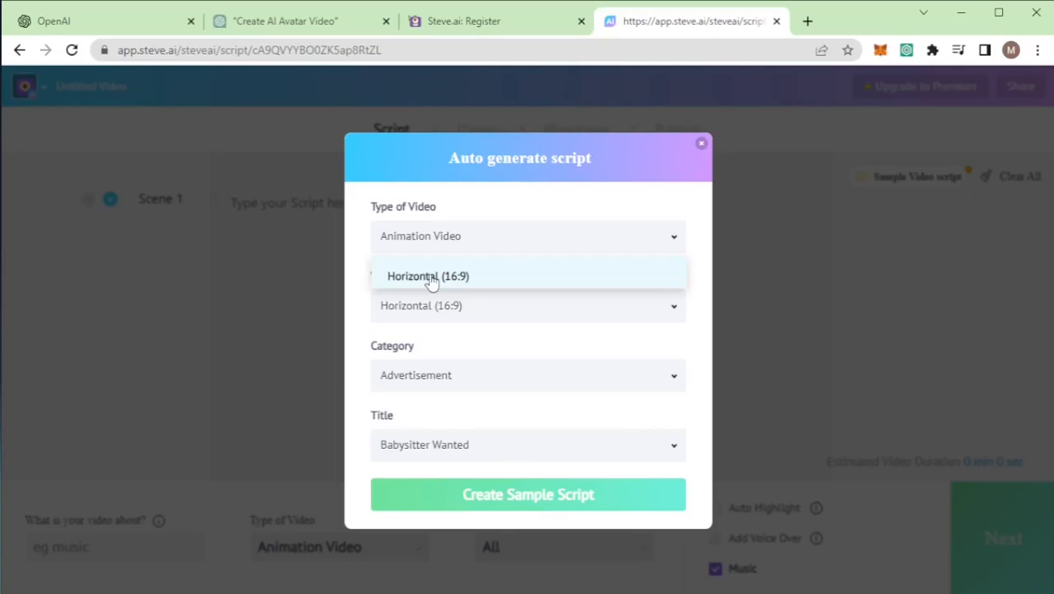
{"action": "left_click", "coordinate": [430, 281]}
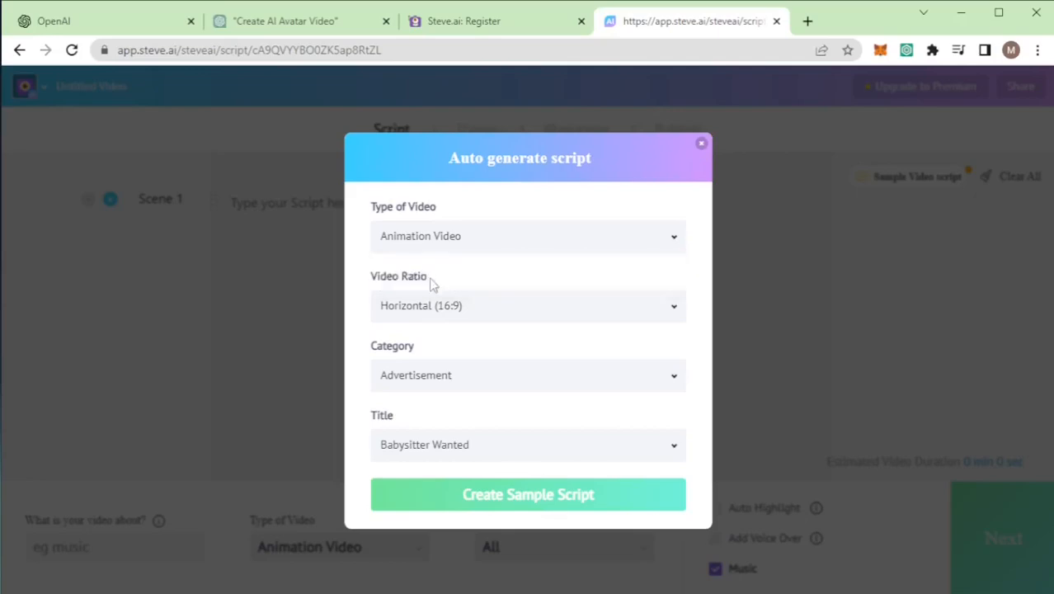
Step: Look through the sample script categories and choose Announcement
{"action": "left_click", "coordinate": [437, 384]}
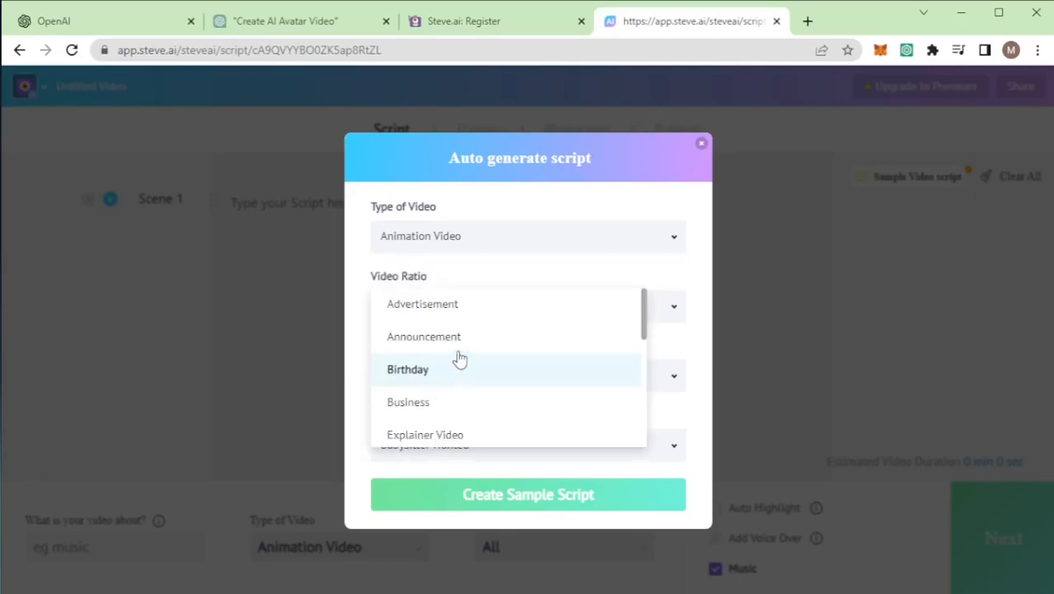
{"action": "scroll", "coordinate": [462, 367], "scroll_direction": "down", "scroll_amount": 2}
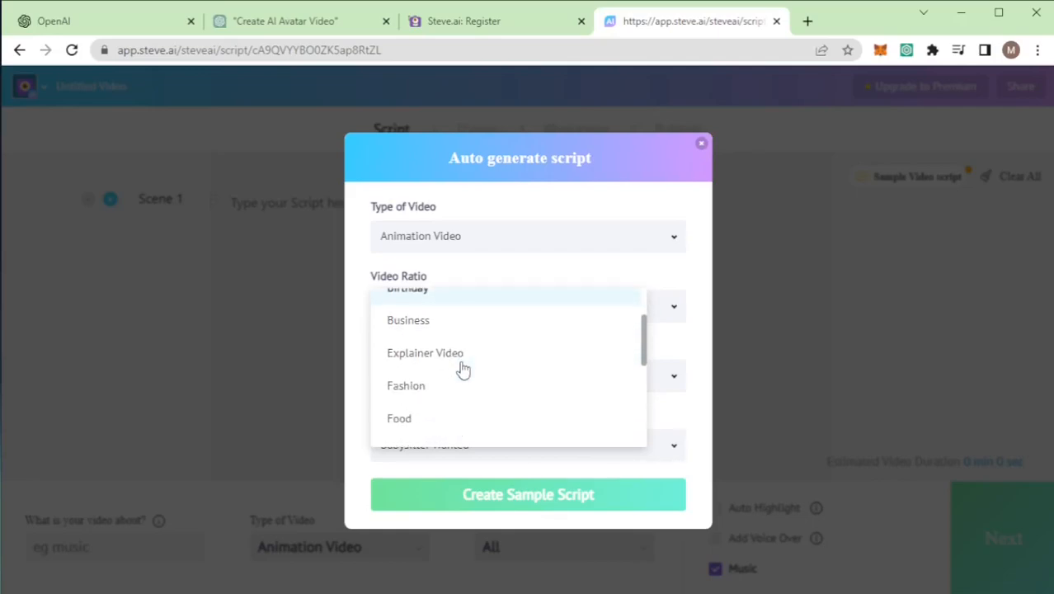
{"action": "scroll", "coordinate": [464, 363], "scroll_direction": "up", "scroll_amount": 2}
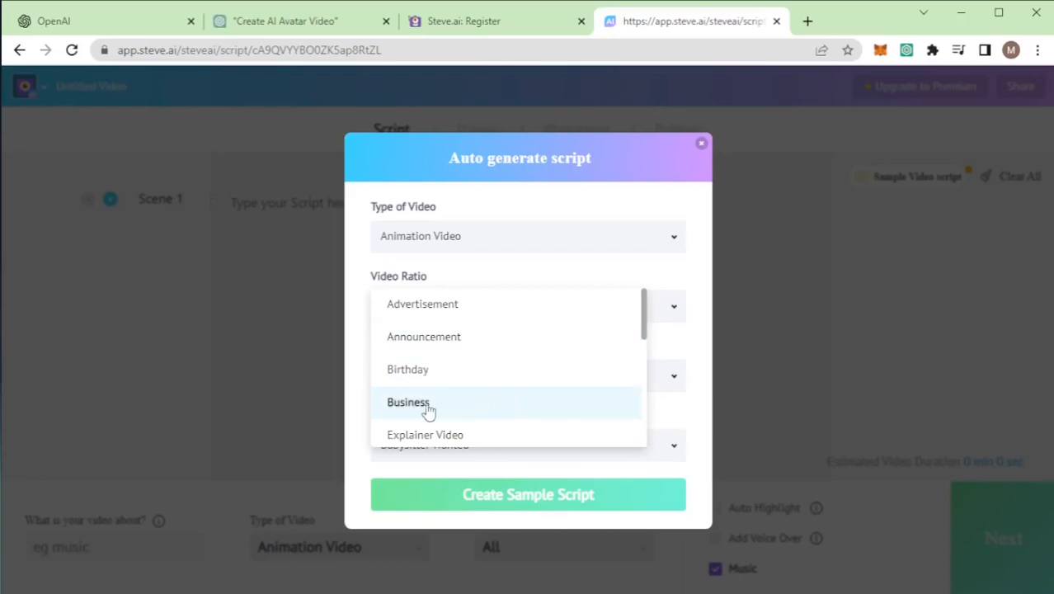
{"action": "scroll", "coordinate": [482, 409], "scroll_direction": "down", "scroll_amount": 5}
{"action": "scroll", "coordinate": [466, 398], "scroll_direction": "down", "scroll_amount": 1}
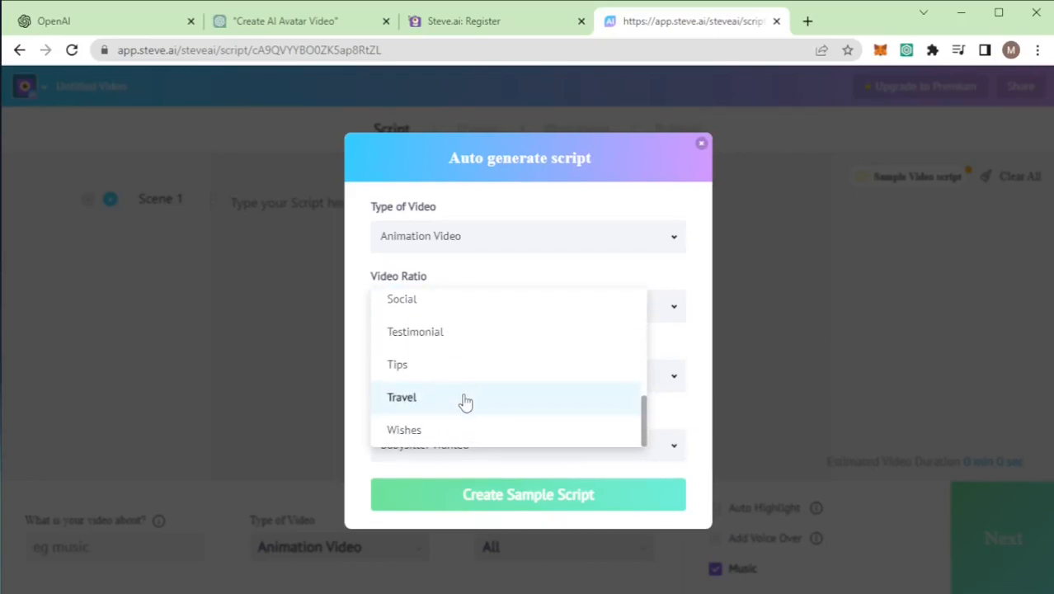
{"action": "scroll", "coordinate": [465, 397], "scroll_direction": "up", "scroll_amount": 5}
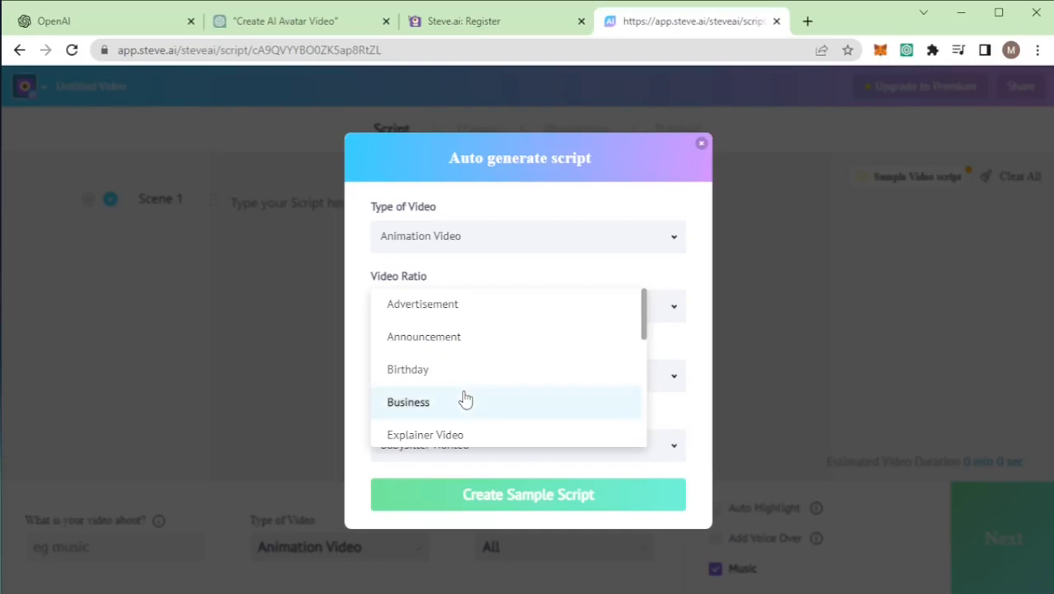
{"action": "left_click", "coordinate": [468, 337]}
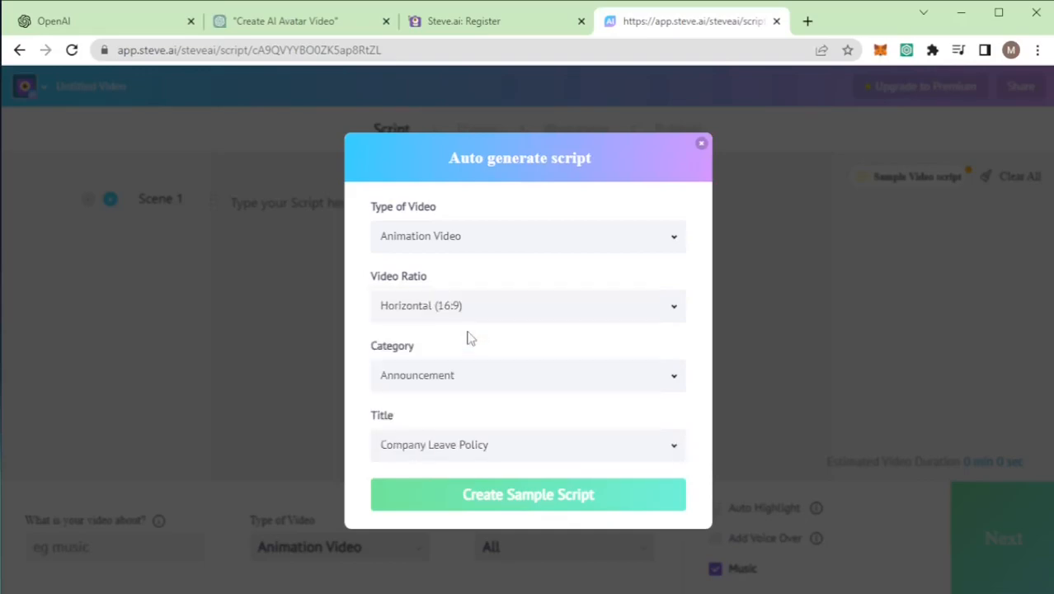
Step: Look through the sample titles offered for the Announcement category without choosing another one
{"action": "left_click", "coordinate": [480, 450]}
{"action": "scroll", "coordinate": [492, 421], "scroll_direction": "down", "scroll_amount": 1}
{"action": "scroll", "coordinate": [492, 421], "scroll_direction": "down", "scroll_amount": 2}
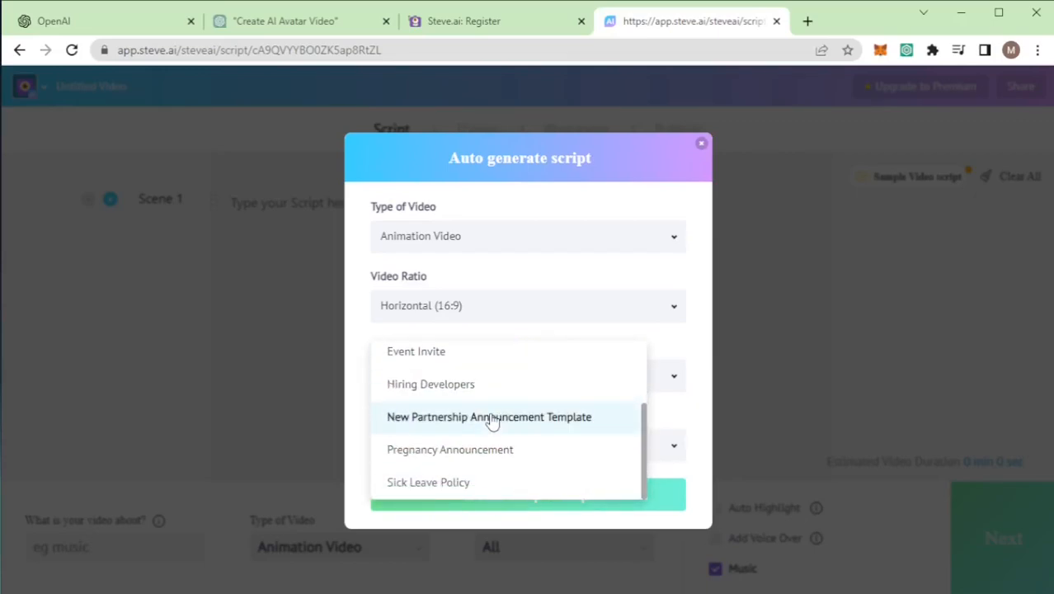
{"action": "scroll", "coordinate": [493, 421], "scroll_direction": "up", "scroll_amount": 2}
{"action": "scroll", "coordinate": [493, 420], "scroll_direction": "up", "scroll_amount": 1}
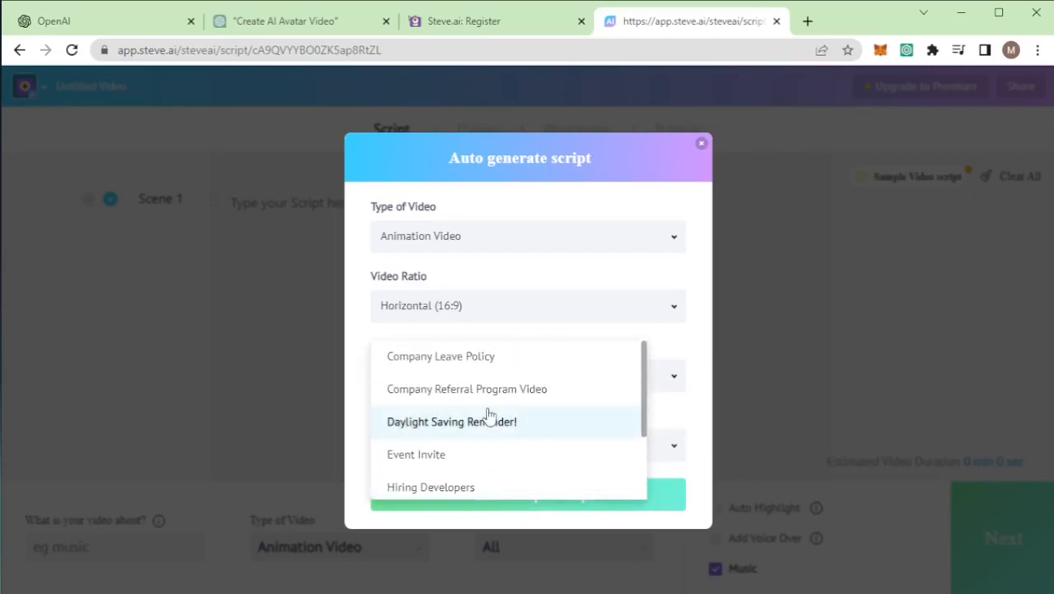
{"action": "scroll", "coordinate": [499, 423], "scroll_direction": "down", "scroll_amount": 2}
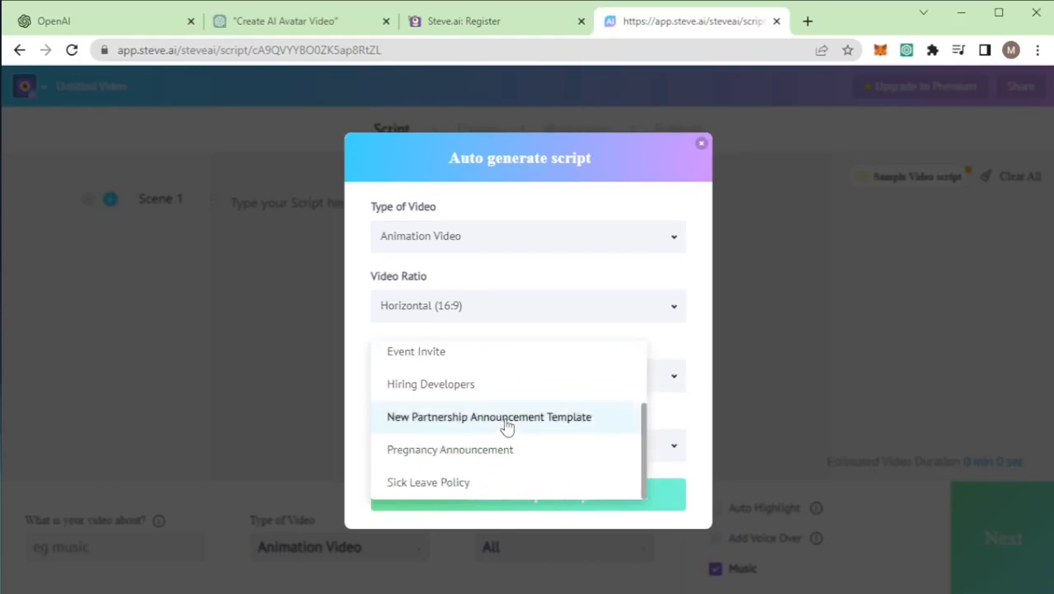
{"action": "left_click", "coordinate": [361, 377]}
Step: Change the sample script category to Explainer Video
{"action": "left_click", "coordinate": [464, 383]}
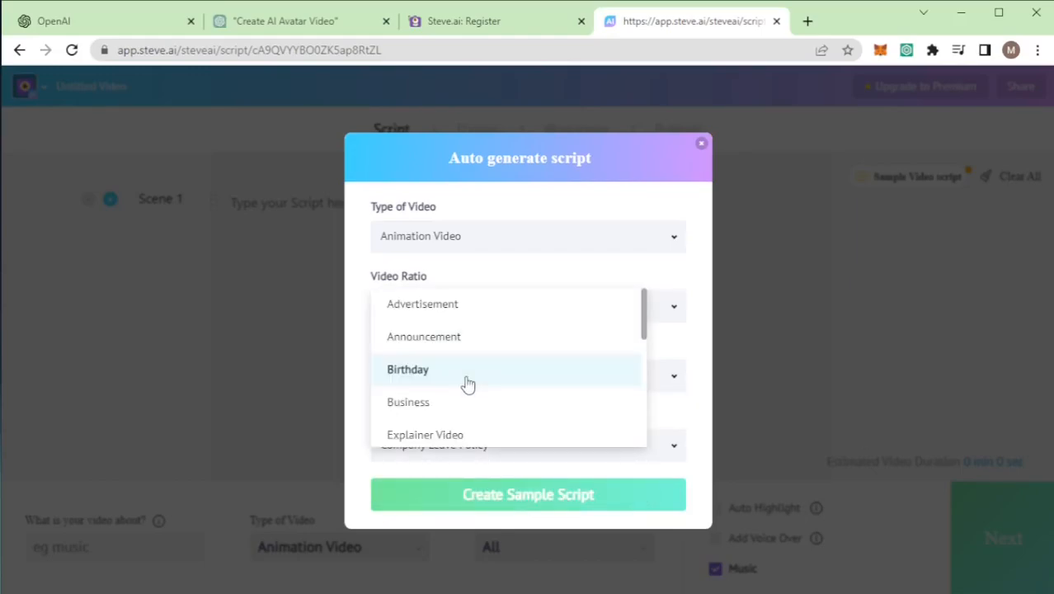
{"action": "scroll", "coordinate": [467, 381], "scroll_direction": "down", "scroll_amount": 1}
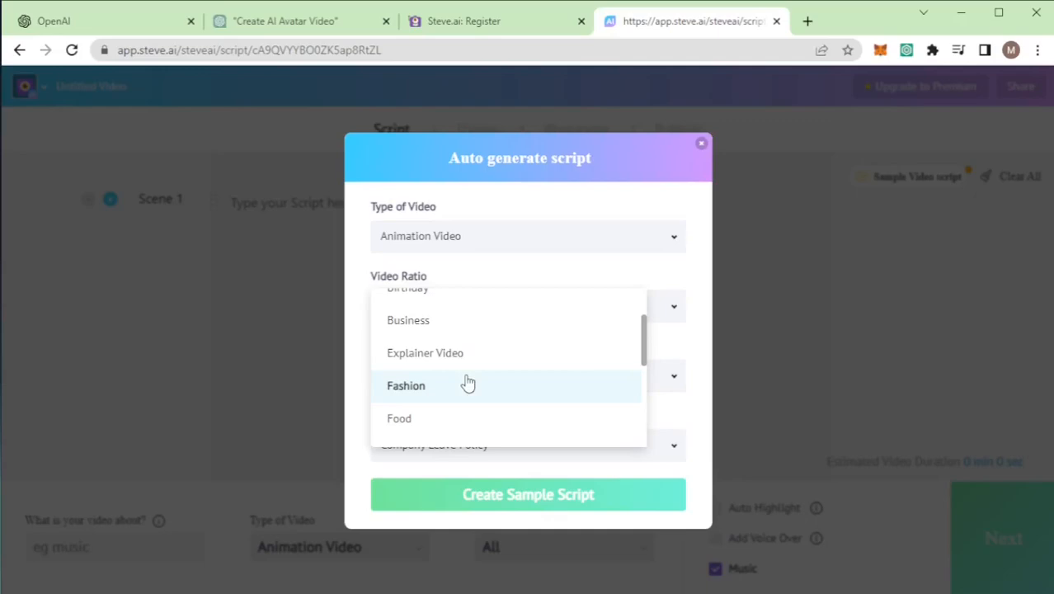
{"action": "left_click", "coordinate": [464, 362]}
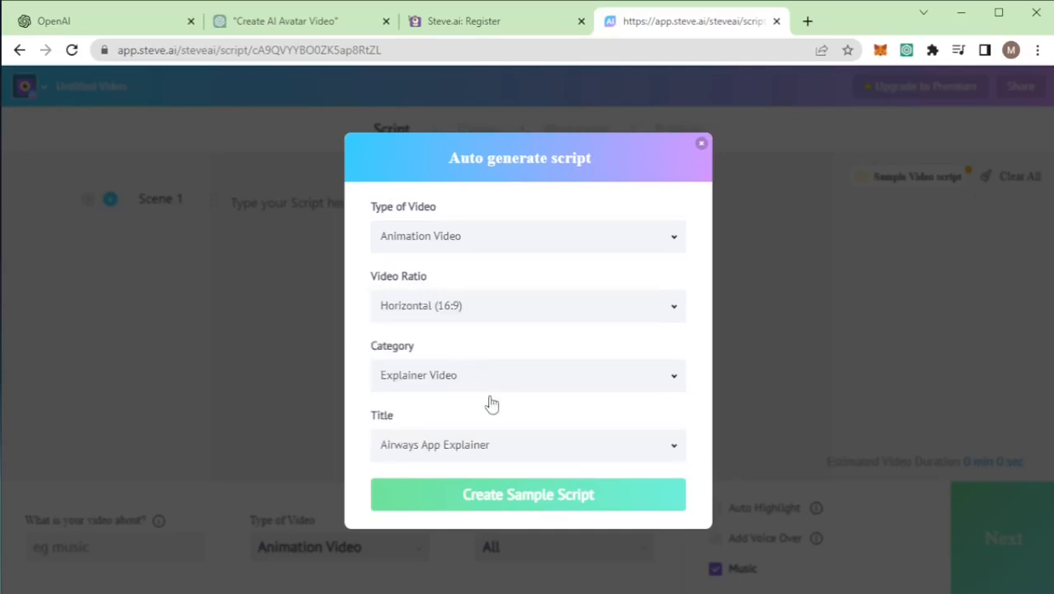
Step: Choose Home Tutor Ad from the Explainer Video titles and create the sample script
{"action": "left_click", "coordinate": [482, 443]}
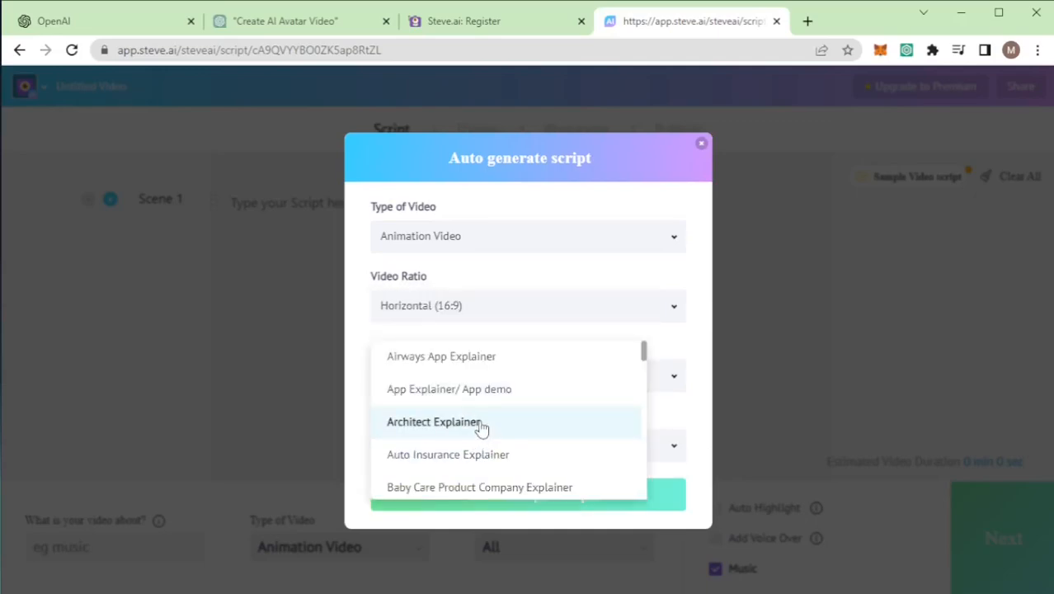
{"action": "scroll", "coordinate": [480, 426], "scroll_direction": "down", "scroll_amount": 2}
{"action": "scroll", "coordinate": [482, 427], "scroll_direction": "down", "scroll_amount": 3}
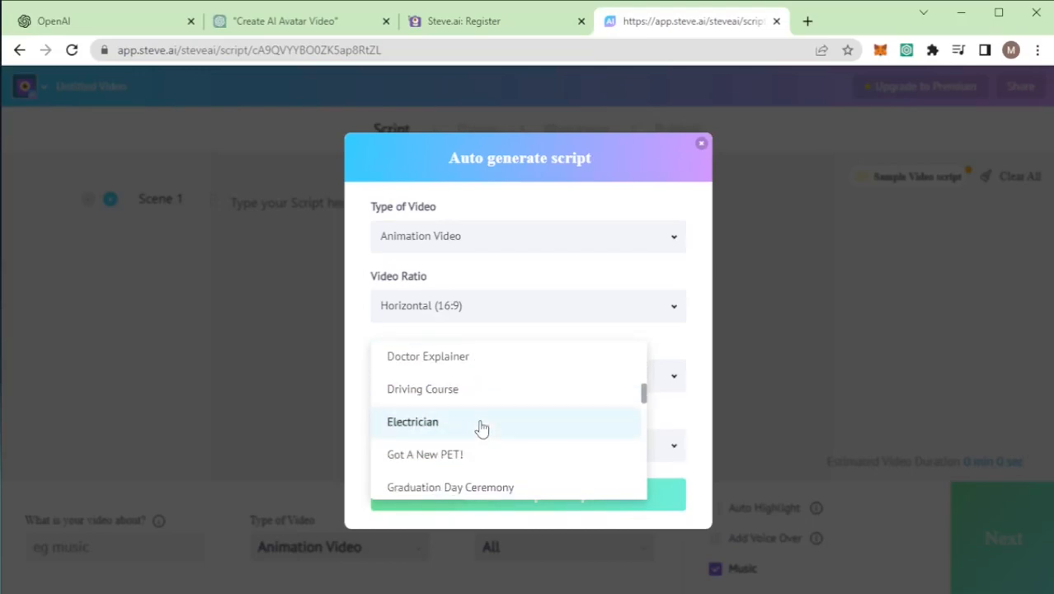
{"action": "scroll", "coordinate": [482, 428], "scroll_direction": "down", "scroll_amount": 4}
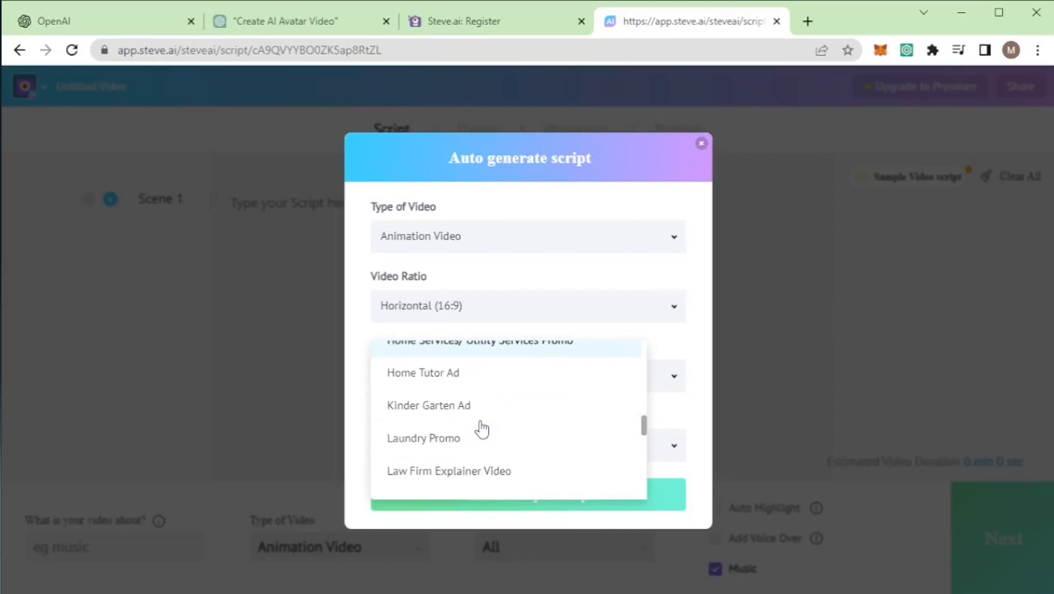
{"action": "scroll", "coordinate": [483, 428], "scroll_direction": "down", "scroll_amount": 3}
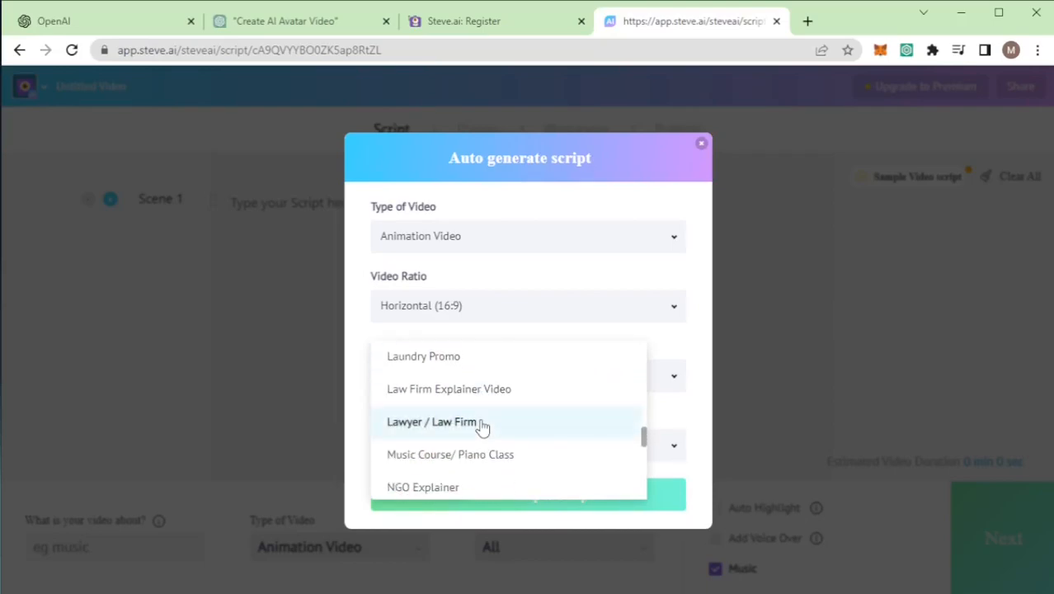
{"action": "scroll", "coordinate": [483, 427], "scroll_direction": "down", "scroll_amount": 3}
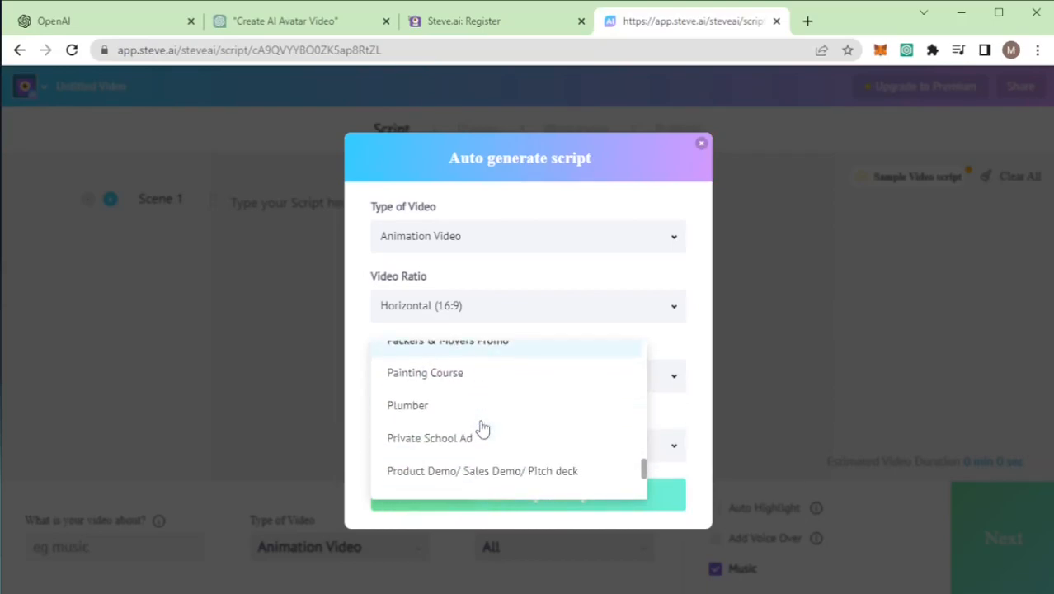
{"action": "scroll", "coordinate": [483, 427], "scroll_direction": "down", "scroll_amount": 1}
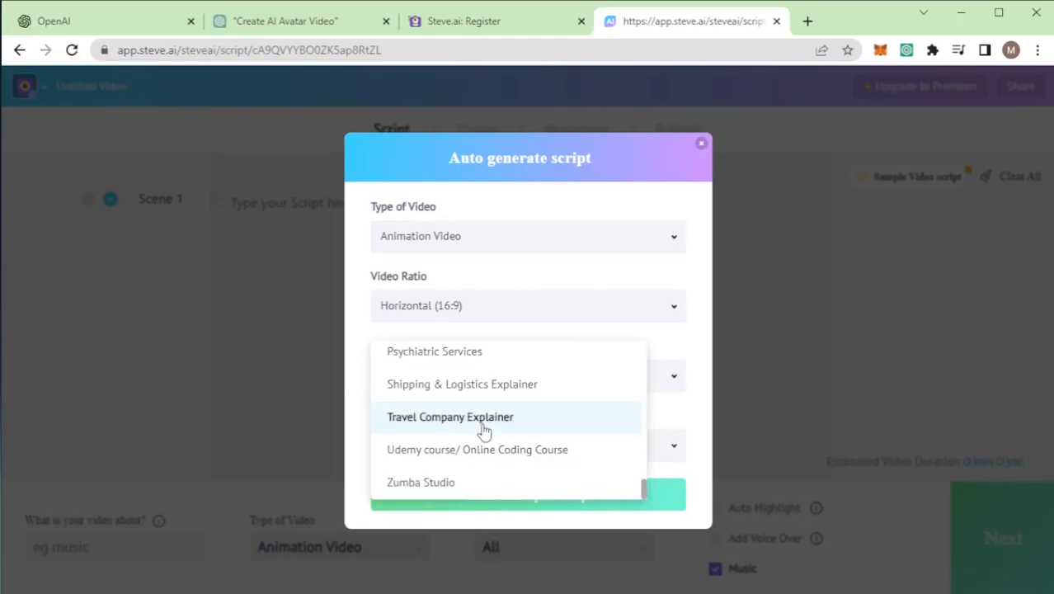
{"action": "scroll", "coordinate": [483, 427], "scroll_direction": "up", "scroll_amount": 2}
{"action": "scroll", "coordinate": [485, 433], "scroll_direction": "up", "scroll_amount": 2}
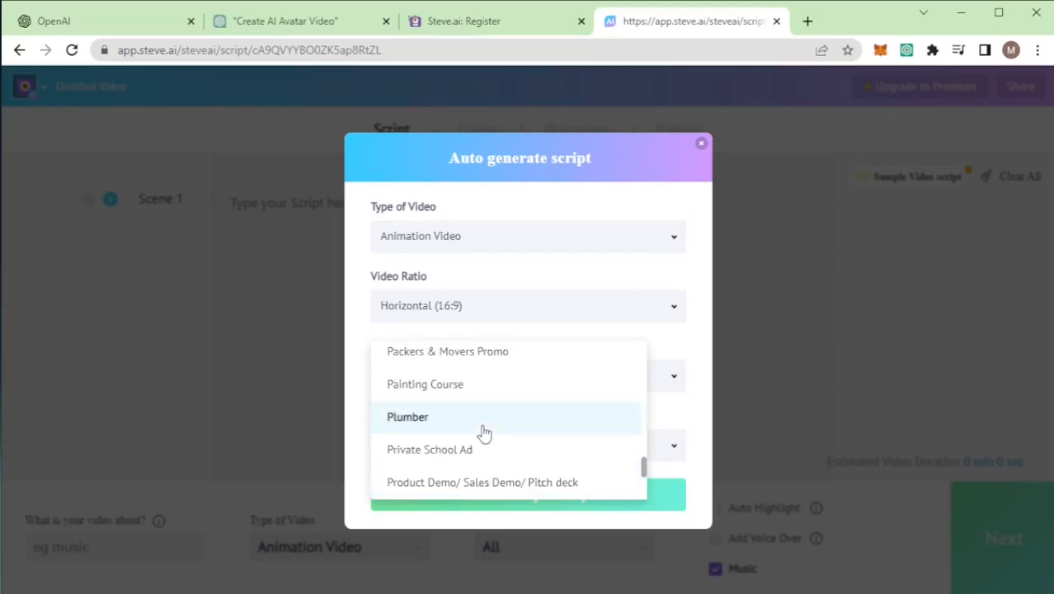
{"action": "scroll", "coordinate": [484, 433], "scroll_direction": "up", "scroll_amount": 2}
{"action": "scroll", "coordinate": [485, 433], "scroll_direction": "up", "scroll_amount": 2}
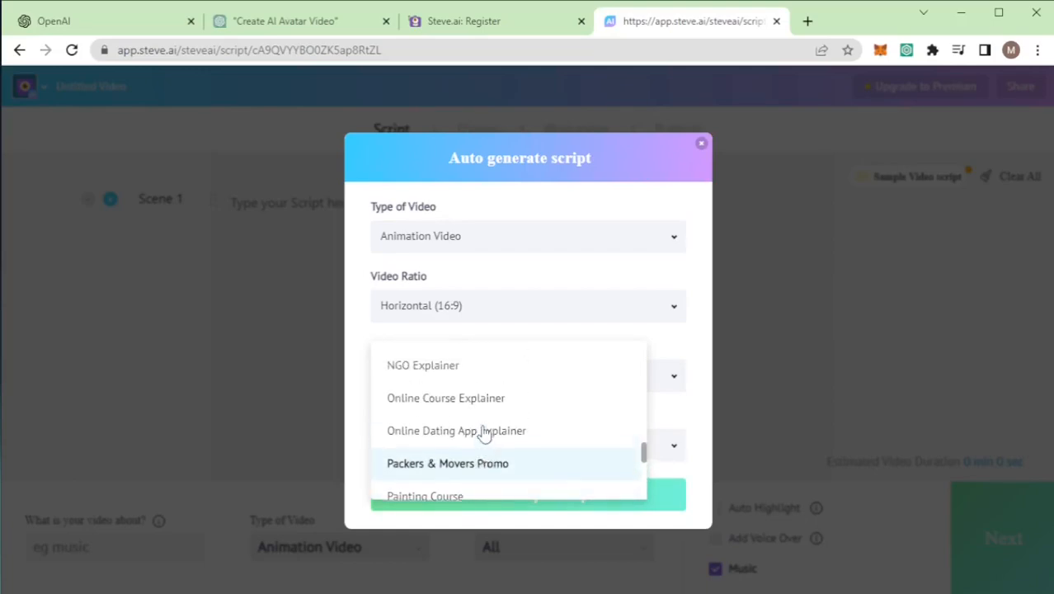
{"action": "scroll", "coordinate": [484, 434], "scroll_direction": "up", "scroll_amount": 2}
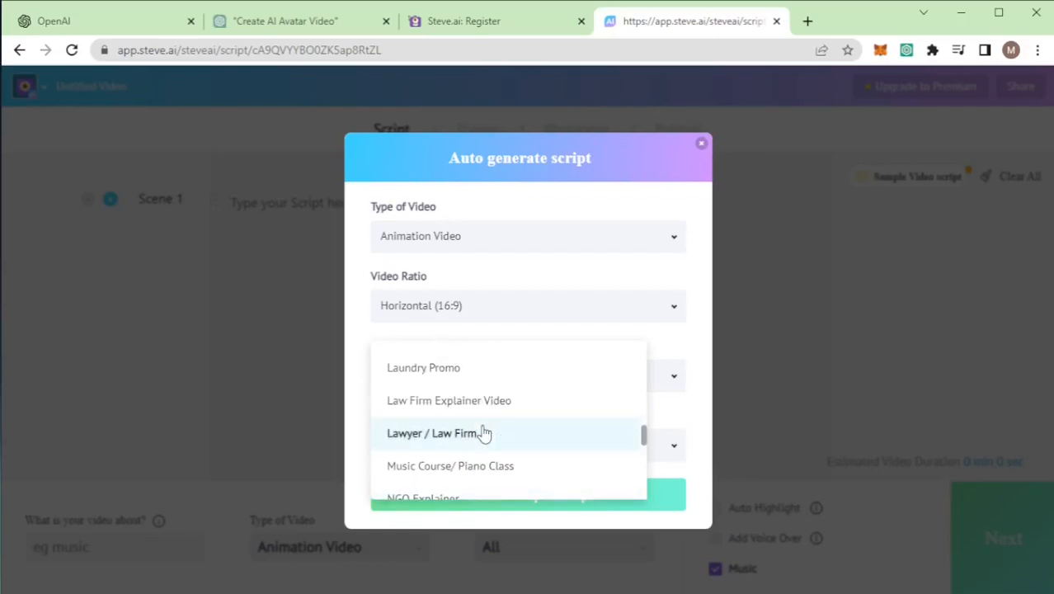
{"action": "scroll", "coordinate": [485, 433], "scroll_direction": "up", "scroll_amount": 2}
{"action": "scroll", "coordinate": [484, 434], "scroll_direction": "up", "scroll_amount": 2}
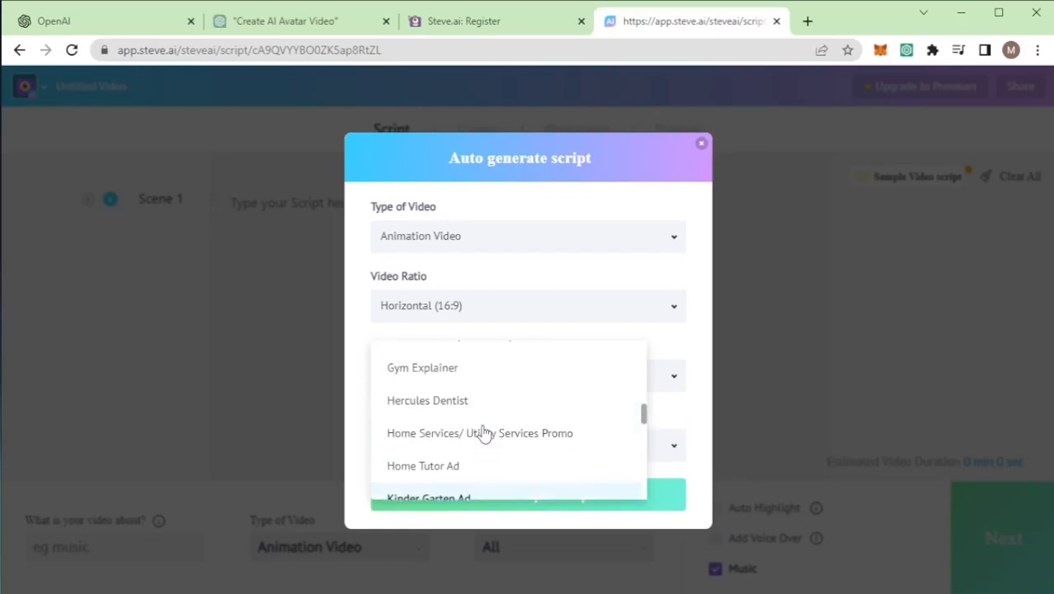
{"action": "left_click", "coordinate": [456, 469]}
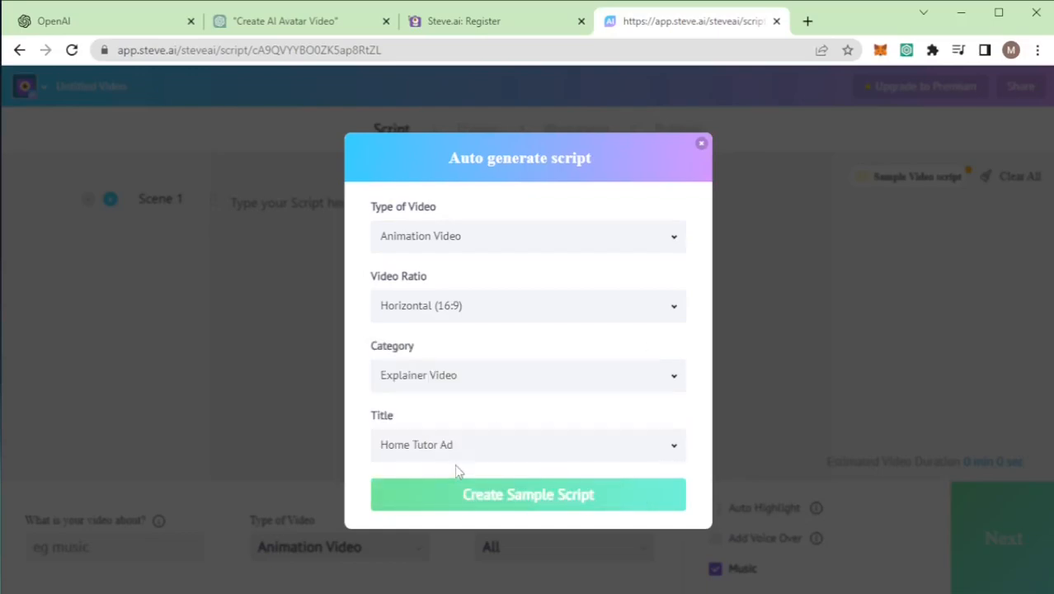
{"action": "left_click", "coordinate": [511, 500]}
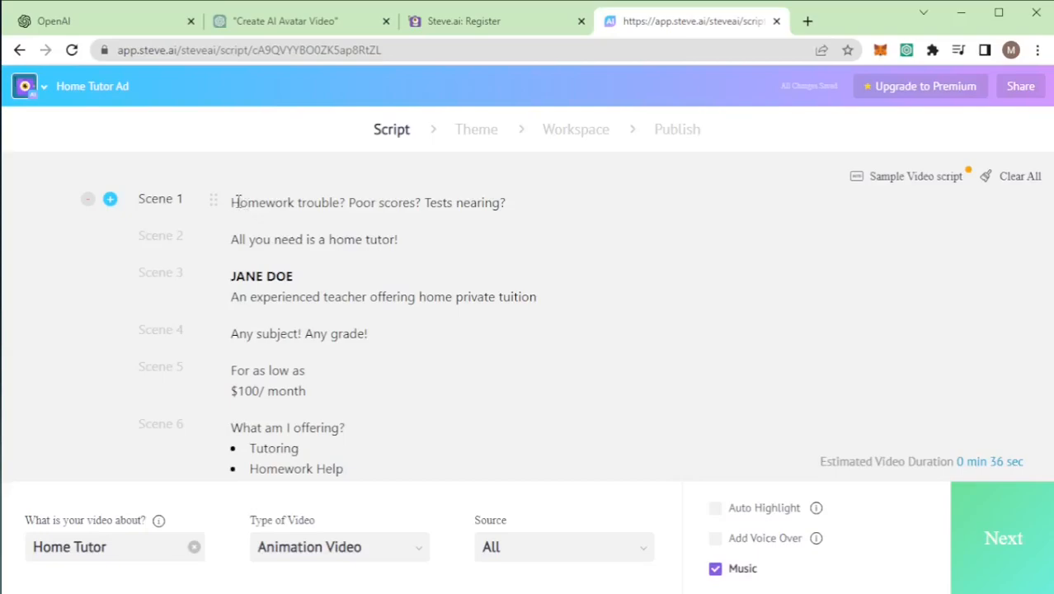
Step: Review the scenes of the generated home tutor script and clear the entire script
{"action": "left_click_drag", "start_coordinate": [231, 202], "coordinate": [526, 204]}
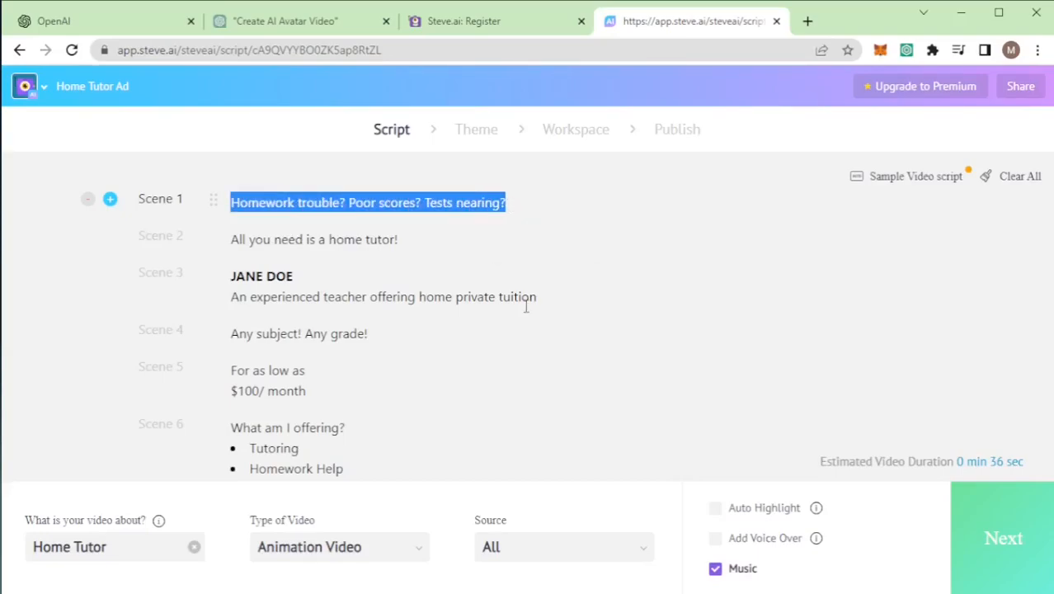
{"action": "left_click", "coordinate": [392, 297]}
{"action": "scroll", "coordinate": [395, 317], "scroll_direction": "down", "scroll_amount": 5}
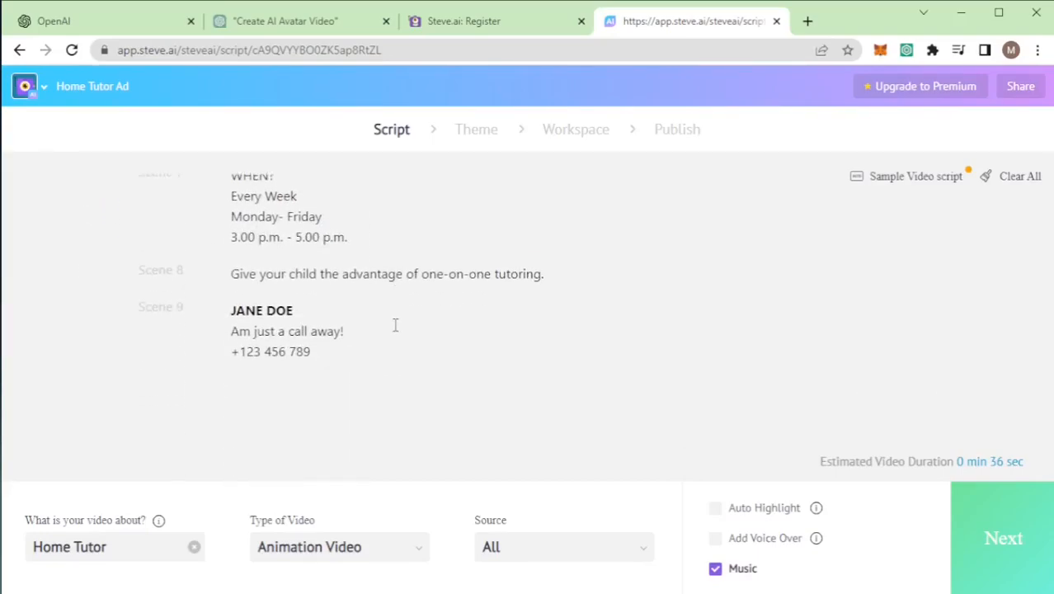
{"action": "scroll", "coordinate": [395, 325], "scroll_direction": "up", "scroll_amount": 5}
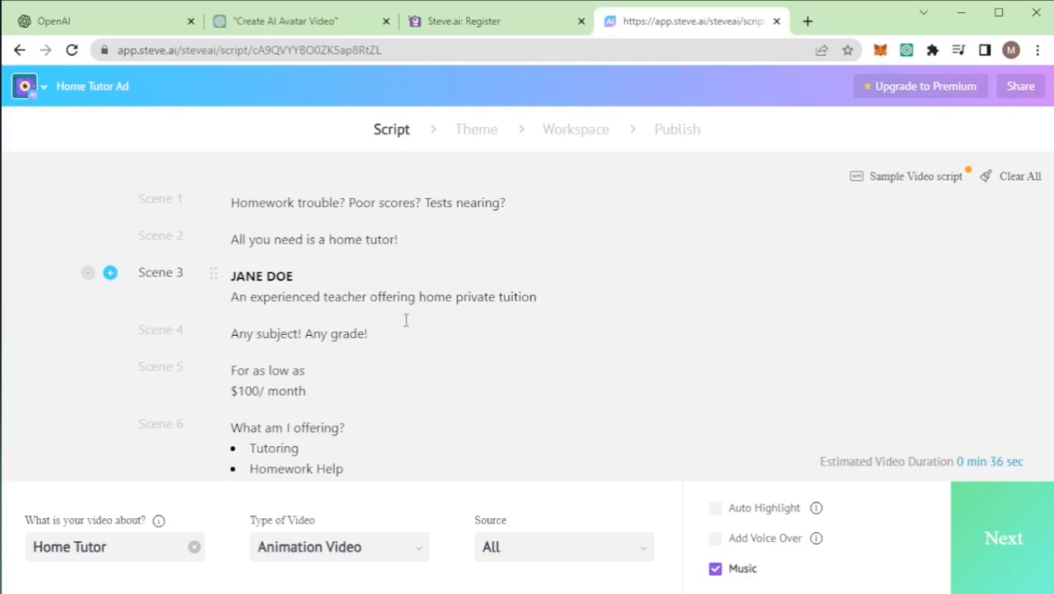
{"action": "left_click", "coordinate": [1016, 179]}
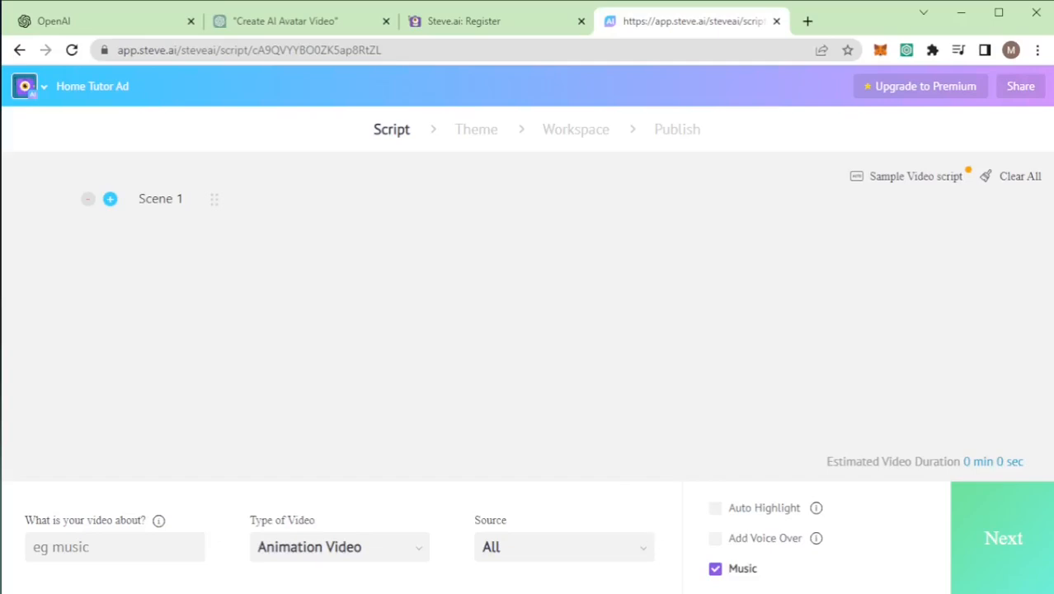
Step: Copy the opening "Hello, and welcome" paragraph from Notepad into Scene 1 of the Steve AI script
{"action": "key", "text": "alt+Tab"}
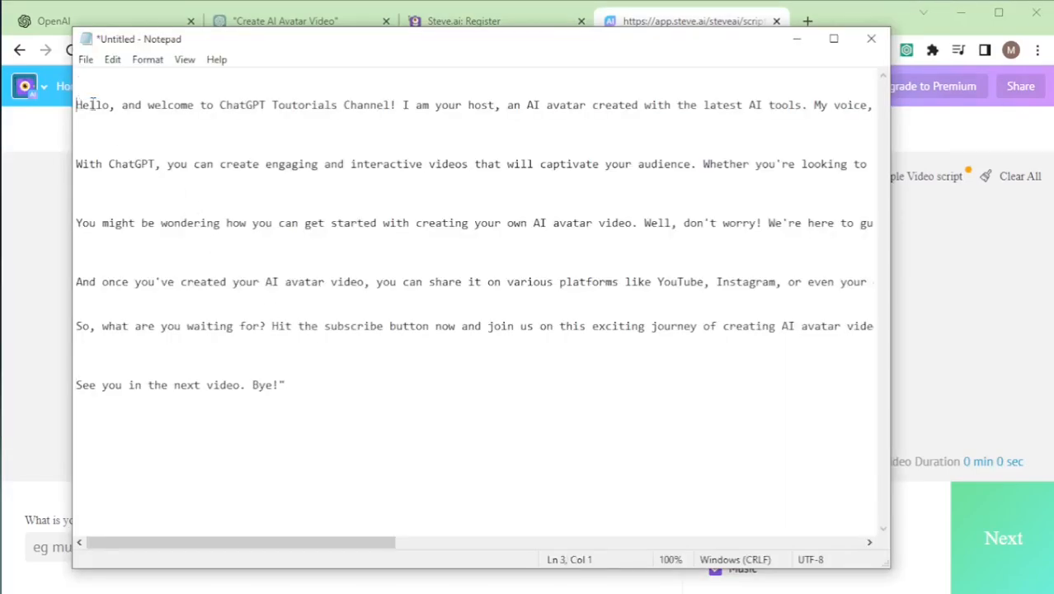
{"action": "left_click_drag", "start_coordinate": [76, 105], "coordinate": [531, 118]}
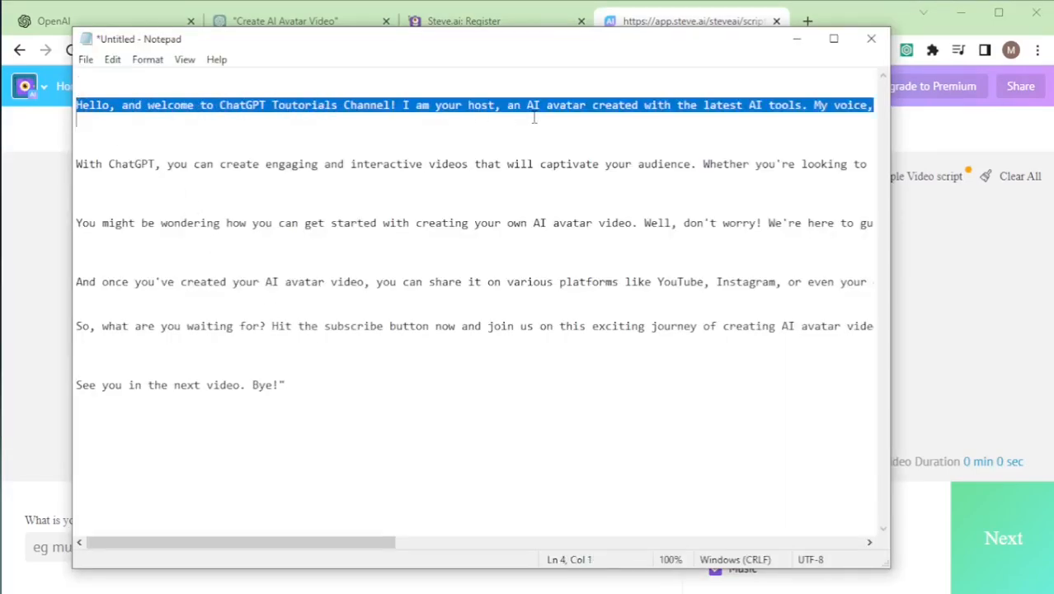
{"action": "key", "text": "alt+Tab"}
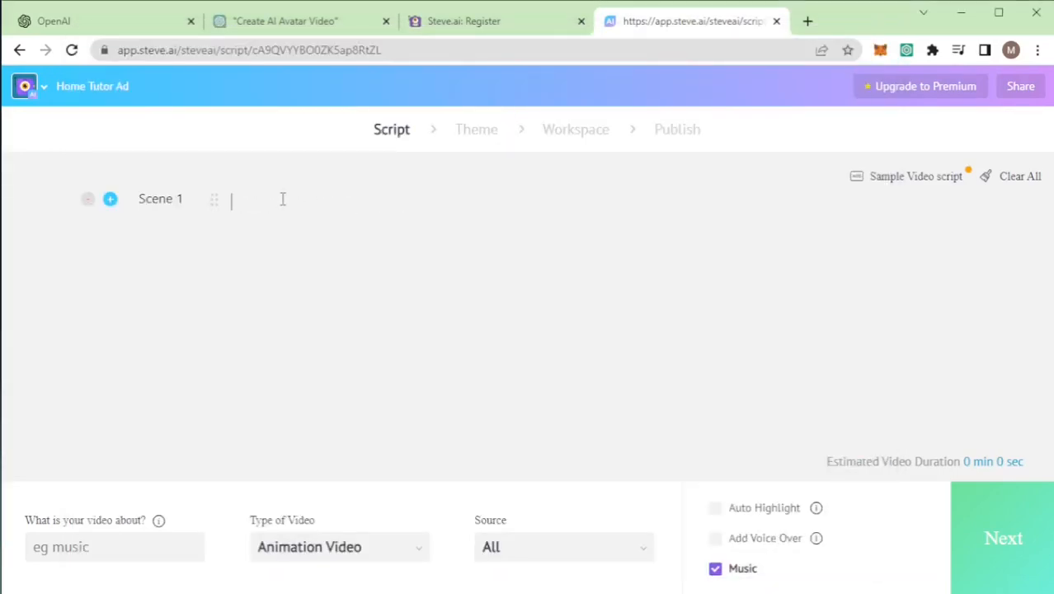
{"action": "type", "text": "Hello, and welcome to ChatGPT Toutorials Channel! I am your host, an AI avatar created with the latest AI tools. My voice, image, and script are all powered by OpenAI's cutting-edge technology. And today, we're going to take a deep dive into creating your very own AI avatar video using ChatGPT."}
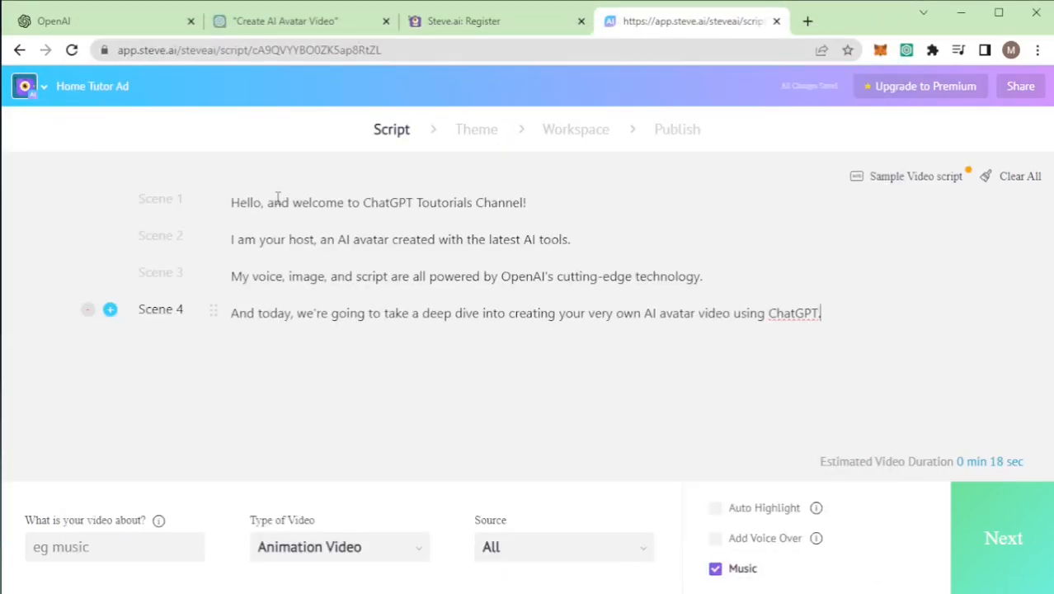
Step: Merge the four pasted scenes into two with two sentences each, and add an empty Scene 3 after them
{"action": "left_click", "coordinate": [233, 240]}
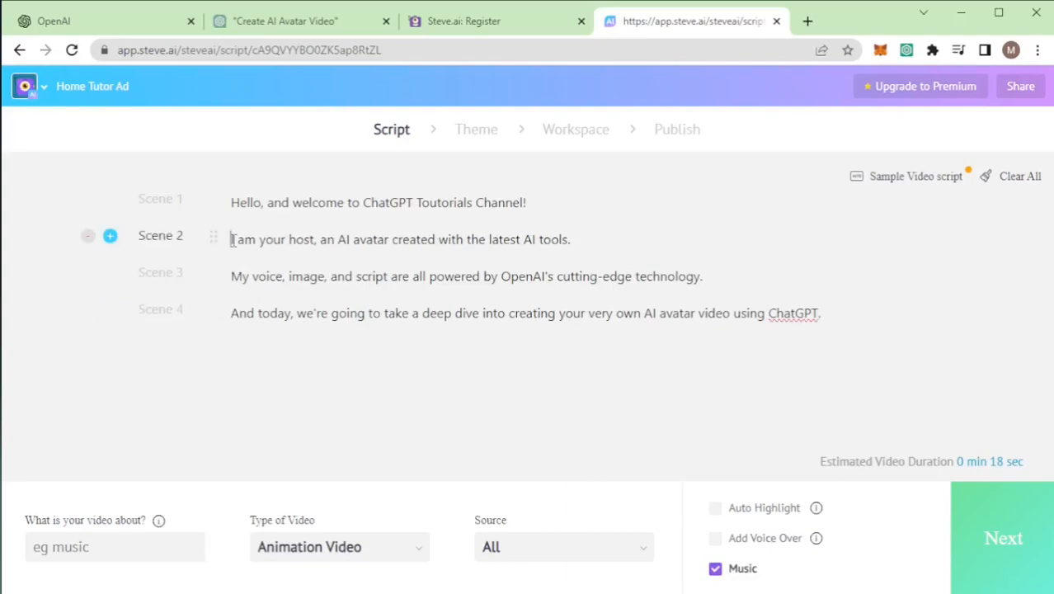
{"action": "key", "text": "BackSpace"}
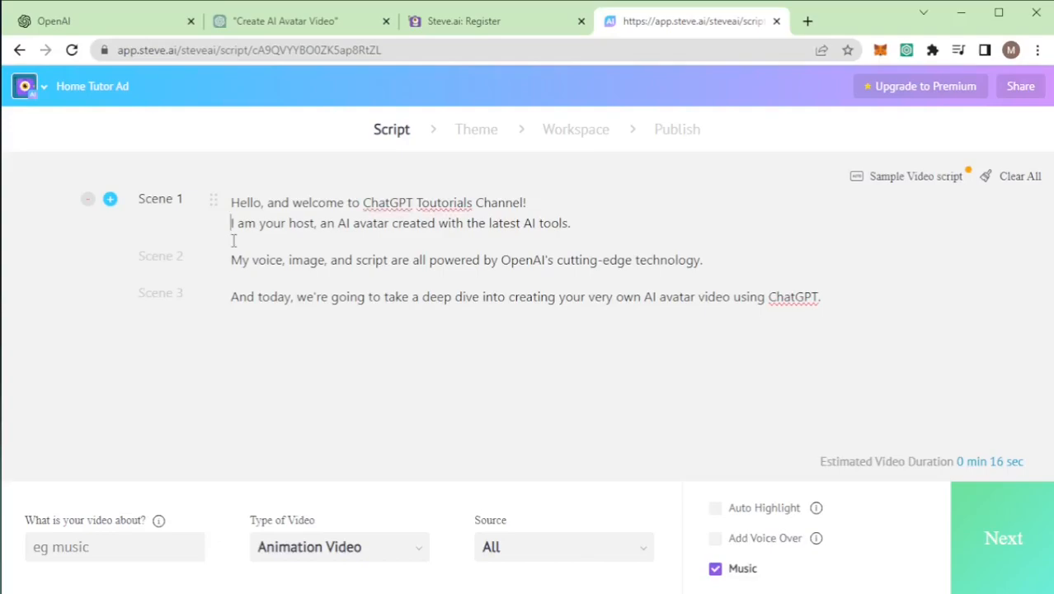
{"action": "key", "text": "Down"}
{"action": "key", "text": "Down"}
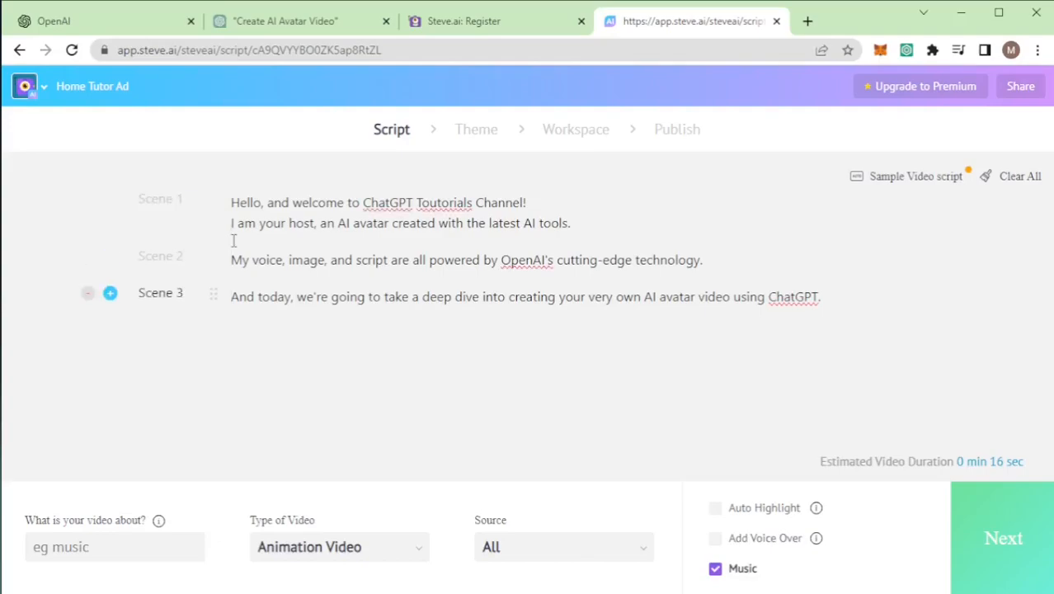
{"action": "key", "text": "BackSpace"}
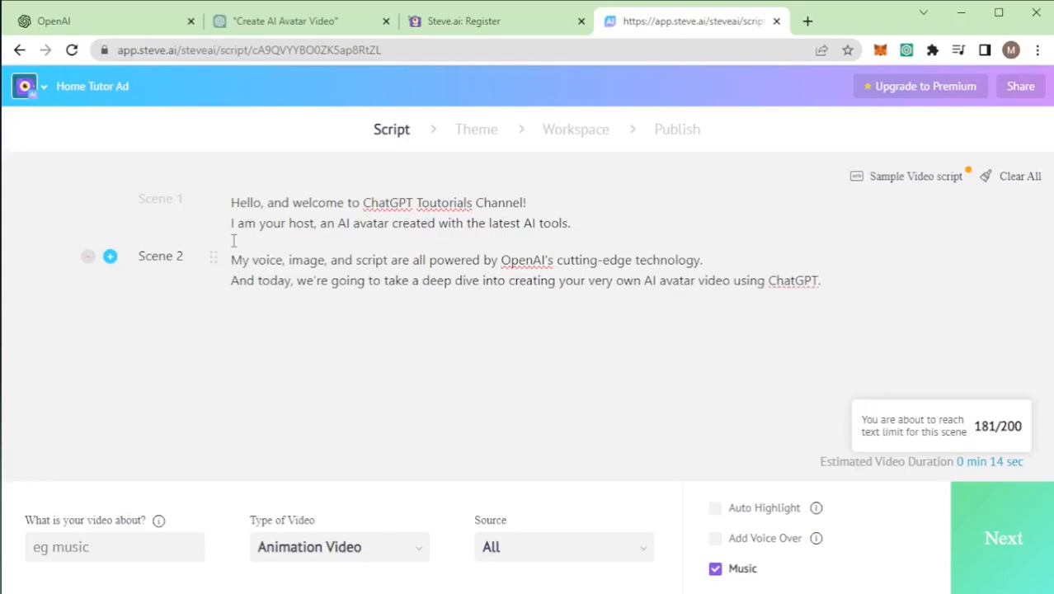
{"action": "key", "text": "Right"}
{"action": "key", "text": "Right"}
{"action": "key", "text": "Right"}
{"action": "key", "text": "Right"}
{"action": "key", "text": "Right"}
{"action": "key", "text": "Right"}
{"action": "key", "text": "Right"}
{"action": "key", "text": "Right"}
{"action": "key", "text": "Right"}
{"action": "key", "text": "Right"}
{"action": "key", "text": "Right"}
{"action": "key", "text": "Right"}
{"action": "key", "text": "Right"}
{"action": "key", "text": "Right"}
{"action": "key", "text": "Right"}
{"action": "key", "text": "Right"}
{"action": "key", "text": "Return"}
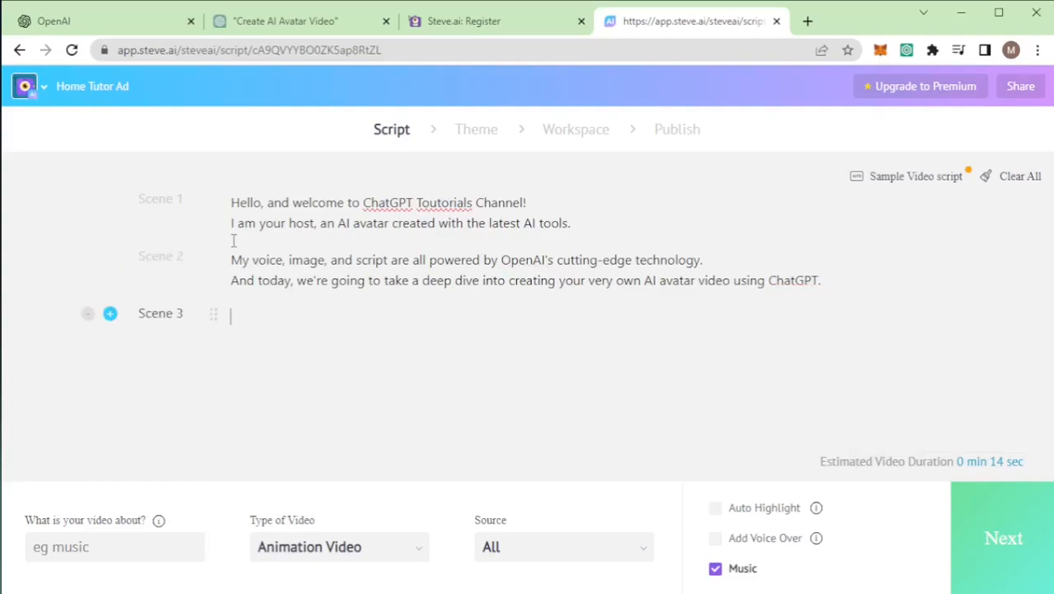
Step: Copy the "With ChatGPT, you can create engaging" paragraph from Notepad into the script starting at Scene 3
{"action": "key", "text": "alt+Tab"}
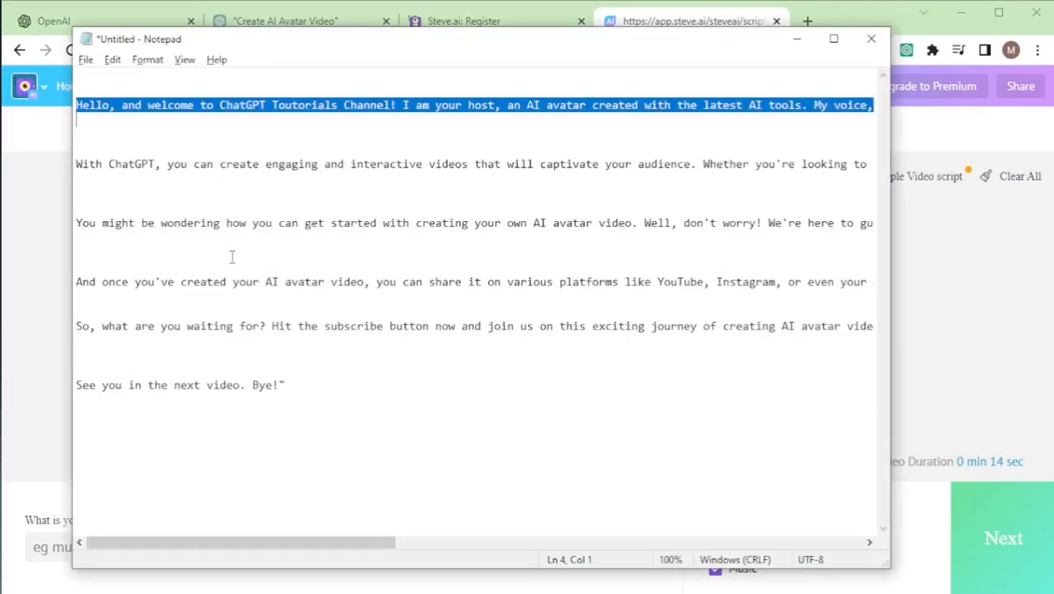
{"action": "left_click", "coordinate": [77, 163]}
{"action": "key", "text": "shift+Down"}
{"action": "key", "text": "shift+Down"}
{"action": "key", "text": "shift+Down"}
{"action": "key", "text": "shift+Down"}
{"action": "left_click", "coordinate": [81, 163]}
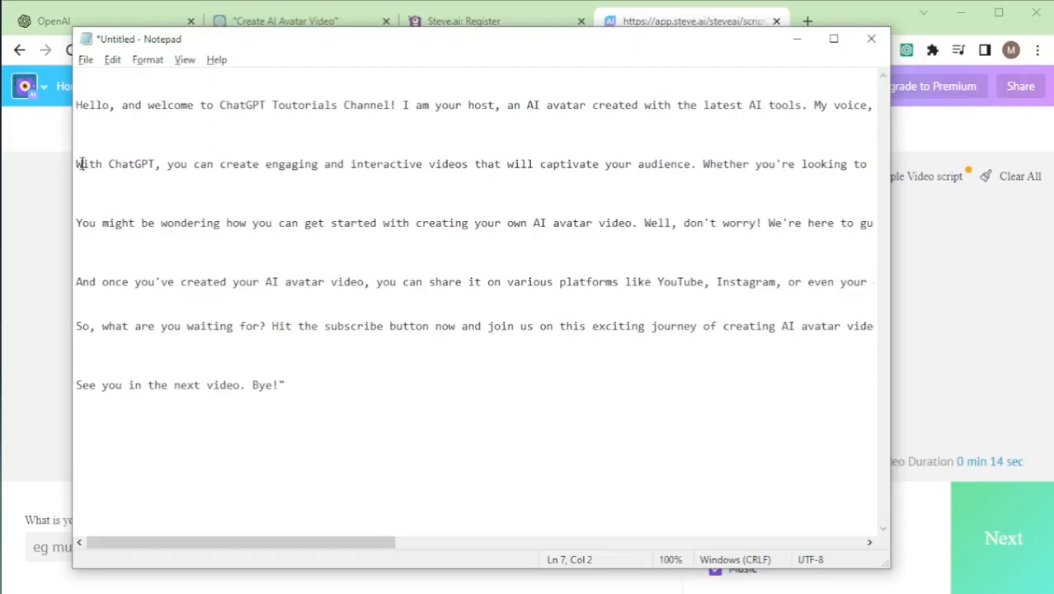
{"action": "left_click_drag", "start_coordinate": [79, 164], "coordinate": [82, 179]}
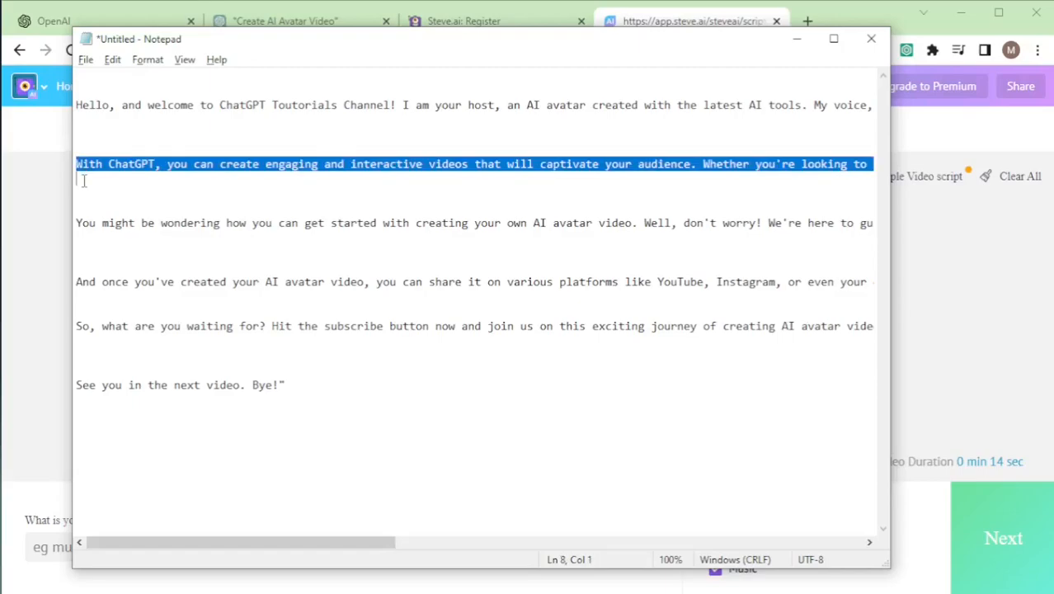
{"action": "key", "text": "alt+Tab"}
{"action": "type", "text": "With ChatGPT, you can create engaging and interactive videos that will captivate your audience. Whether you're looking to promote your brand or just want to showcase your creativity, ChatGPT is the perfect tool for the job."}
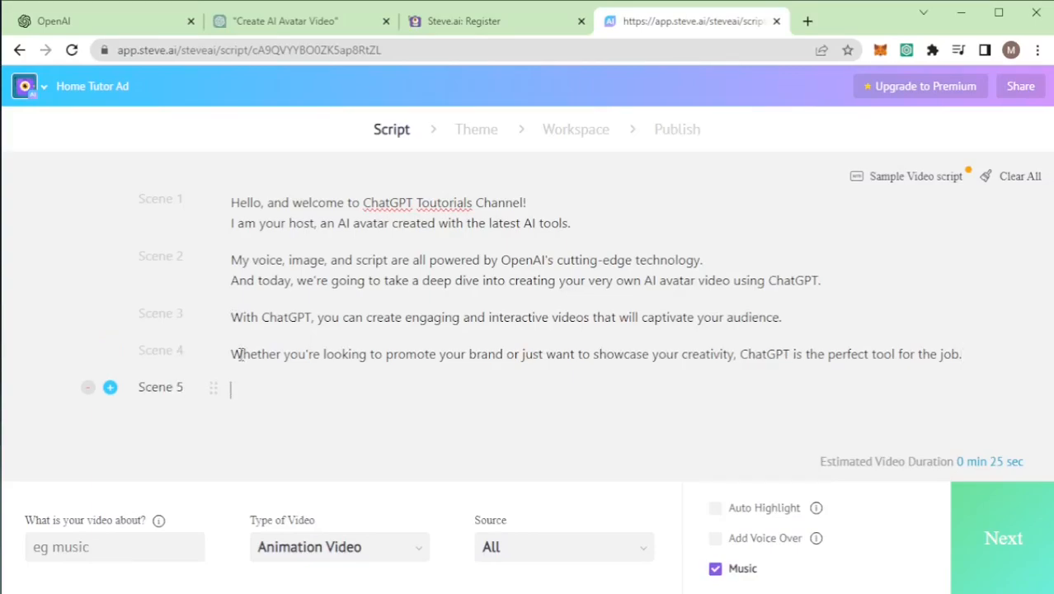
Step: Copy the "You might be wondering" paragraph from Notepad into the script starting at Scene 5
{"action": "key", "text": "alt+Tab"}
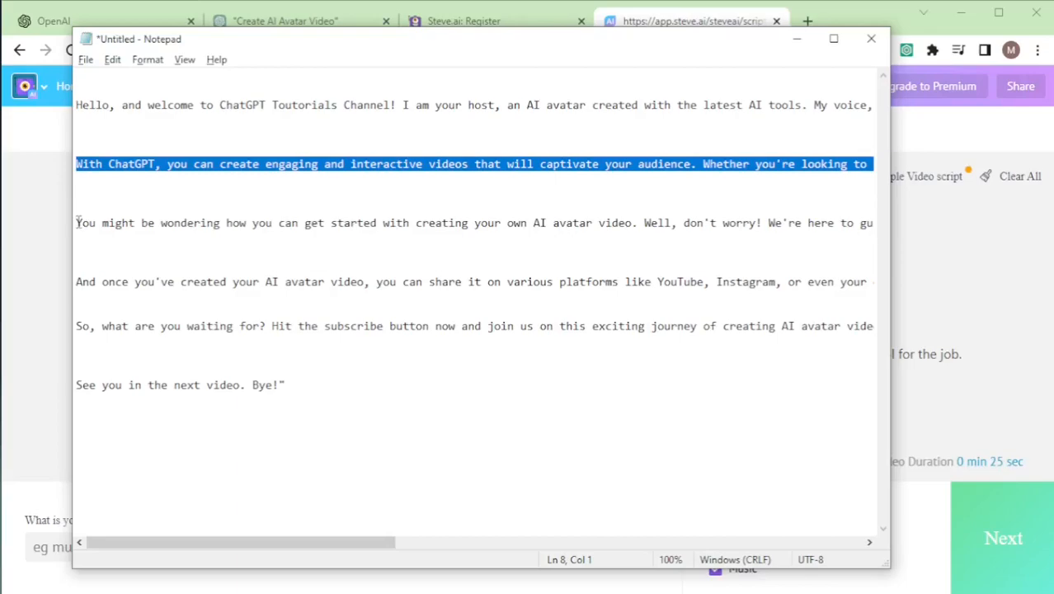
{"action": "left_click_drag", "start_coordinate": [76, 223], "coordinate": [92, 242]}
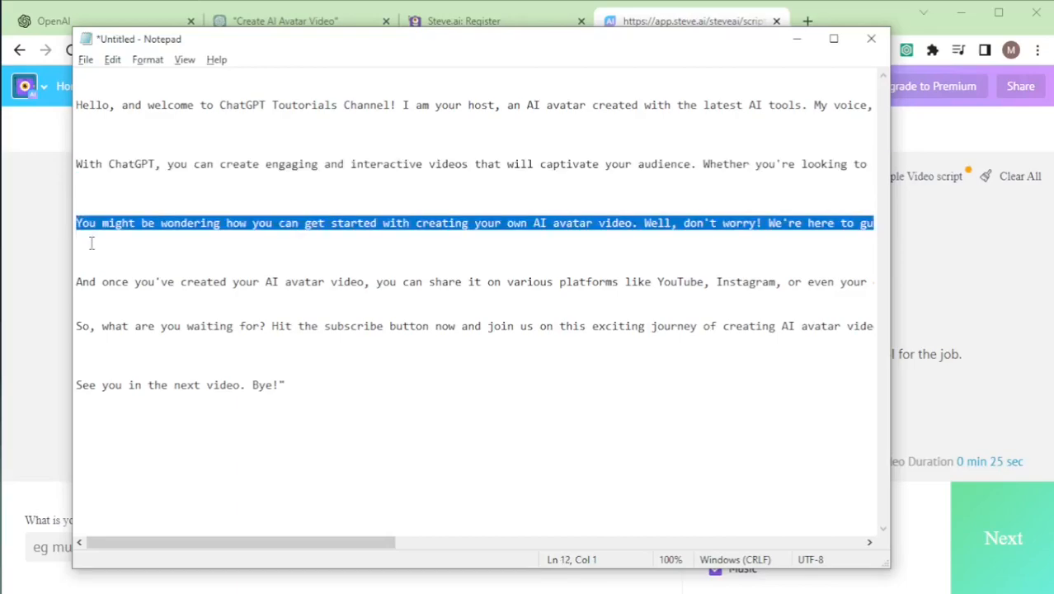
{"action": "key", "text": "alt+Tab"}
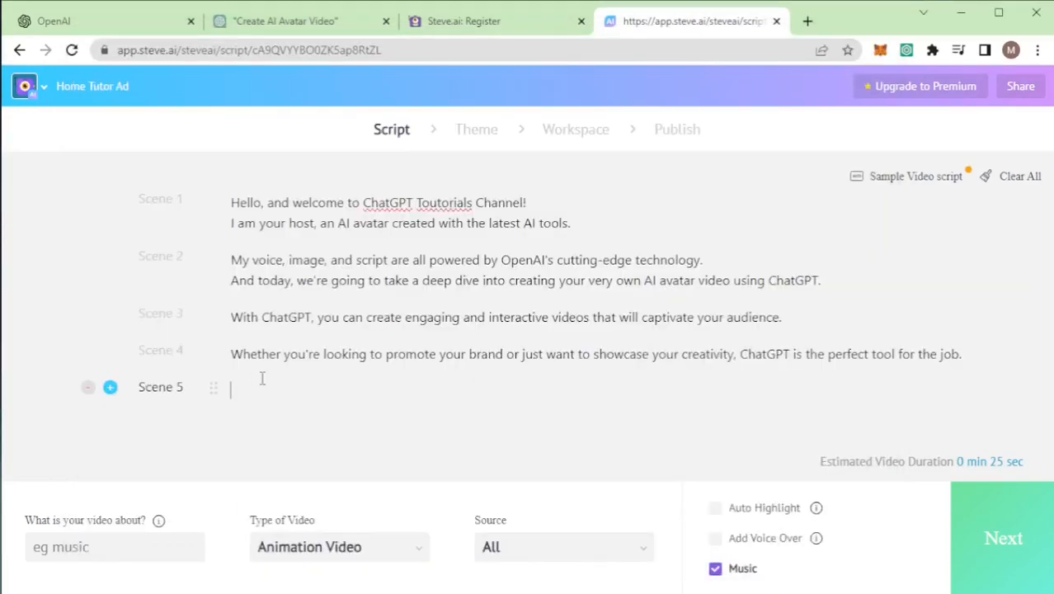
{"action": "type", "text": "You might be wondering how you can get started with creating your own AI avatar video. Well, don't worry! We're here to guide you every step of the way."}
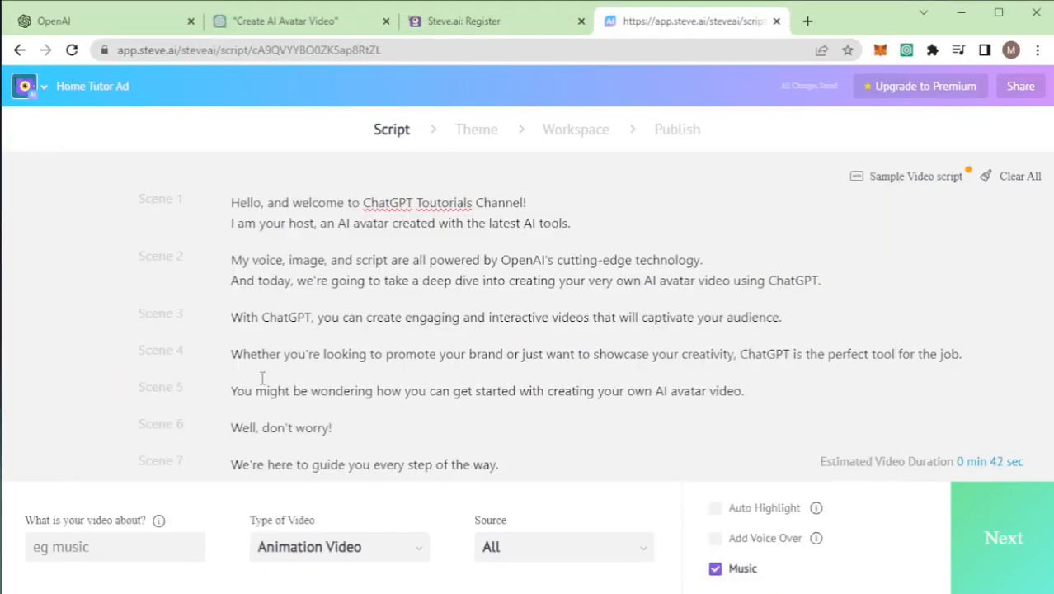
Step: Merge "Well, don't worry!" into Scene 5 and the "From generating scripts" sentence into Scene 6
{"action": "left_click", "coordinate": [234, 426]}
{"action": "key", "text": "BackSpace"}
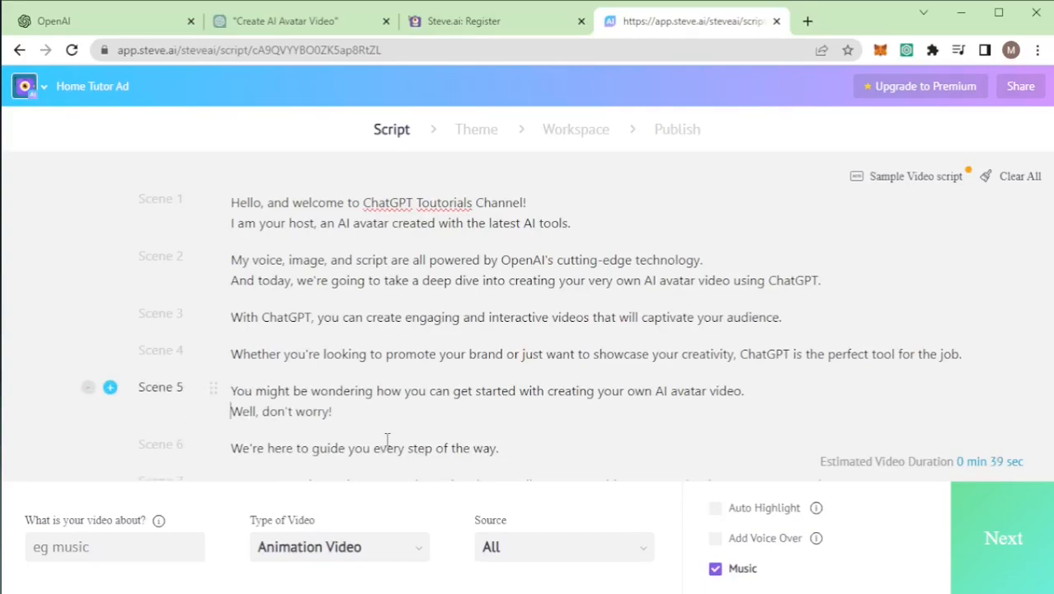
{"action": "scroll", "coordinate": [387, 440], "scroll_direction": "down", "scroll_amount": 1}
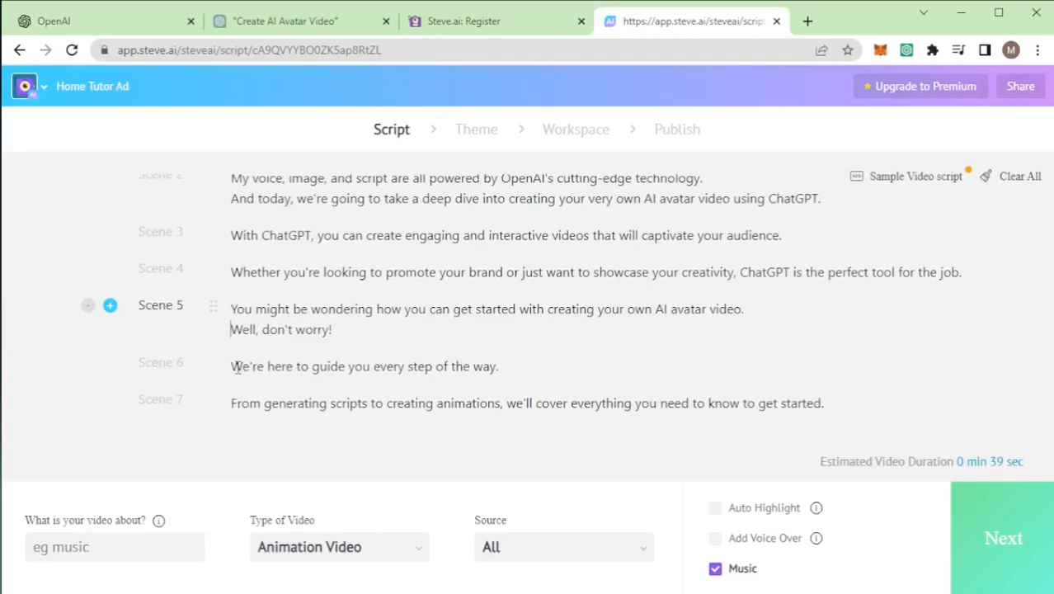
{"action": "left_click", "coordinate": [234, 402]}
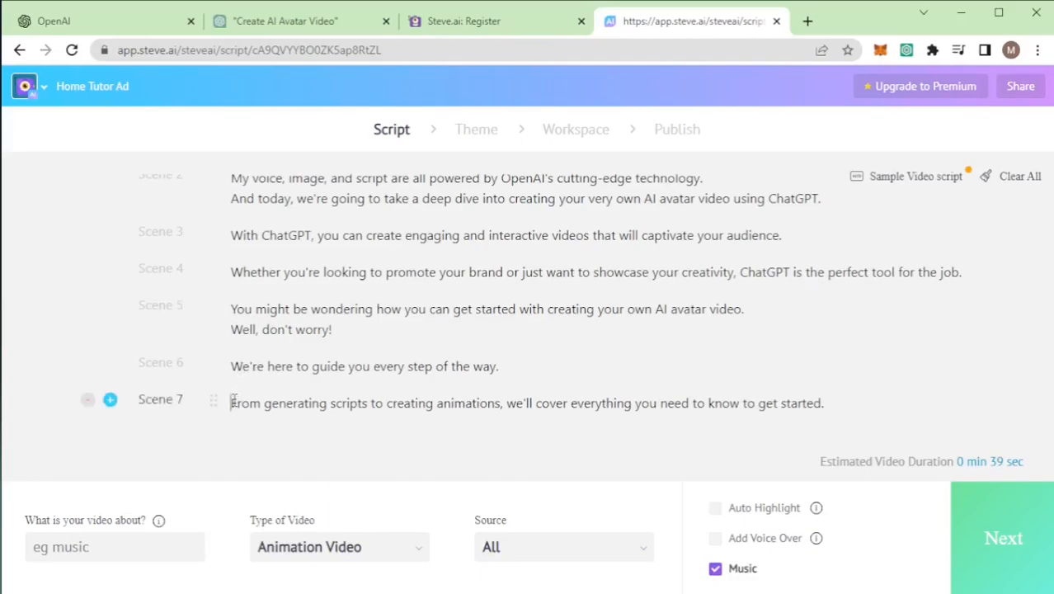
{"action": "key", "text": "BackSpace"}
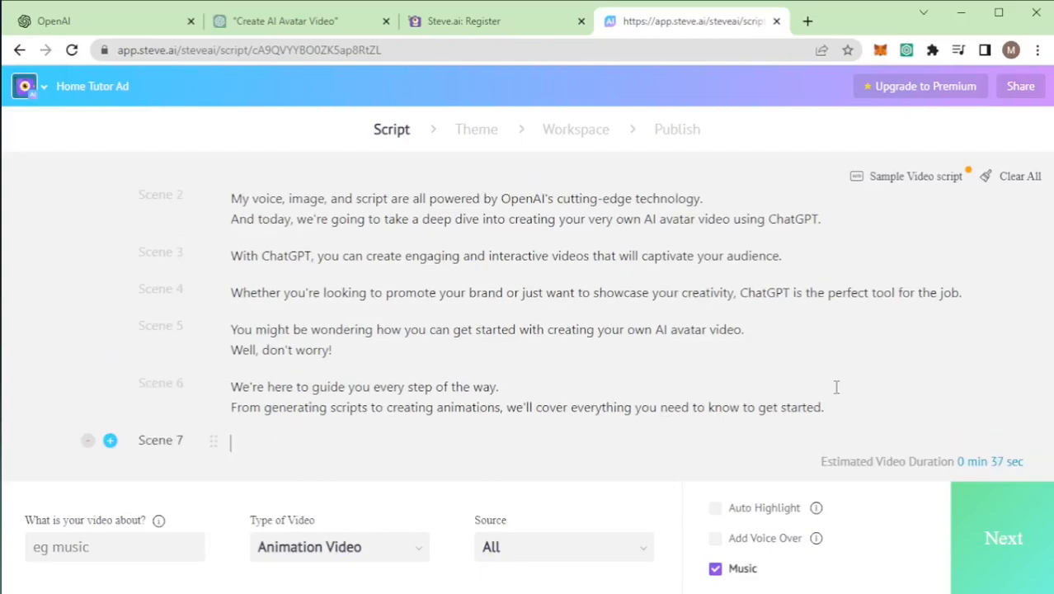
Step: Copy the "And once you've created your AI avatar video" paragraph from Notepad into the script starting at Scene 7
{"action": "key", "text": "alt+Tab"}
{"action": "left_click_drag", "start_coordinate": [77, 280], "coordinate": [80, 306]}
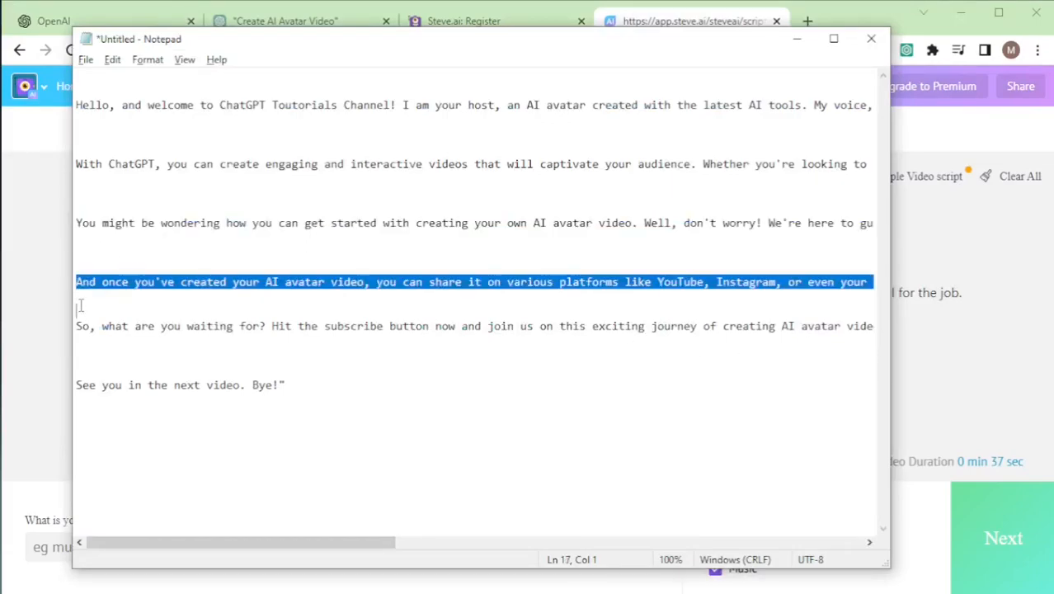
{"action": "key", "text": "alt+Tab"}
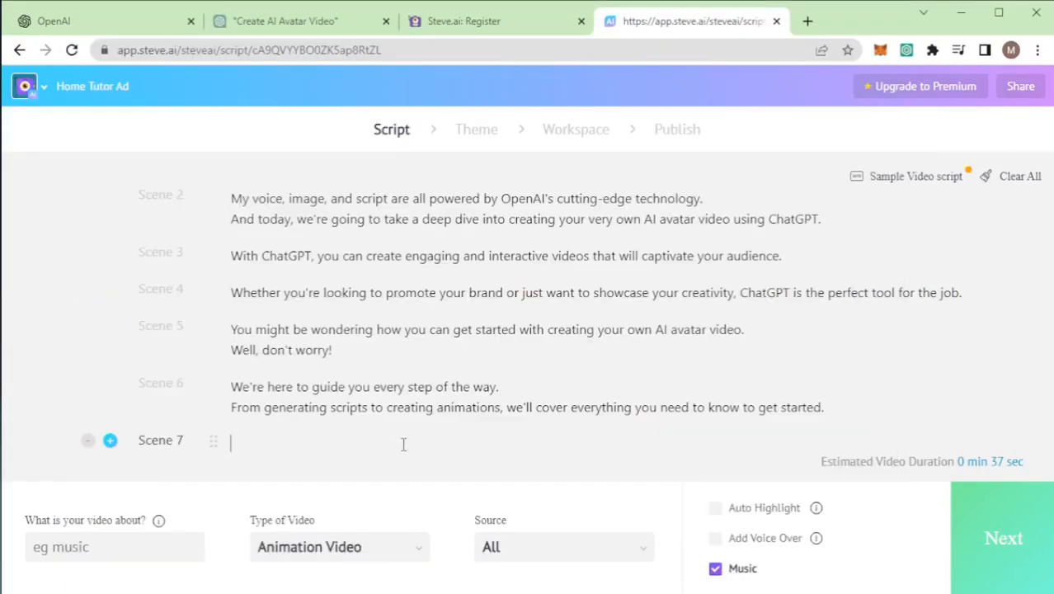
{"action": "type", "text": "And once you've created your AI avatar video, you can share it on various platforms like YouTube, Instagram, or even your own website. The possibilities are endless."}
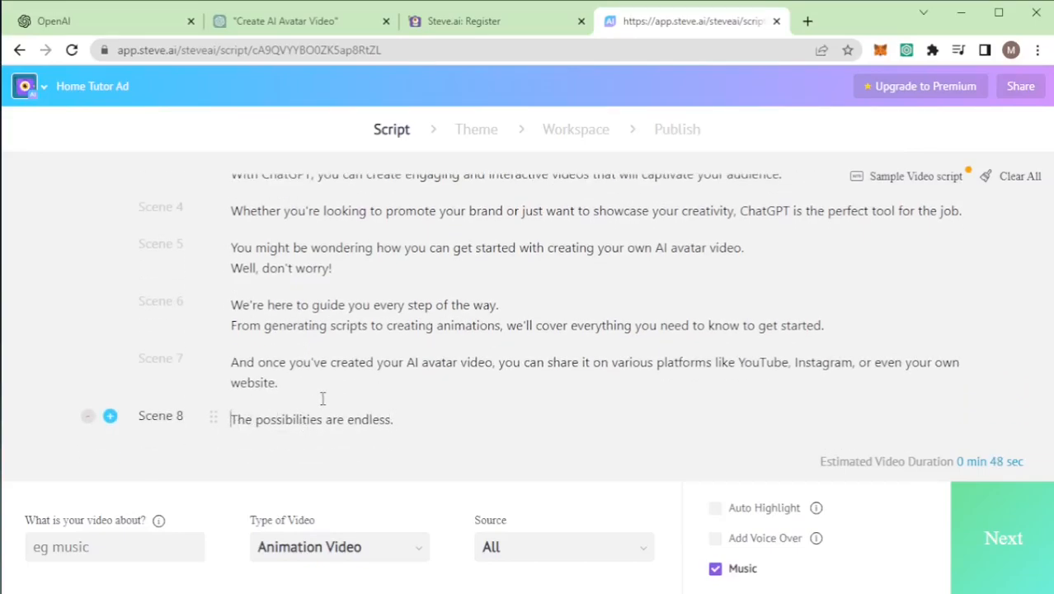
Step: Merge "The possibilities are endless." into Scene 7 and add an empty Scene 8 below it
{"action": "key", "text": "BackSpace"}
{"action": "left_click", "coordinate": [402, 402]}
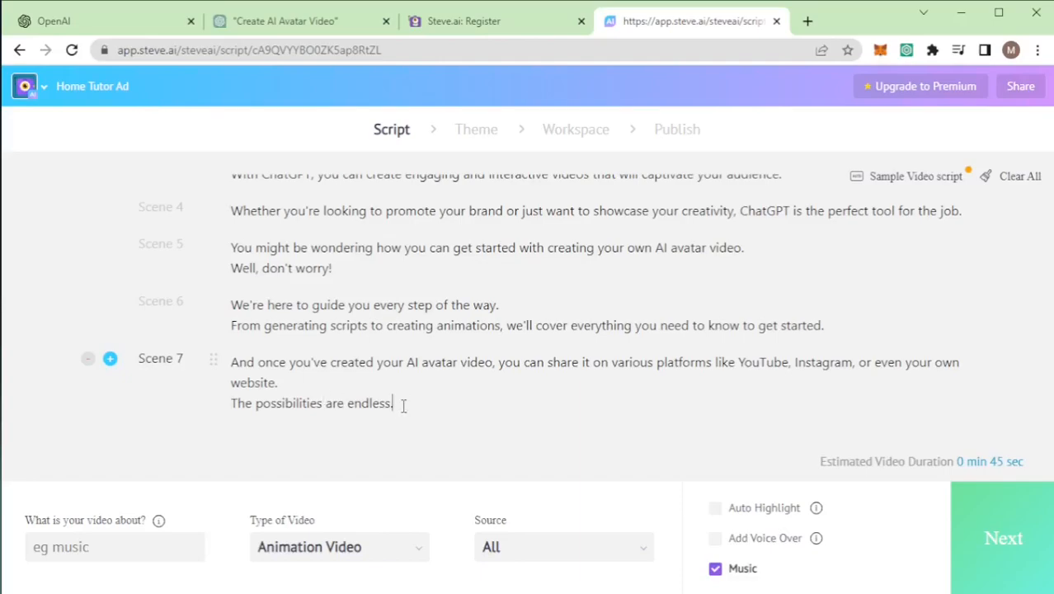
{"action": "key", "text": "Return"}
Step: Copy the "So, what are you waiting for?" paragraph from Notepad into the script starting at Scene 8
{"action": "key", "text": "alt+Tab"}
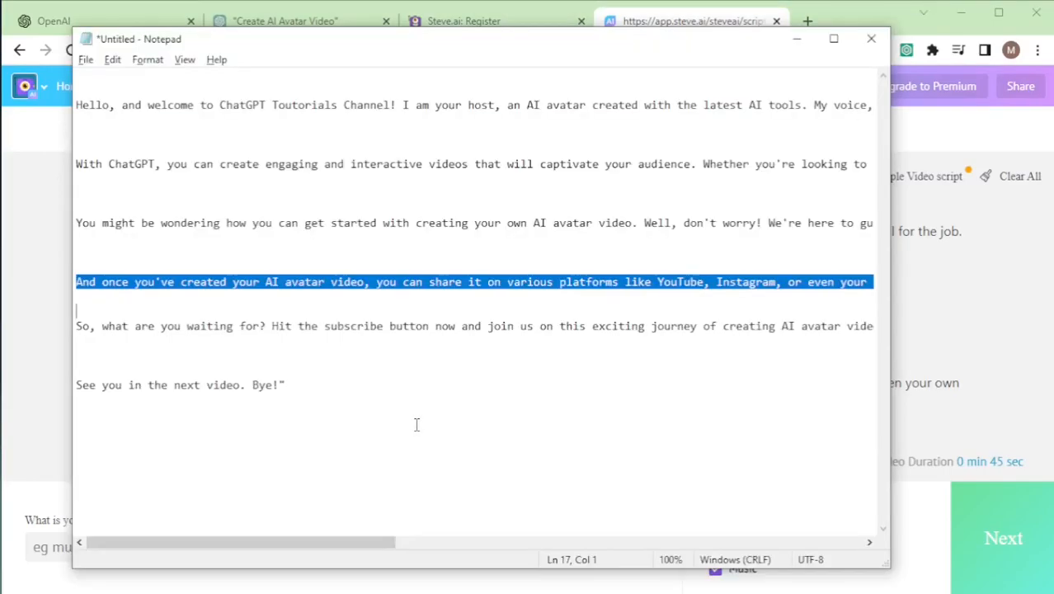
{"action": "triple_click", "coordinate": [83, 326]}
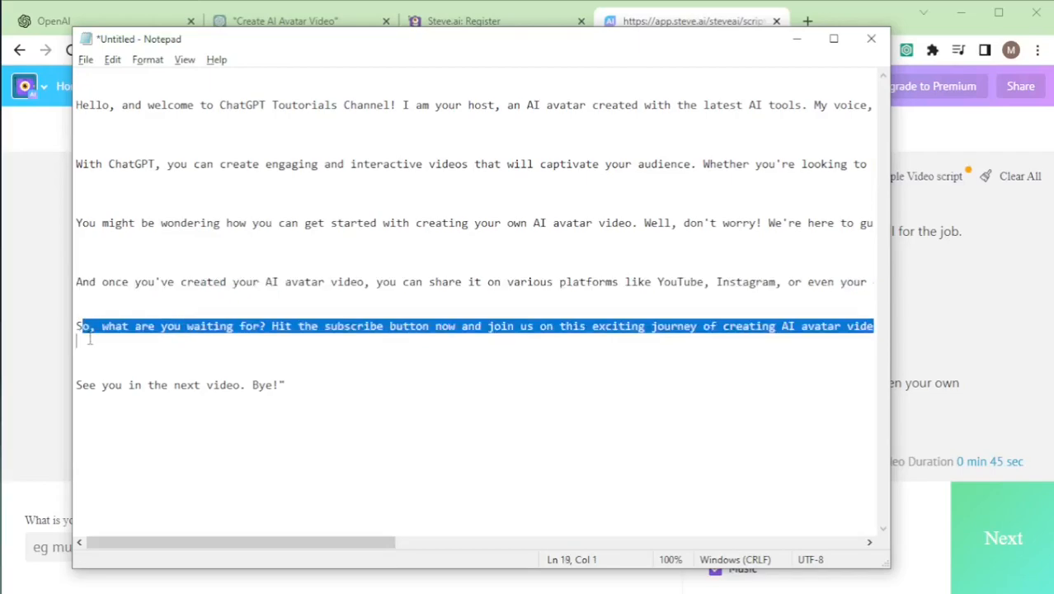
{"action": "left_click", "coordinate": [82, 326]}
{"action": "left_click_drag", "start_coordinate": [77, 326], "coordinate": [85, 347]}
{"action": "key", "text": "ctrl+c"}
{"action": "key", "text": "alt+Tab"}
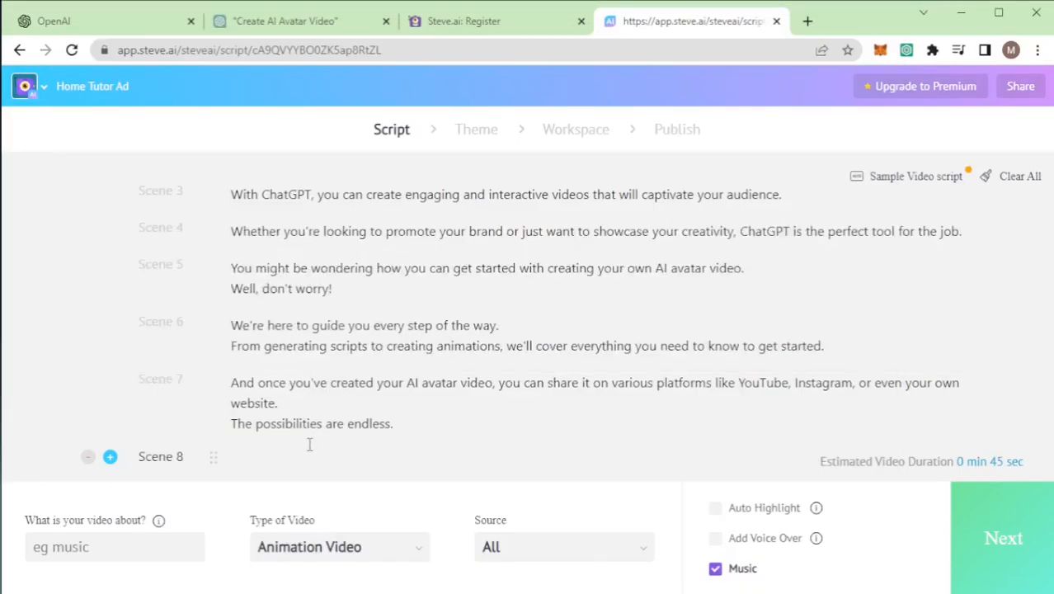
{"action": "key", "text": "ctrl+v"}
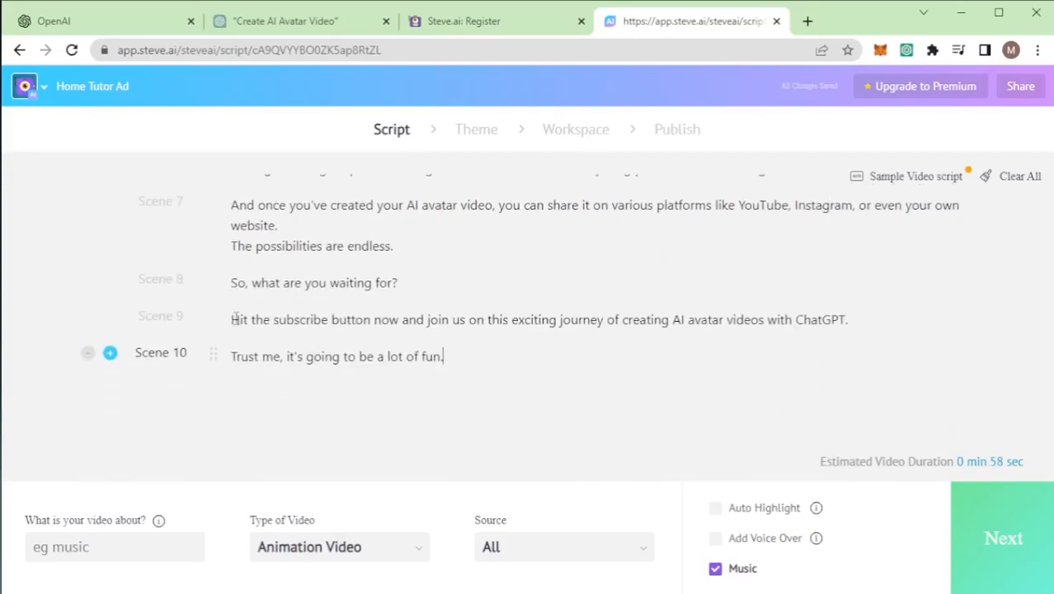
Step: Merge the "Hit the subscribe button" and "Trust me" sentences into Scene 8, and add an empty Scene 9 after it
{"action": "left_click", "coordinate": [235, 319]}
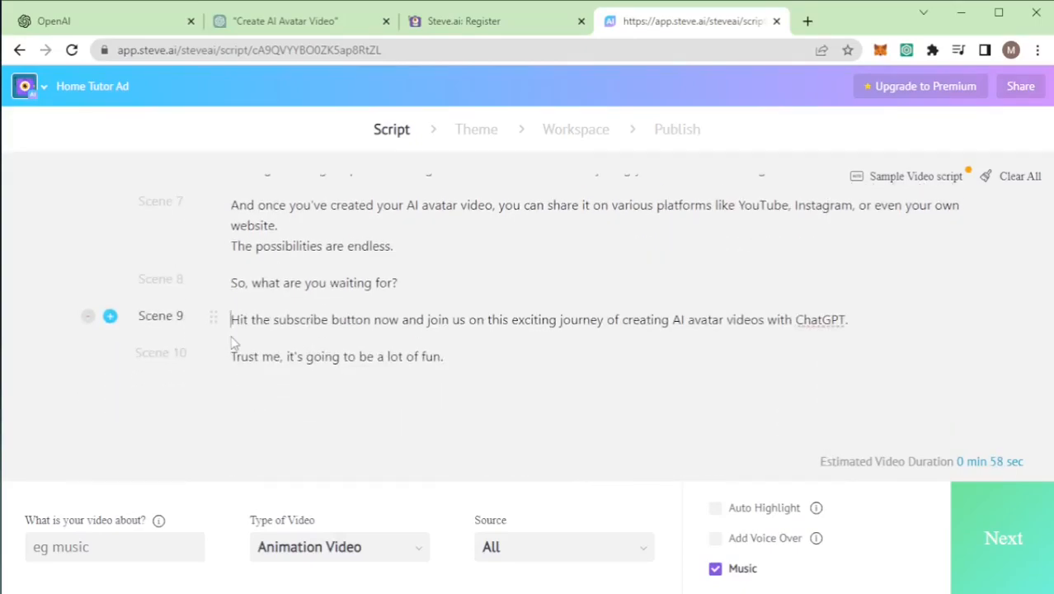
{"action": "key", "text": "BackSpace"}
{"action": "left_click", "coordinate": [232, 339]}
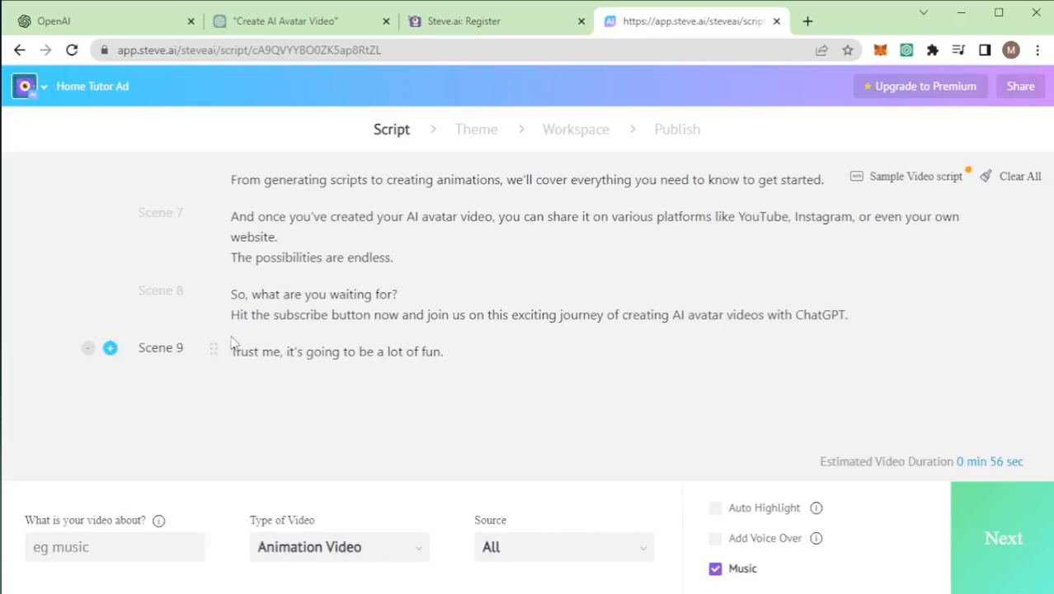
{"action": "key", "text": "BackSpace"}
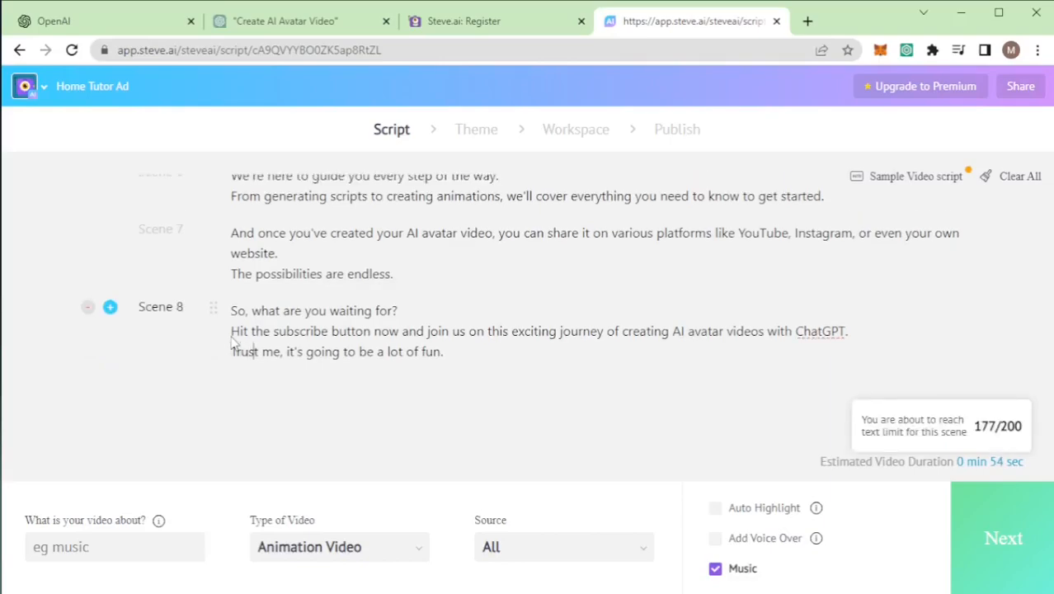
{"action": "key", "text": "Right"}
{"action": "key", "text": "Right"}
{"action": "key", "text": "Right"}
{"action": "key", "text": "Right"}
{"action": "key", "text": "Right"}
{"action": "key", "text": "Right"}
{"action": "key", "text": "Right"}
{"action": "key", "text": "Right"}
{"action": "key", "text": "Right"}
{"action": "key", "text": "Right"}
{"action": "key", "text": "Right"}
{"action": "key", "text": "Right"}
{"action": "key", "text": "Right"}
{"action": "key", "text": "Right"}
{"action": "left_click", "coordinate": [456, 354]}
{"action": "key", "text": "Return"}
Step: Copy the "See you in the next video. Bye!" line from Notepad into the script starting at Scene 9
{"action": "key", "text": "alt+Tab"}
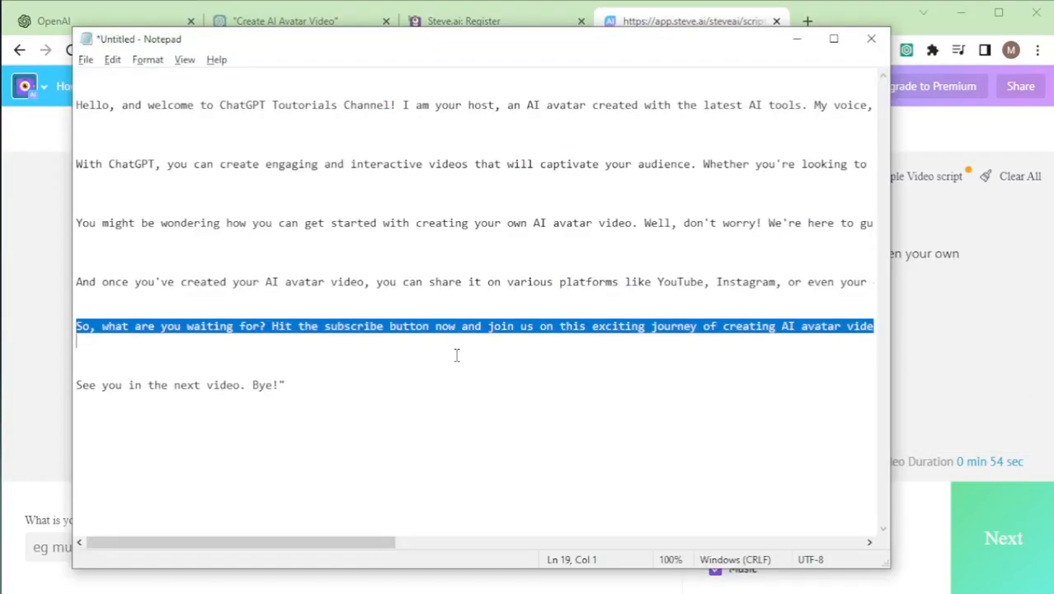
{"action": "left_click_drag", "start_coordinate": [306, 386], "coordinate": [63, 385]}
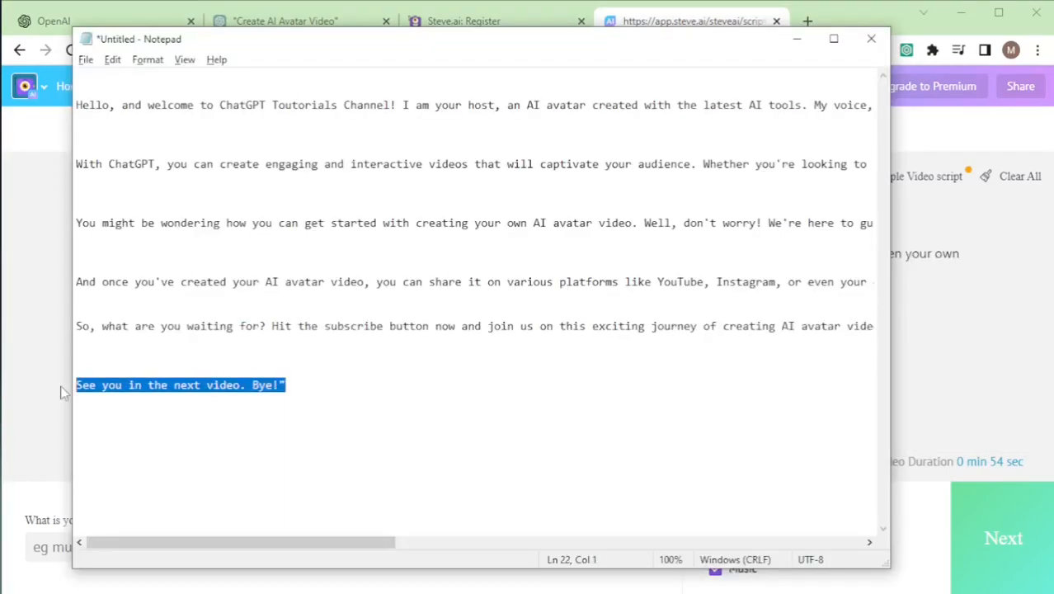
{"action": "key", "text": "ctrl+c"}
{"action": "key", "text": "alt+Tab"}
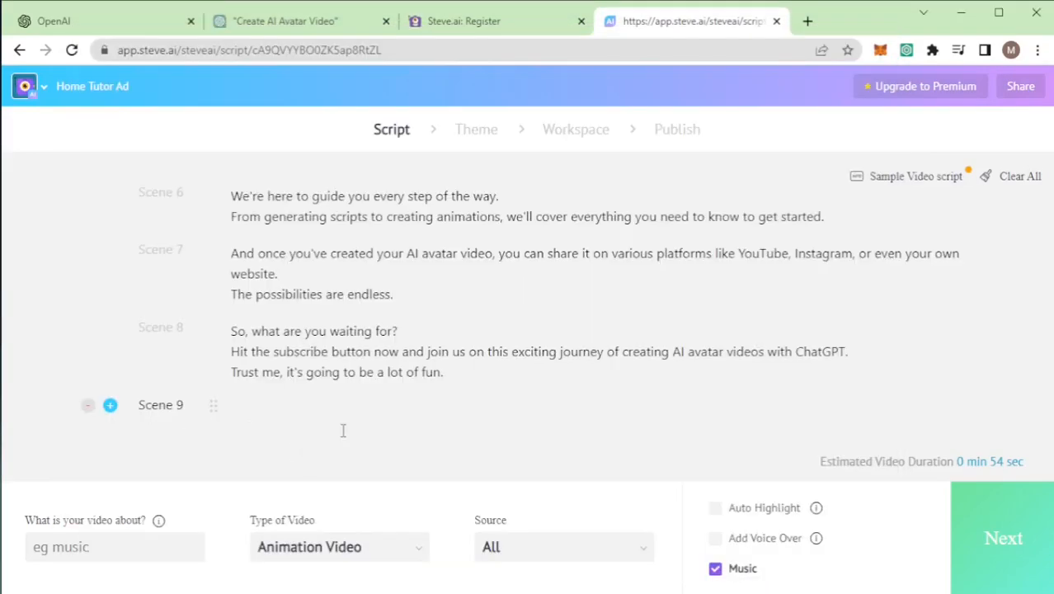
{"action": "key", "text": "ctrl+v"}
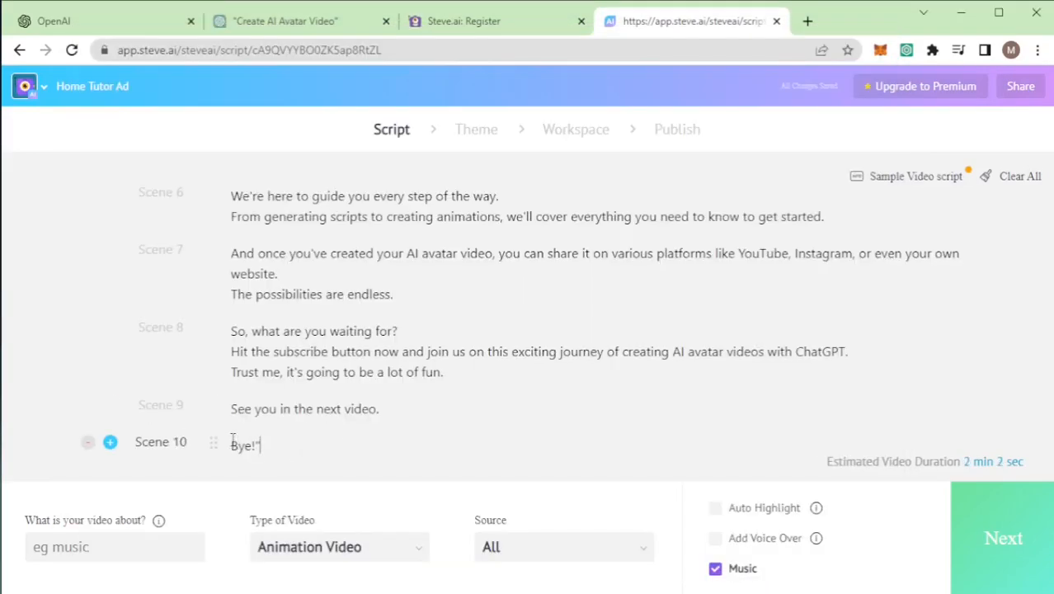
Step: Delete the stray closing quotation mark after "Bye!" and merge that sentence into Scene 9
{"action": "key", "text": "BackSpace"}
{"action": "key", "text": "BackSpace"}
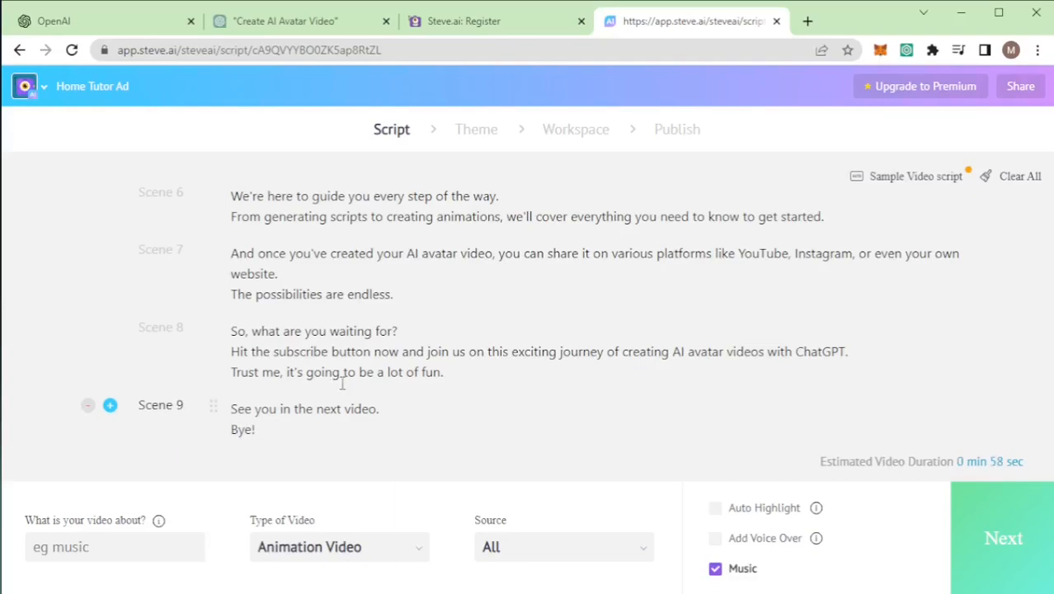
{"action": "scroll", "coordinate": [344, 382], "scroll_direction": "up", "scroll_amount": 4}
{"action": "scroll", "coordinate": [347, 363], "scroll_direction": "down", "scroll_amount": 5}
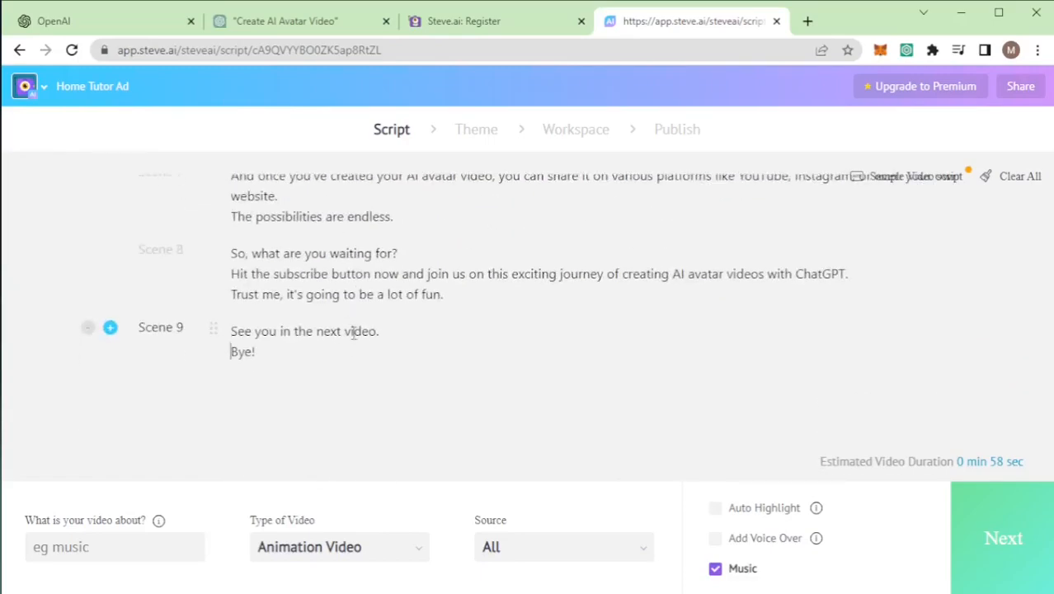
Step: Set the video's subject to chatgpt, with Animation Video as the type and All as the source
{"action": "left_click", "coordinate": [98, 547]}
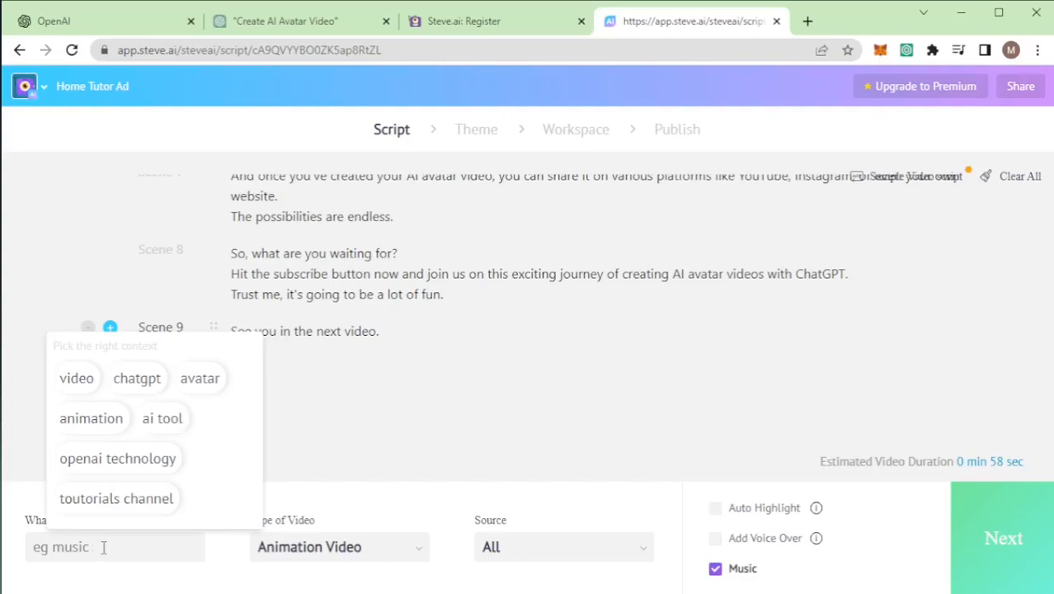
{"action": "left_click", "coordinate": [136, 378]}
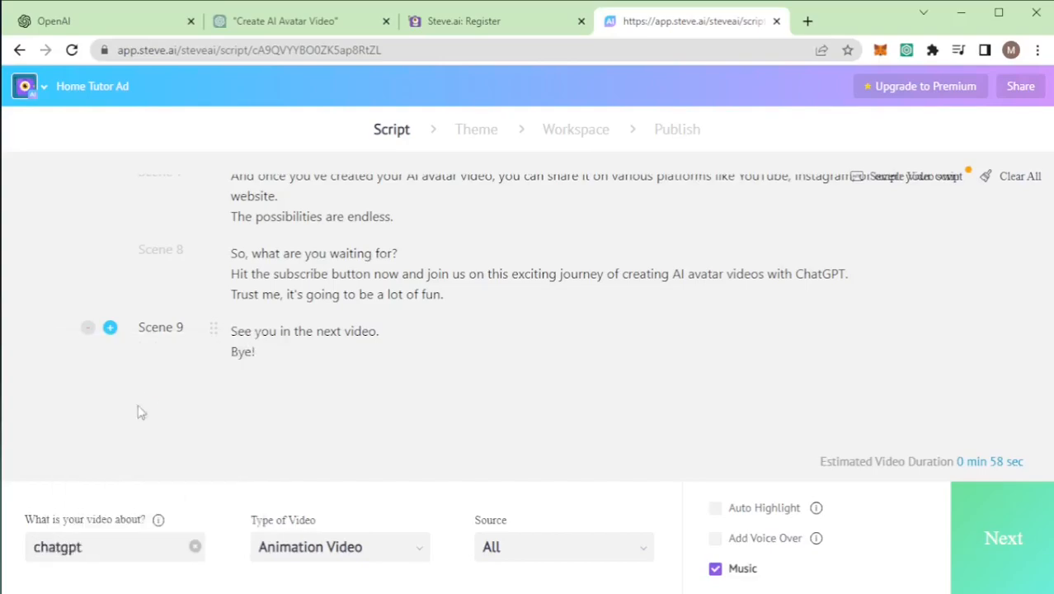
{"action": "left_click", "coordinate": [287, 551]}
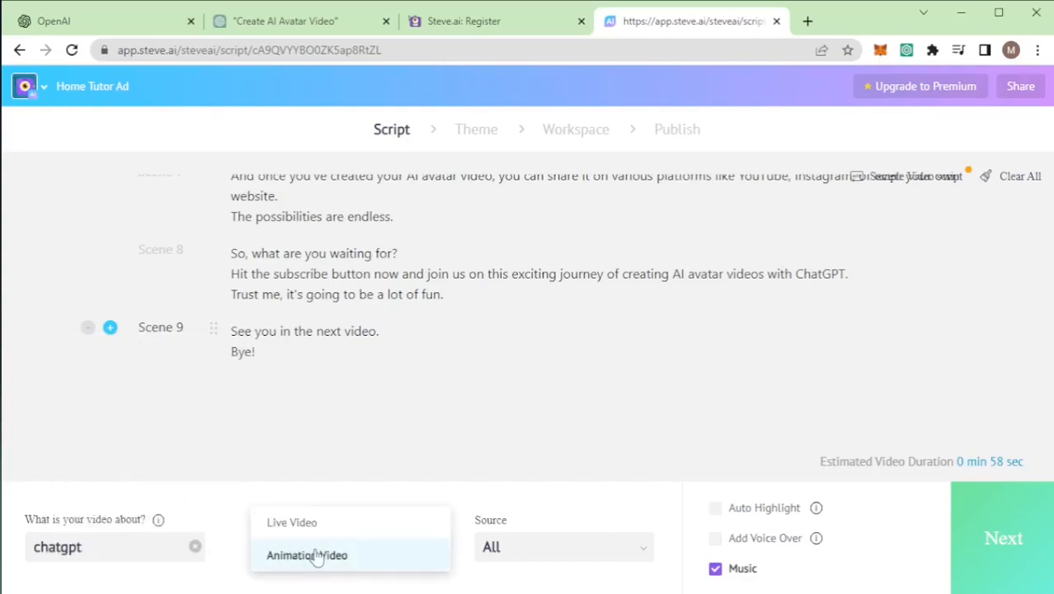
{"action": "left_click", "coordinate": [317, 555]}
{"action": "left_click", "coordinate": [542, 553]}
{"action": "left_click", "coordinate": [540, 555]}
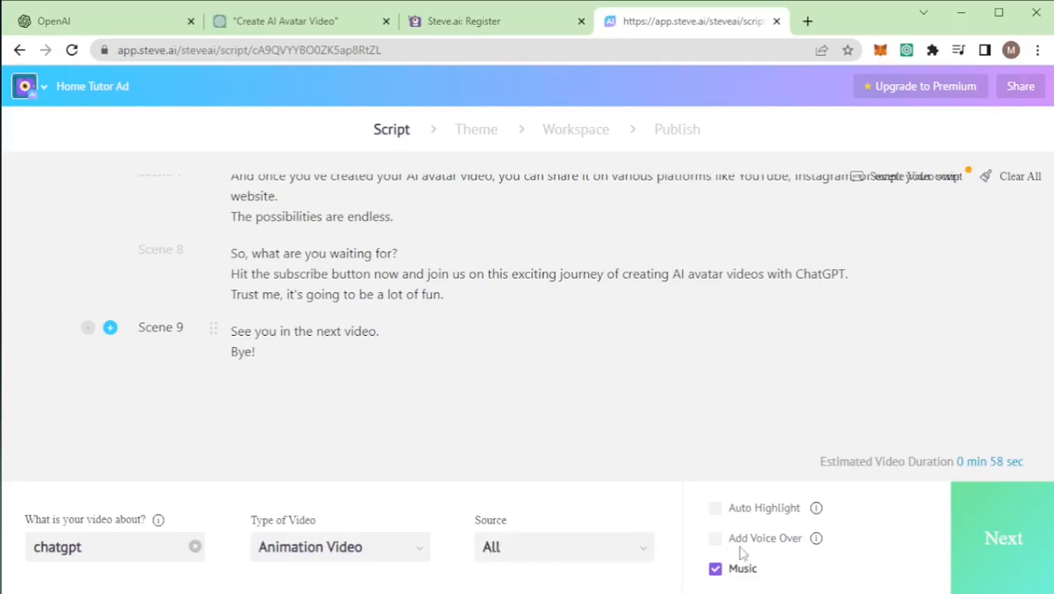
Step: Add a generated voice-over in English with US accent, Female gender and the Joanna voice, and turn off the music
{"action": "left_click", "coordinate": [715, 538]}
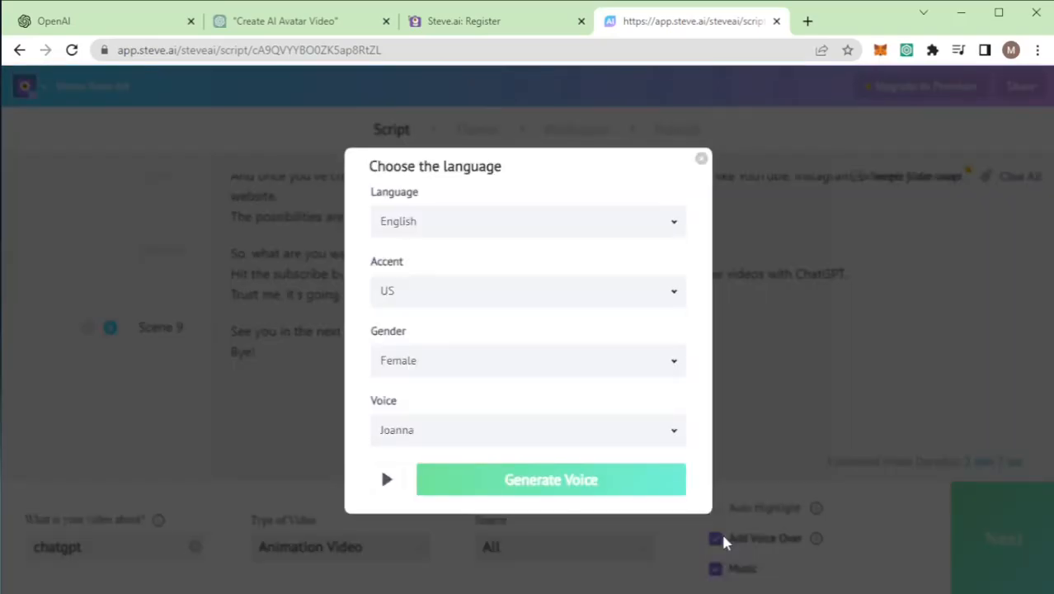
{"action": "left_click", "coordinate": [442, 227]}
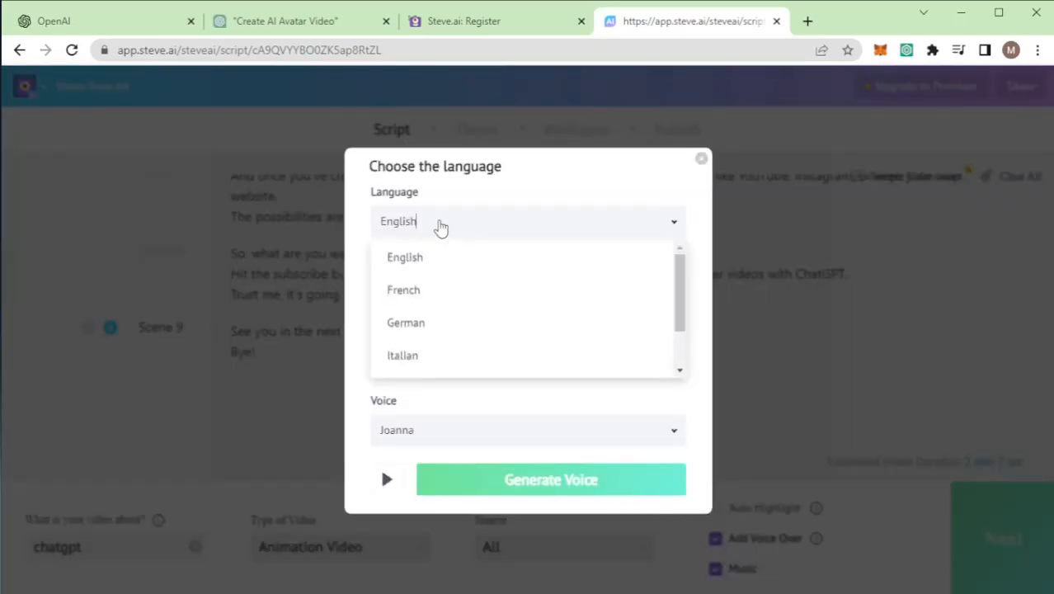
{"action": "left_click", "coordinate": [365, 229]}
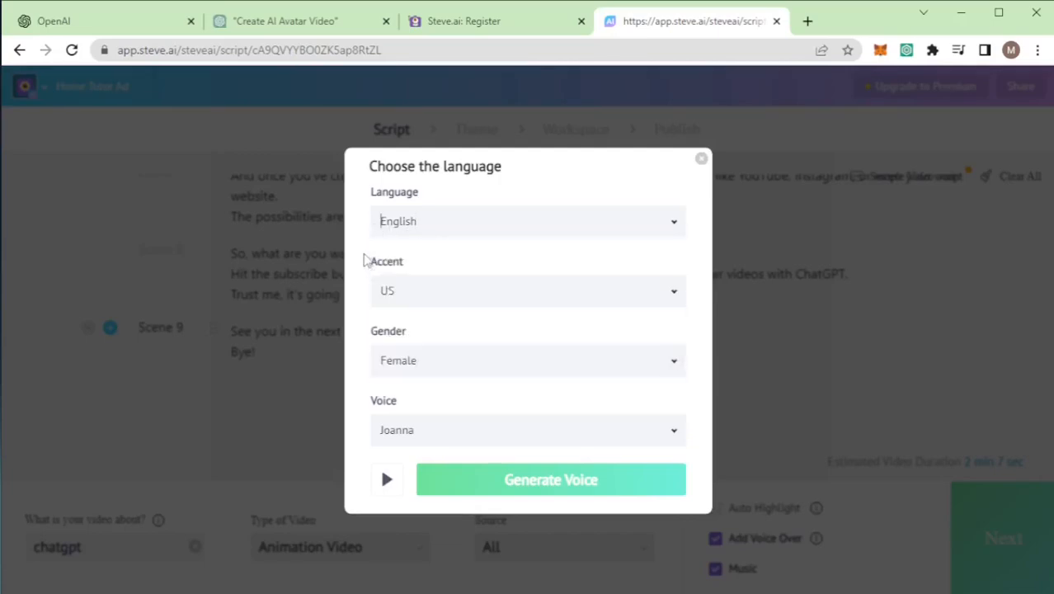
{"action": "left_click", "coordinate": [405, 370]}
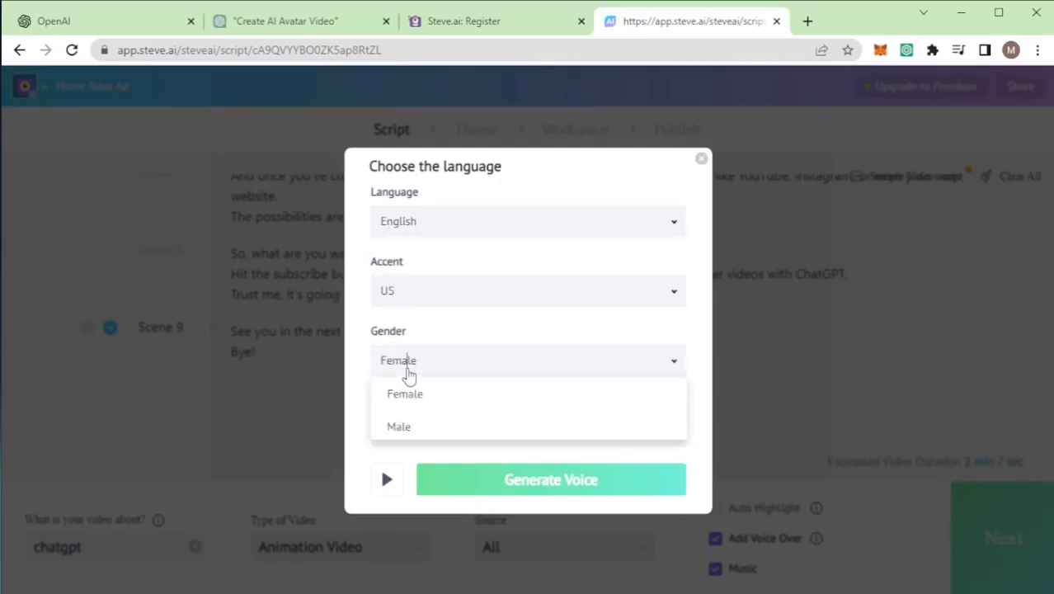
{"action": "left_click", "coordinate": [409, 392]}
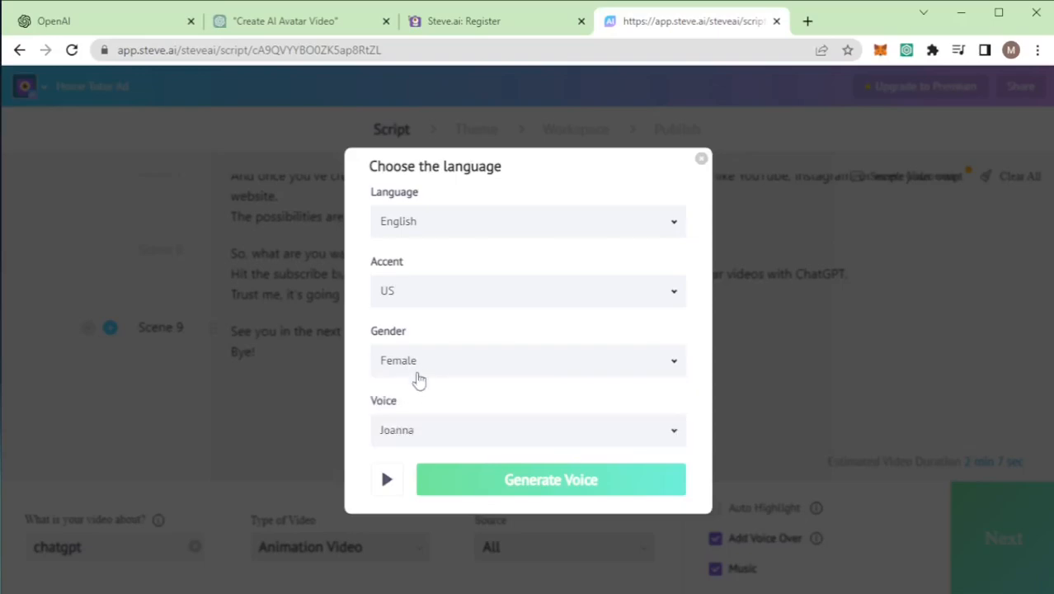
{"action": "left_click", "coordinate": [416, 433]}
{"action": "left_click", "coordinate": [417, 433]}
{"action": "left_click", "coordinate": [417, 433]}
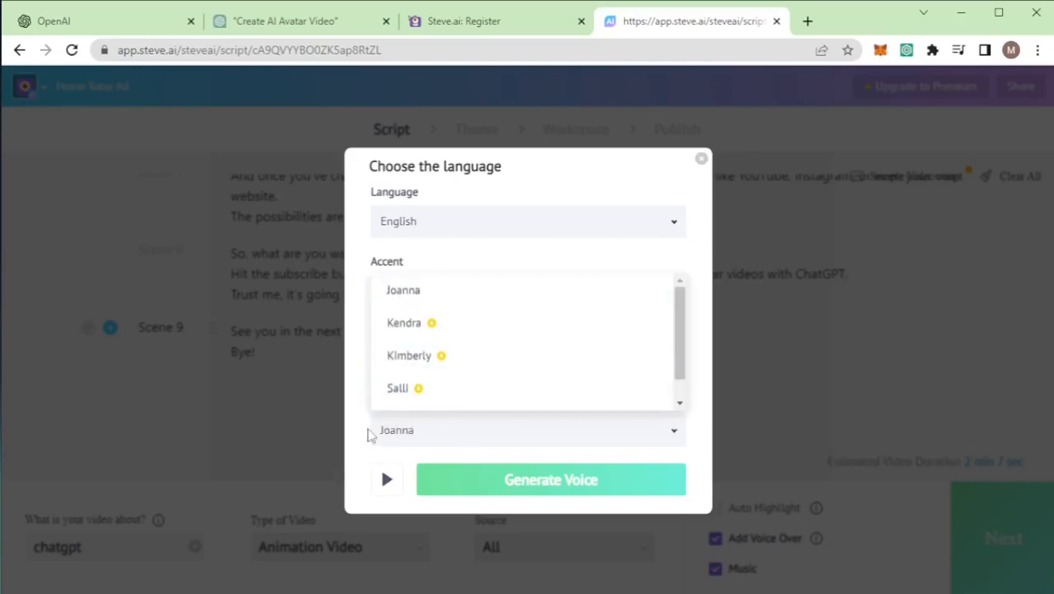
{"action": "left_click", "coordinate": [369, 436]}
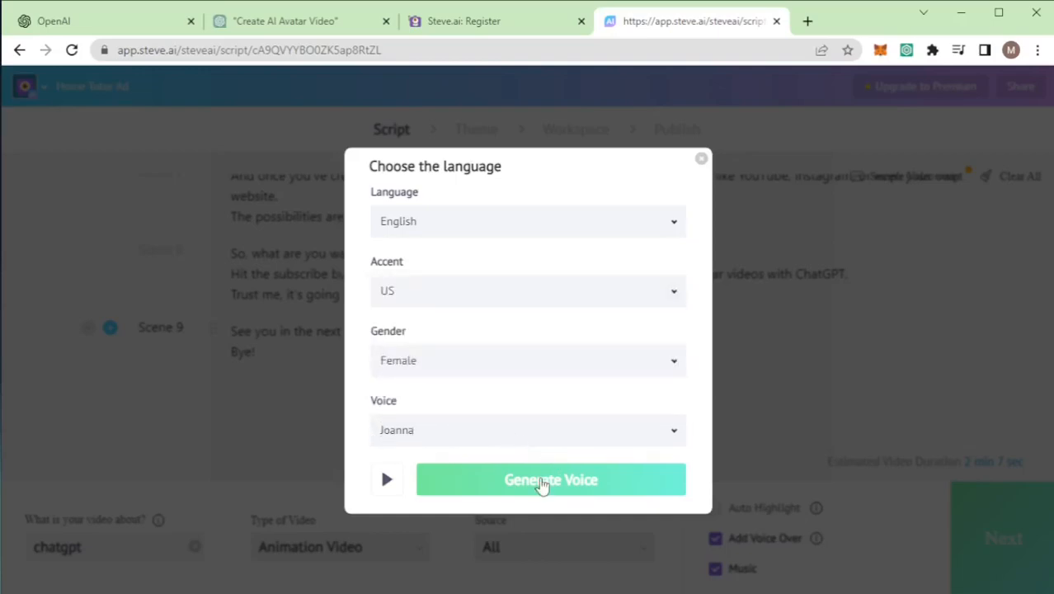
{"action": "left_click", "coordinate": [544, 483]}
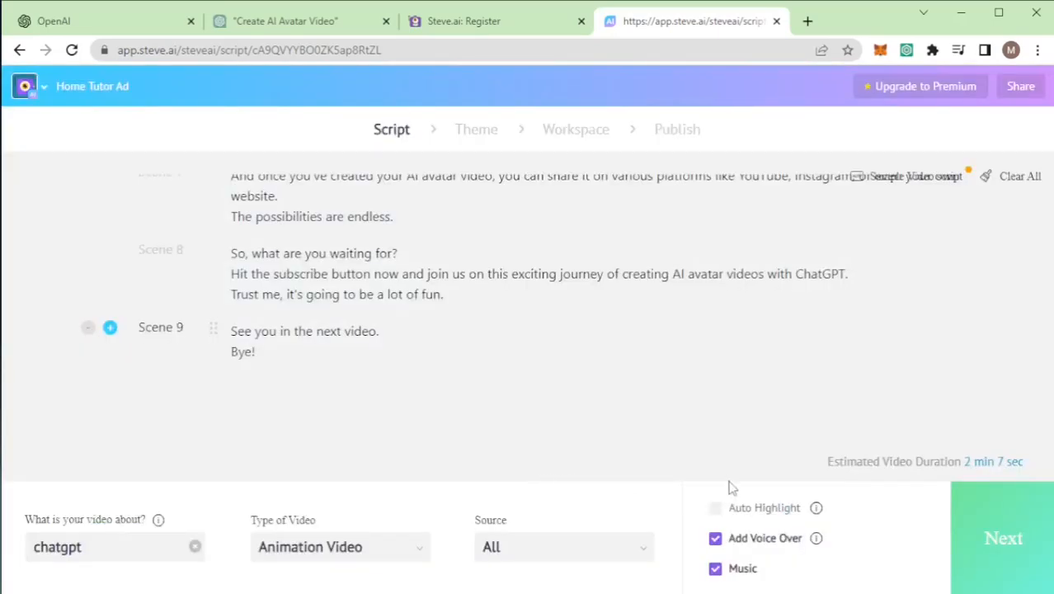
{"action": "left_click", "coordinate": [715, 569]}
Step: Proceed to the theme stage and apply the "Buying my long time Dream Car!!.." design style to the video
{"action": "left_click", "coordinate": [1000, 539]}
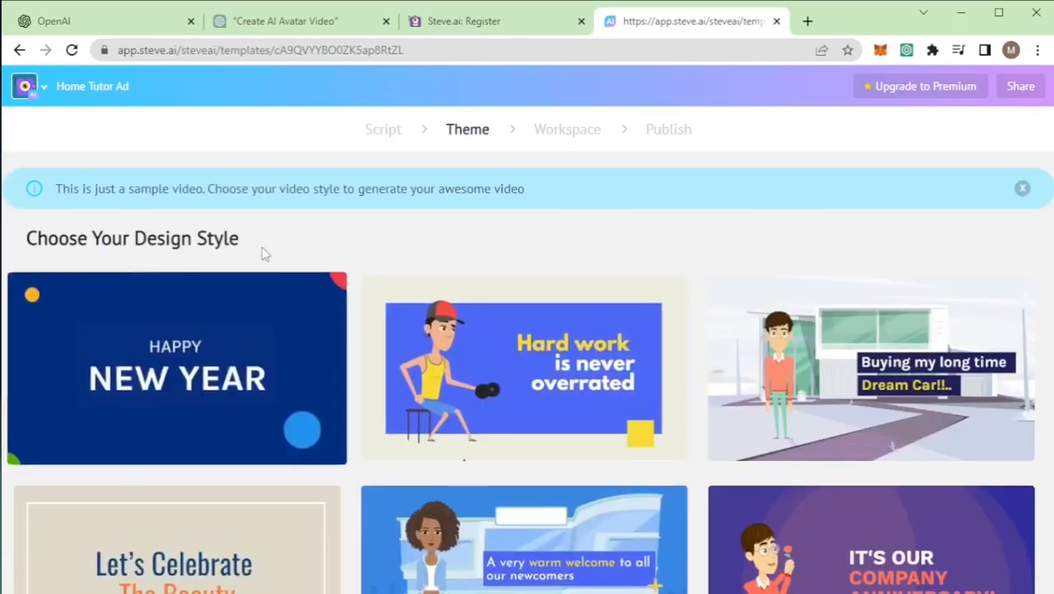
{"action": "scroll", "coordinate": [447, 428], "scroll_direction": "down", "scroll_amount": 4}
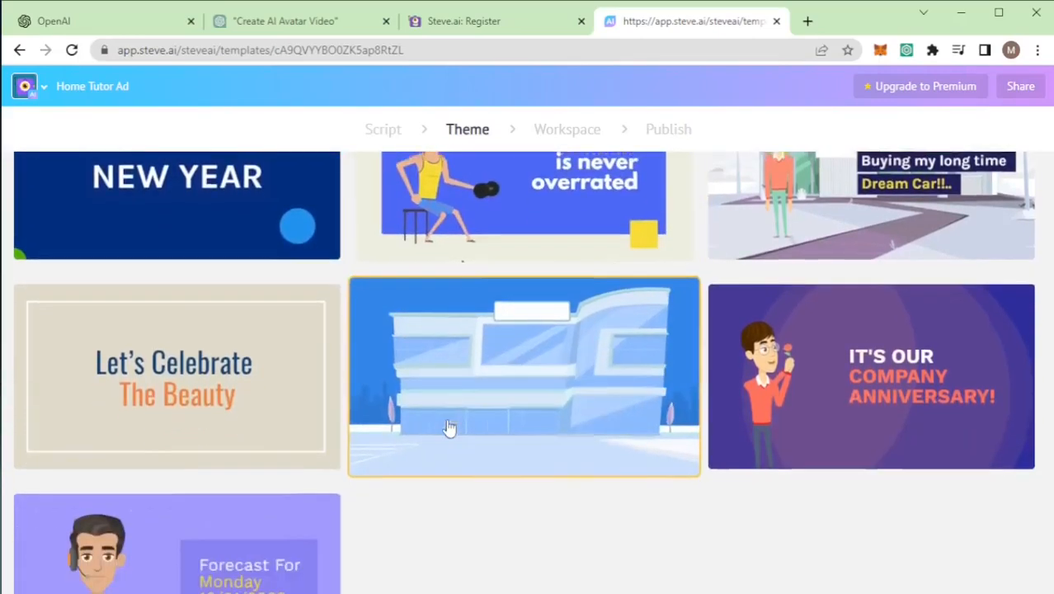
{"action": "scroll", "coordinate": [266, 458], "scroll_direction": "up", "scroll_amount": 3}
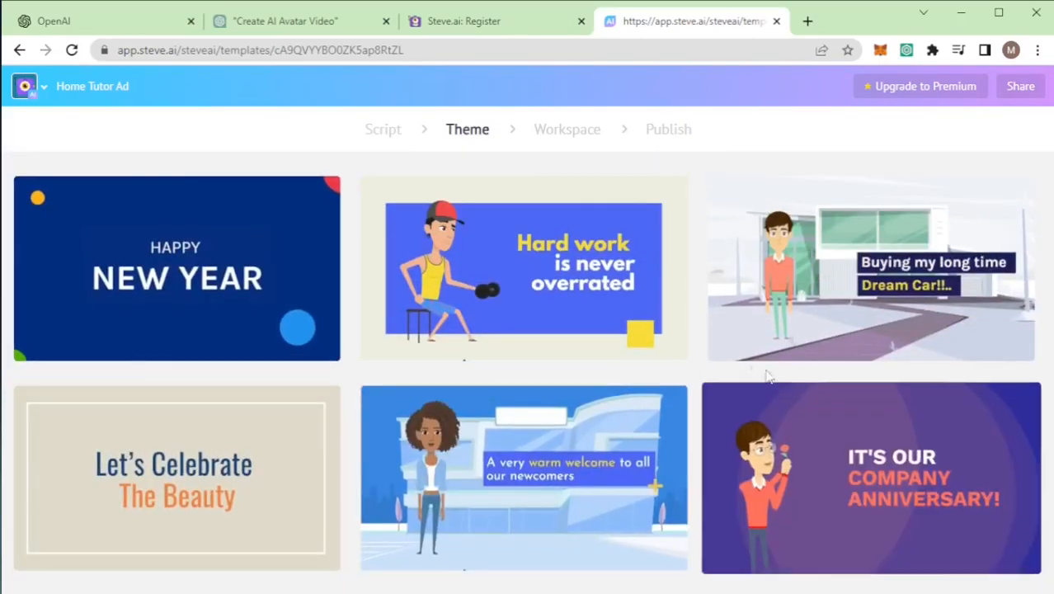
{"action": "scroll", "coordinate": [396, 355], "scroll_direction": "up", "scroll_amount": 1}
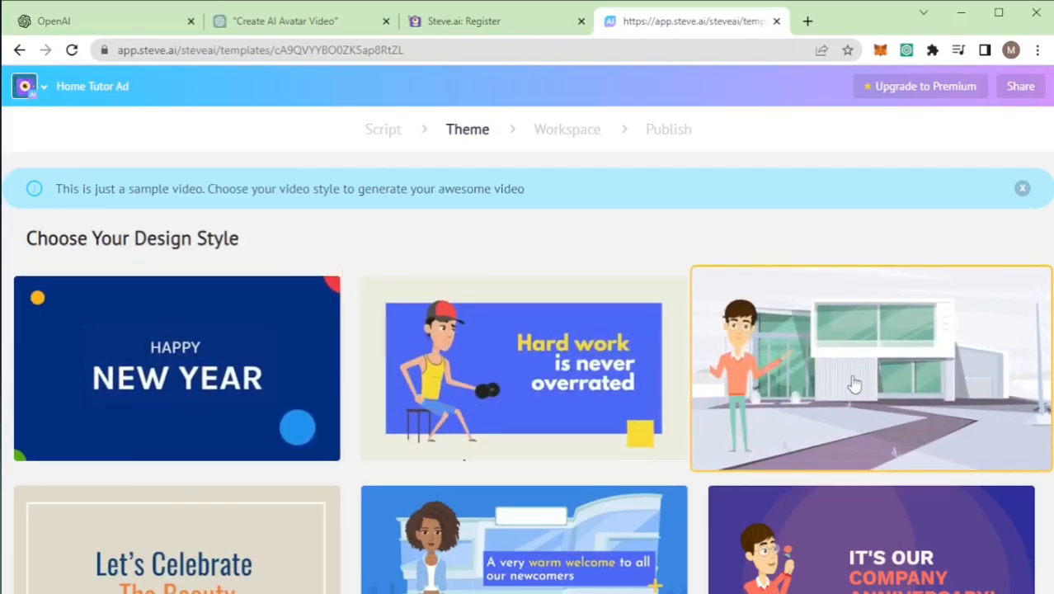
{"action": "left_click", "coordinate": [906, 367]}
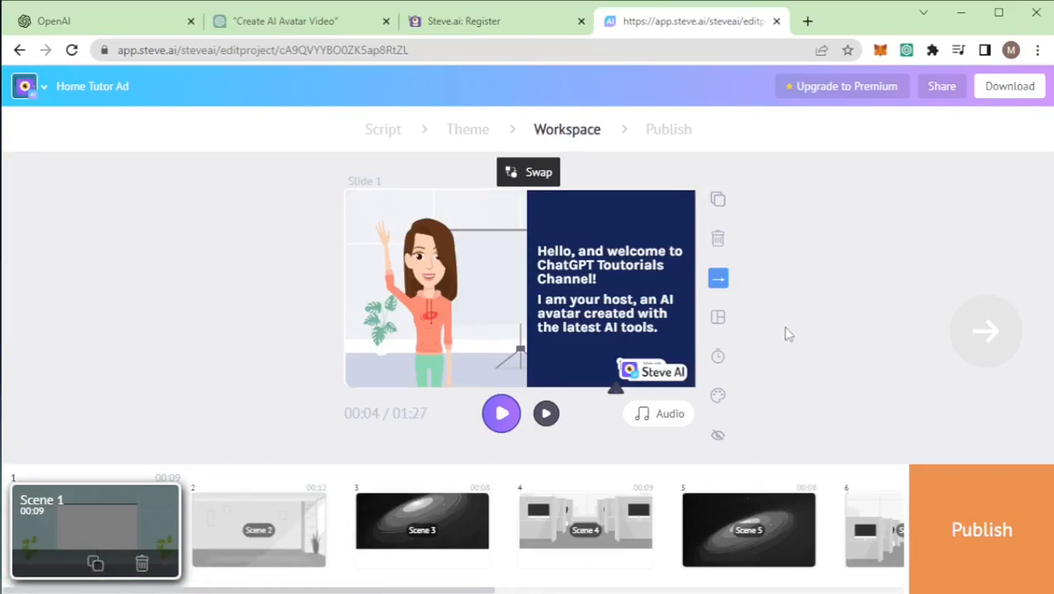
Step: Play the generated video's preview from the first scene, and stop it
{"action": "left_click", "coordinate": [502, 414]}
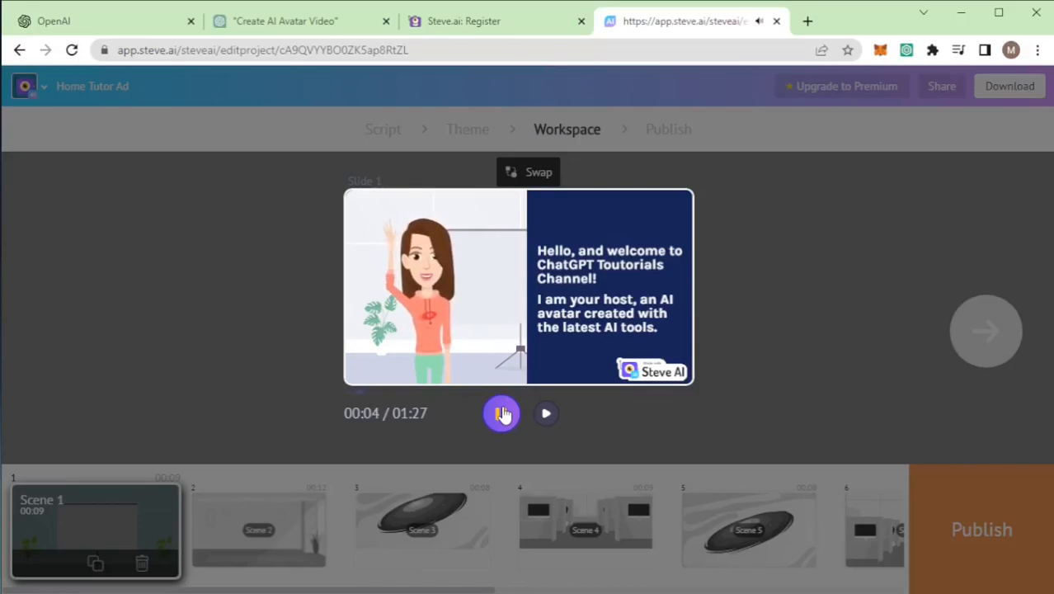
{"action": "left_click", "coordinate": [501, 415]}
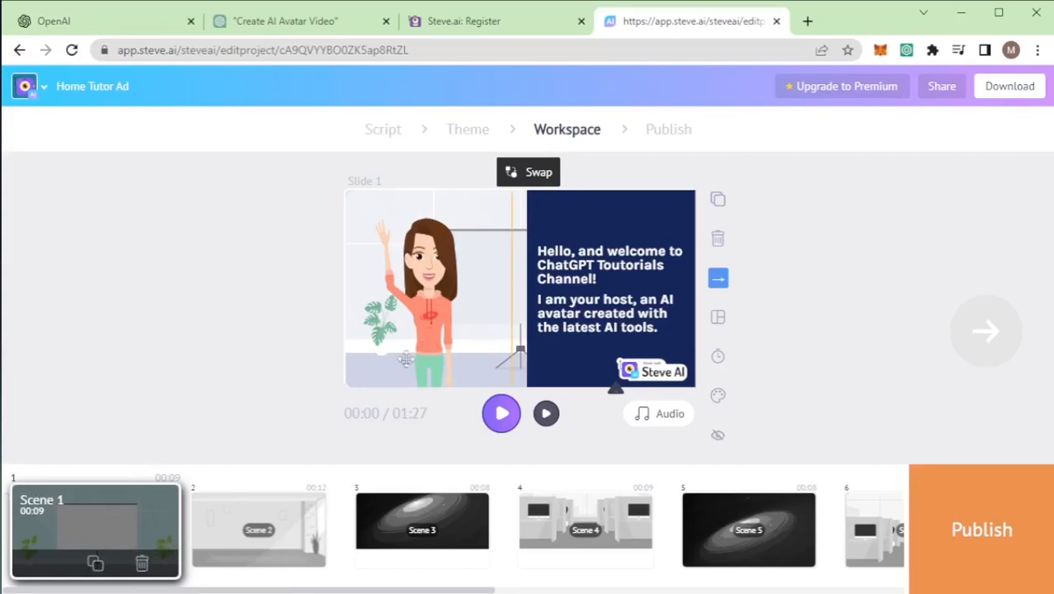
Step: Go through Scenes 2 to 5 in the workspace, slightly repositioning the characters in Scenes 3 and 4
{"action": "left_click", "coordinate": [243, 527]}
{"action": "left_click", "coordinate": [425, 505]}
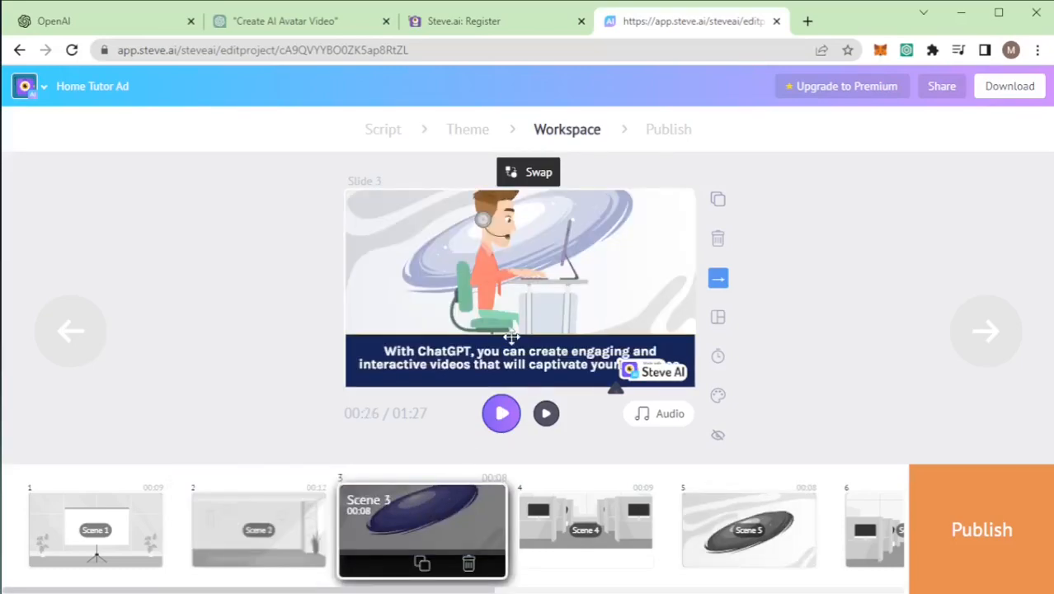
{"action": "left_click", "coordinate": [491, 270]}
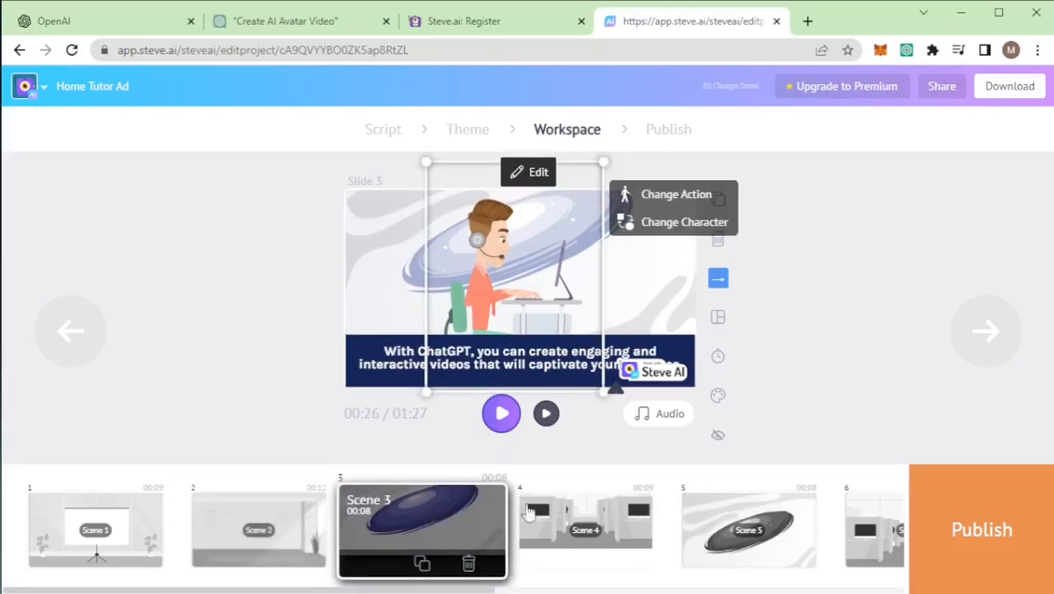
{"action": "left_click", "coordinate": [569, 518]}
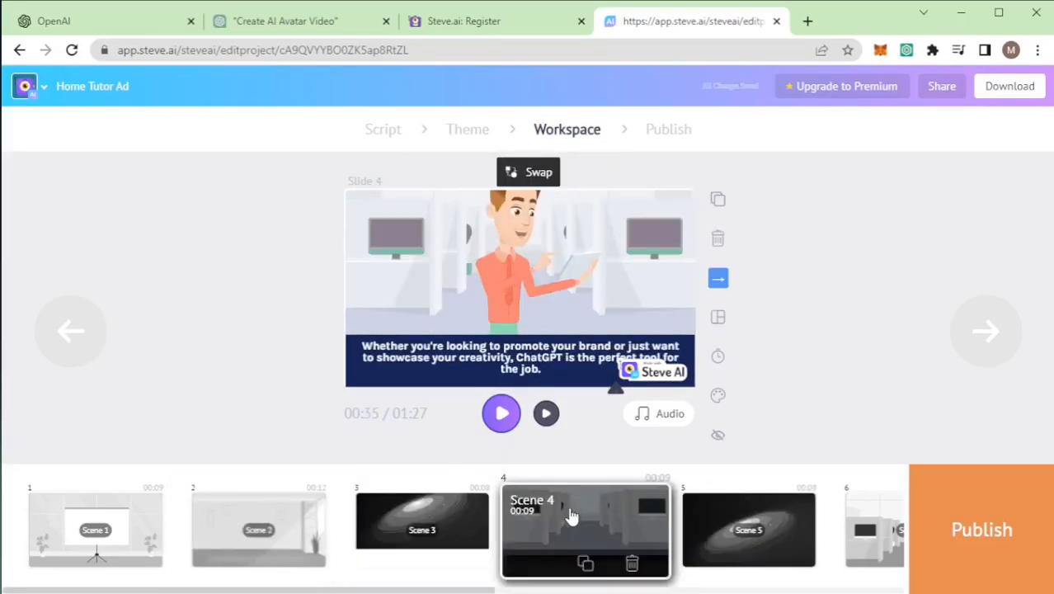
{"action": "left_click", "coordinate": [501, 286]}
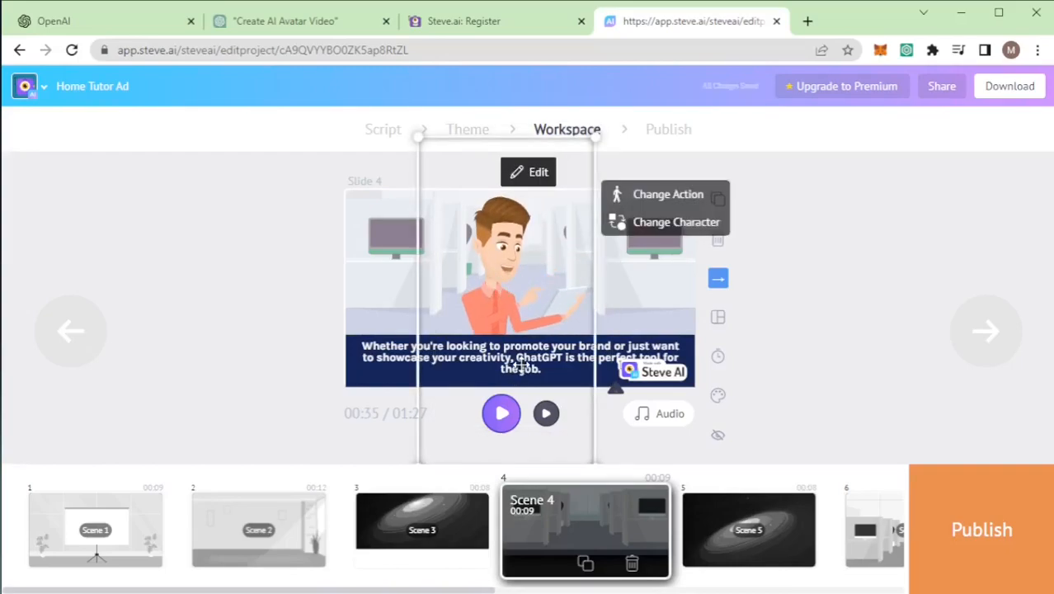
{"action": "left_click_drag", "start_coordinate": [495, 257], "coordinate": [506, 259]}
{"action": "left_click", "coordinate": [747, 528]}
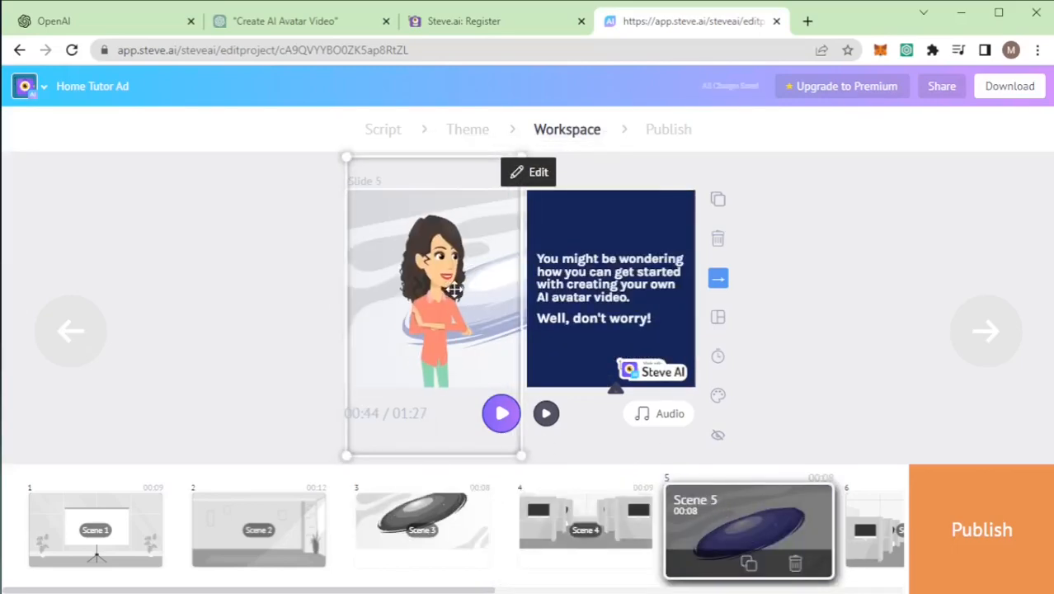
{"action": "left_click_drag", "start_coordinate": [455, 289], "coordinate": [448, 291]}
Step: Open Scene 6 and Scene 7 to examine their characters, graphics and text layout
{"action": "left_click_drag", "start_coordinate": [482, 592], "coordinate": [829, 584]}
{"action": "left_click", "coordinate": [316, 541]}
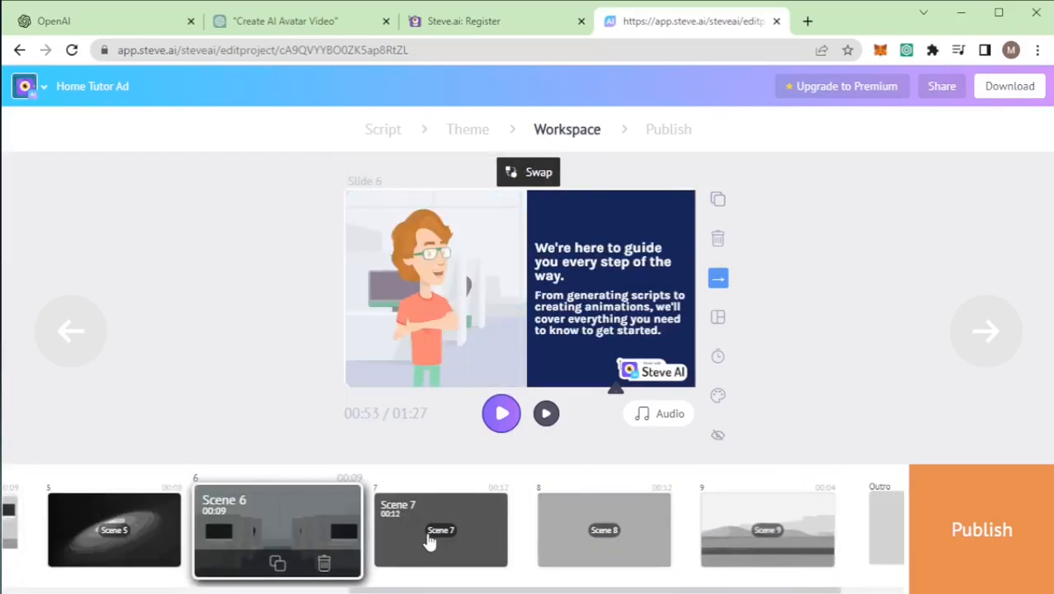
{"action": "left_click", "coordinate": [433, 541]}
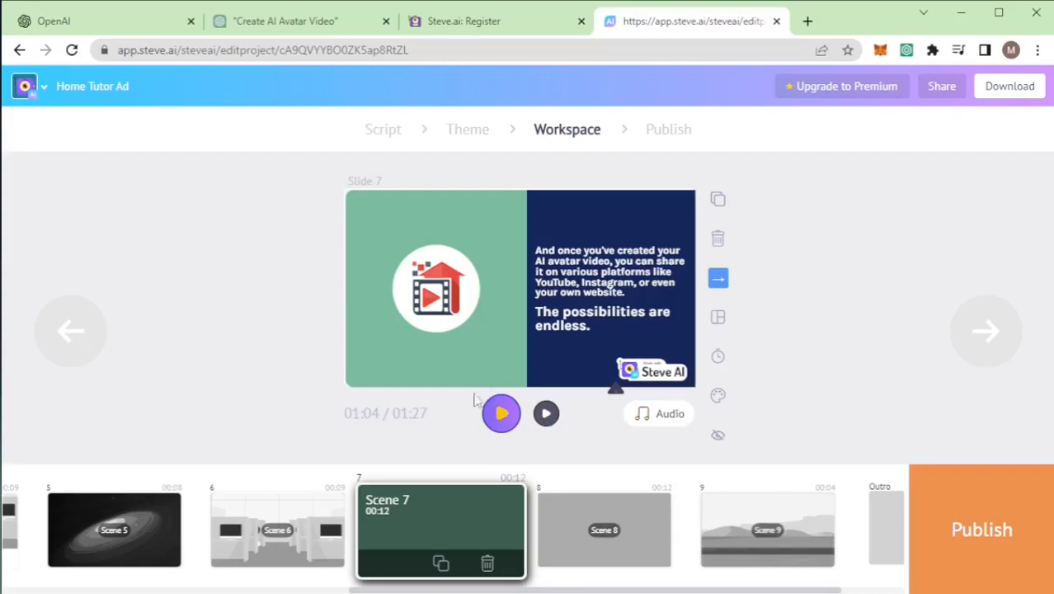
Step: Preview Scene 7 on its own, and play the whole video from the beginning before stopping it
{"action": "left_click", "coordinate": [547, 414]}
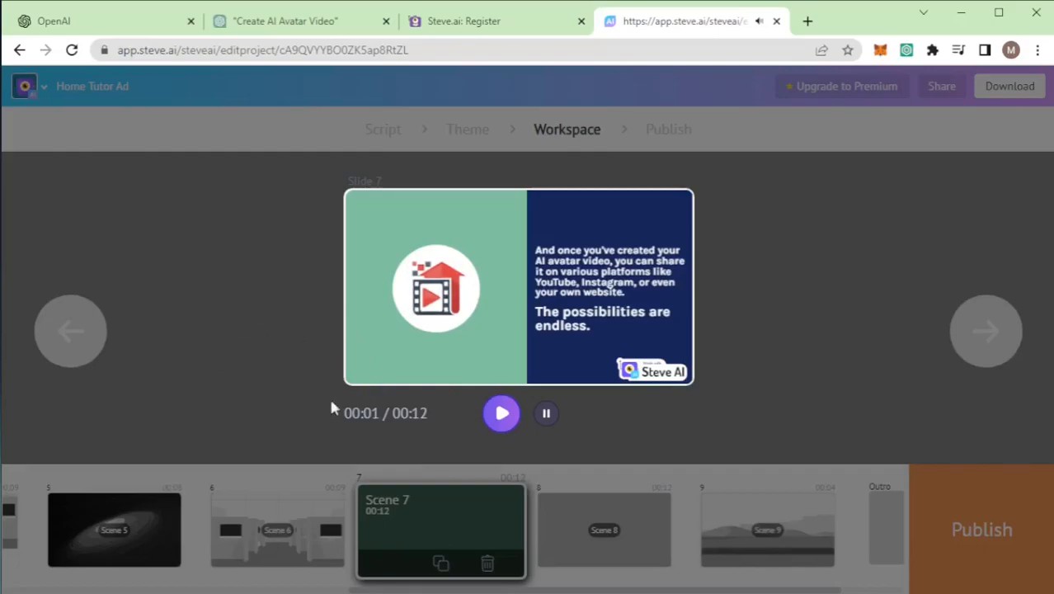
{"action": "left_click", "coordinate": [501, 417]}
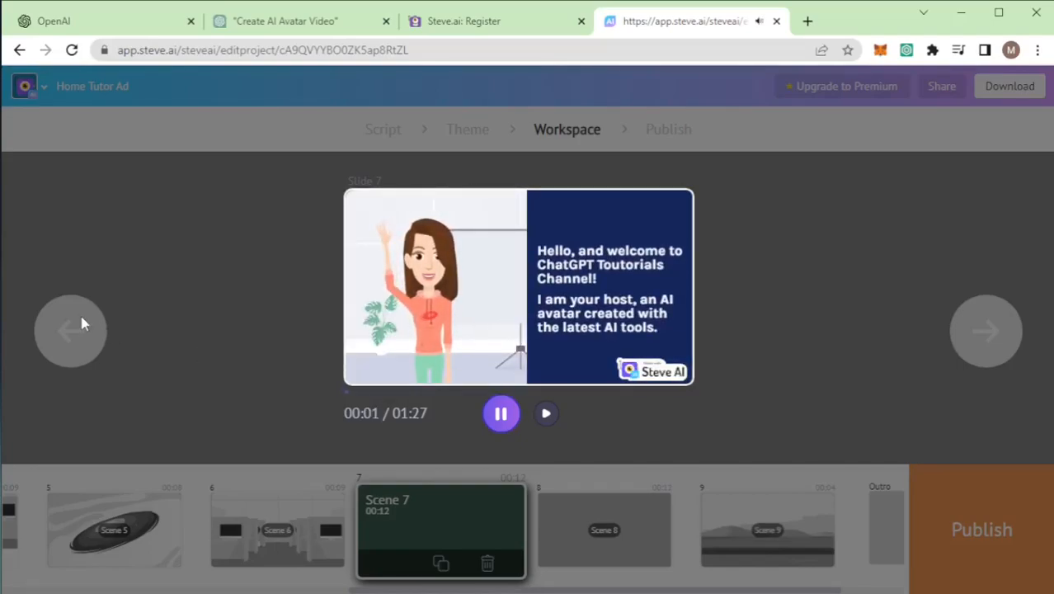
{"action": "left_click", "coordinate": [501, 413]}
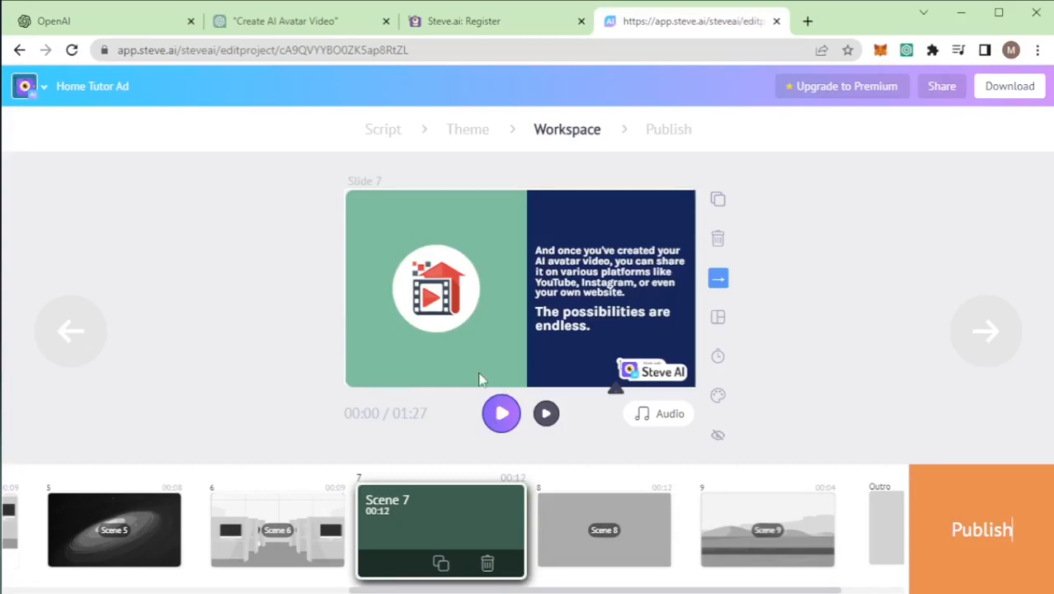
Step: Take the video from the workspace to the publishing stage and check its video title
{"action": "left_click_drag", "start_coordinate": [612, 591], "coordinate": [773, 591]}
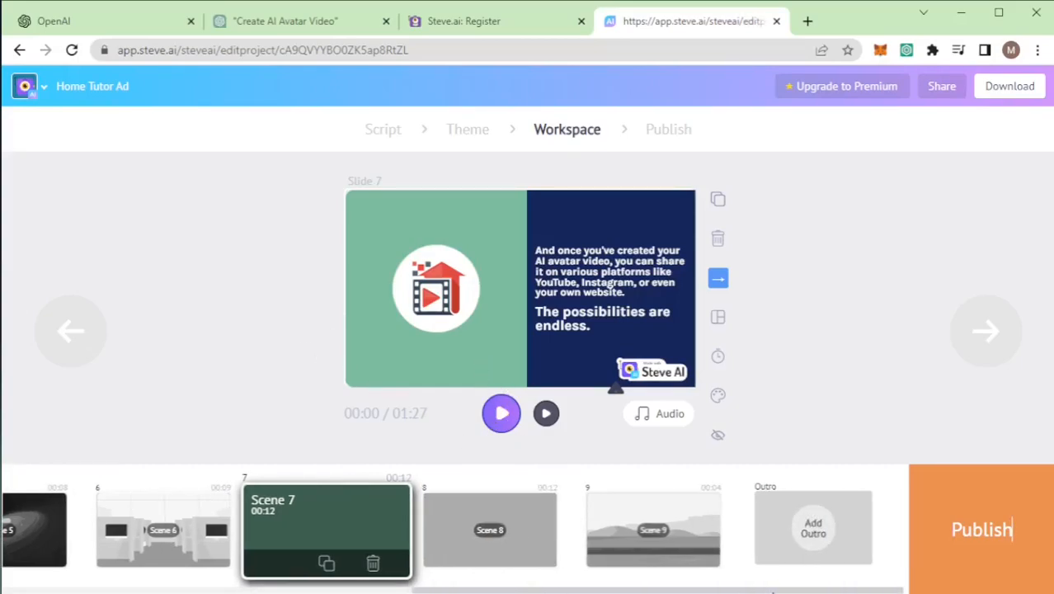
{"action": "left_click", "coordinate": [982, 528]}
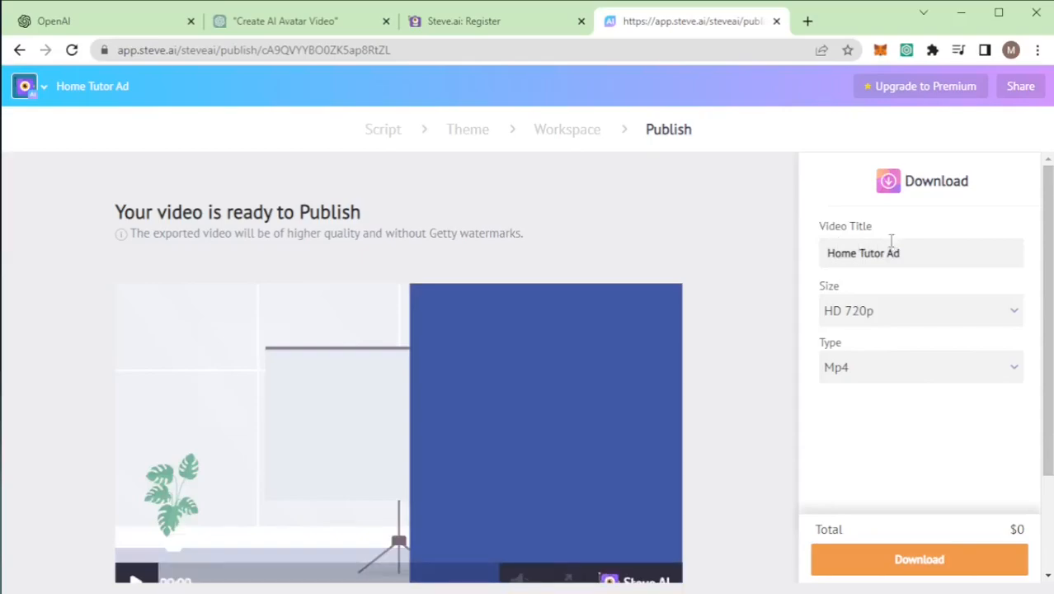
{"action": "left_click_drag", "start_coordinate": [909, 248], "coordinate": [826, 252]}
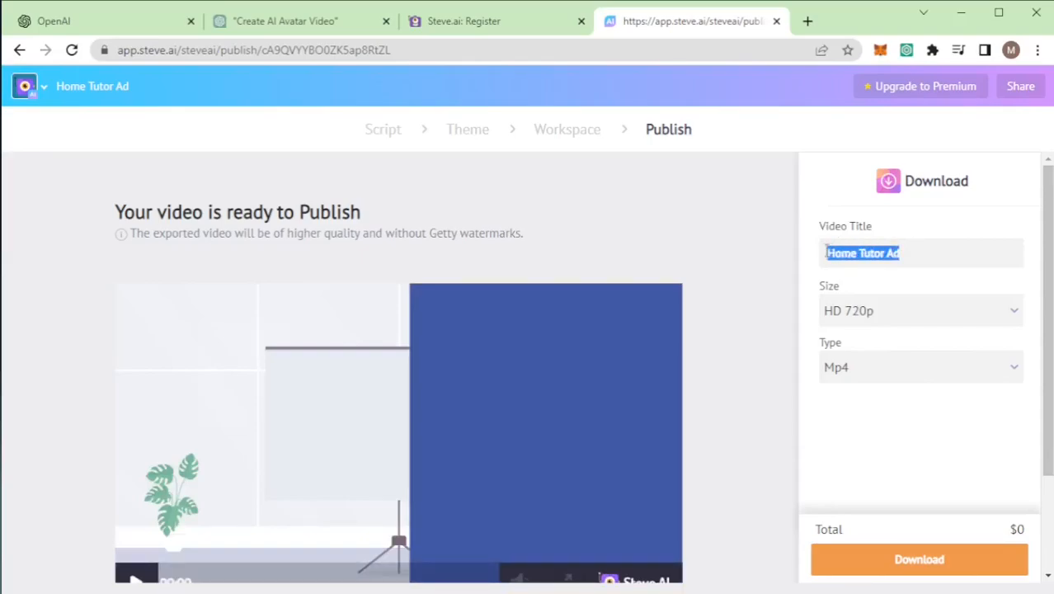
{"action": "left_click", "coordinate": [928, 248]}
Step: Choose HD 720p as the size and Mp4 as the type, and start the standard download of the video
{"action": "left_click", "coordinate": [888, 318]}
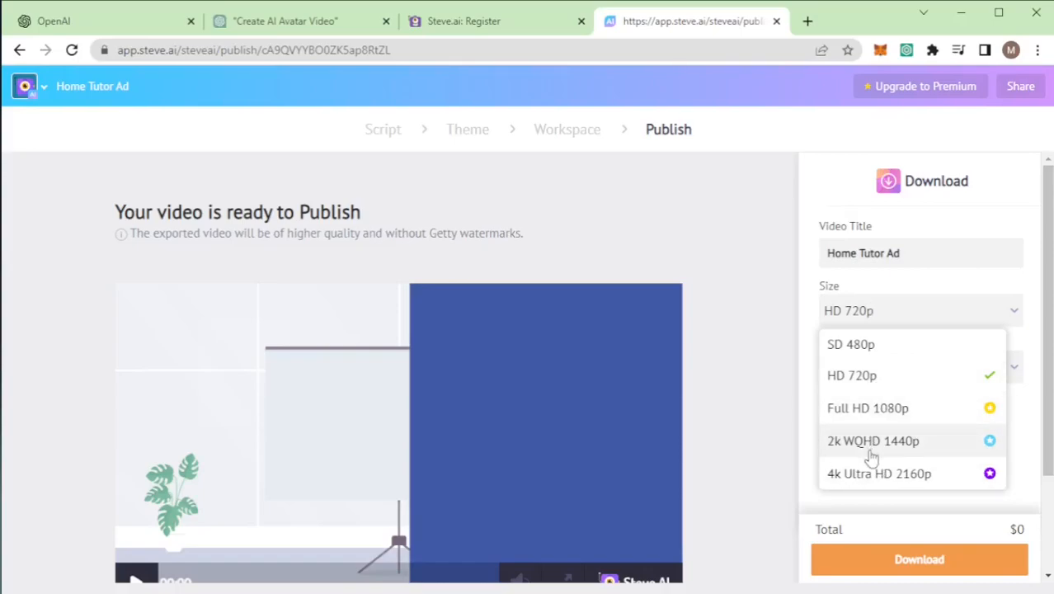
{"action": "left_click", "coordinate": [881, 385]}
{"action": "left_click", "coordinate": [857, 368]}
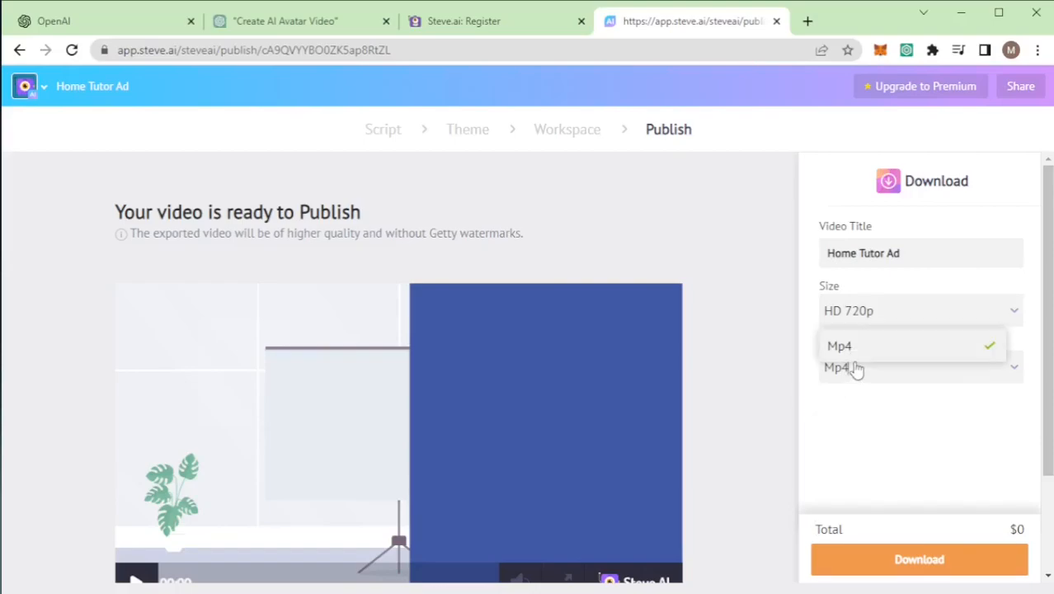
{"action": "left_click", "coordinate": [857, 369]}
{"action": "scroll", "coordinate": [859, 432], "scroll_direction": "down", "scroll_amount": 2}
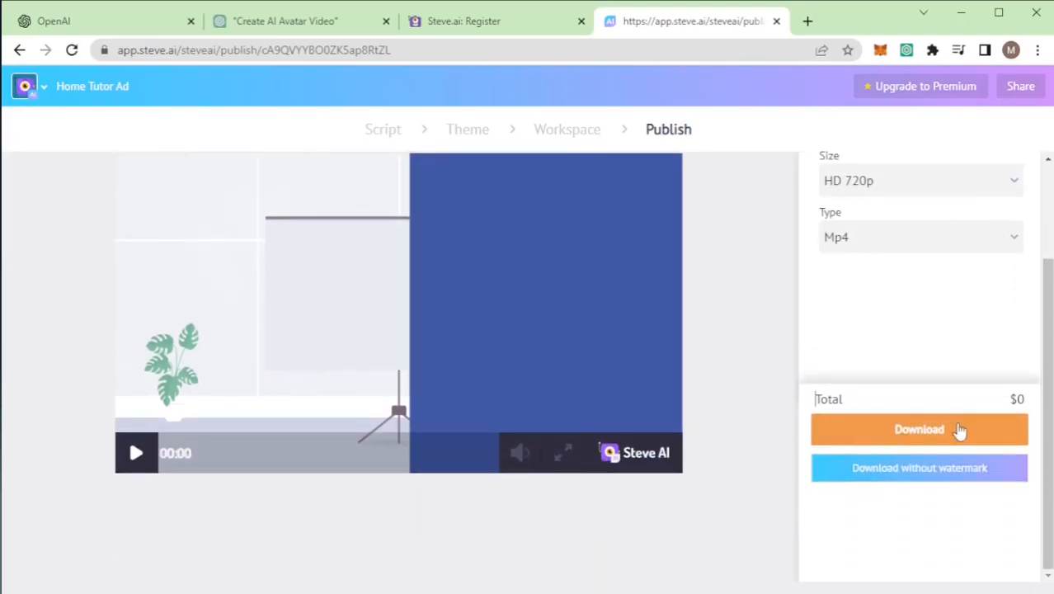
{"action": "left_click", "coordinate": [903, 431]}
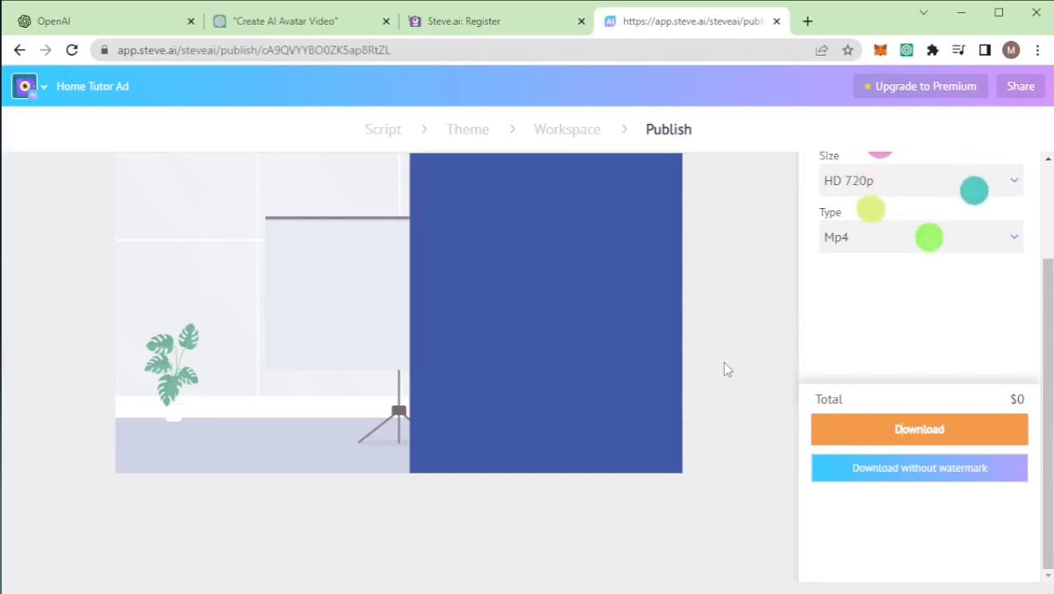
{"action": "scroll", "coordinate": [725, 363], "scroll_direction": "up", "scroll_amount": 3}
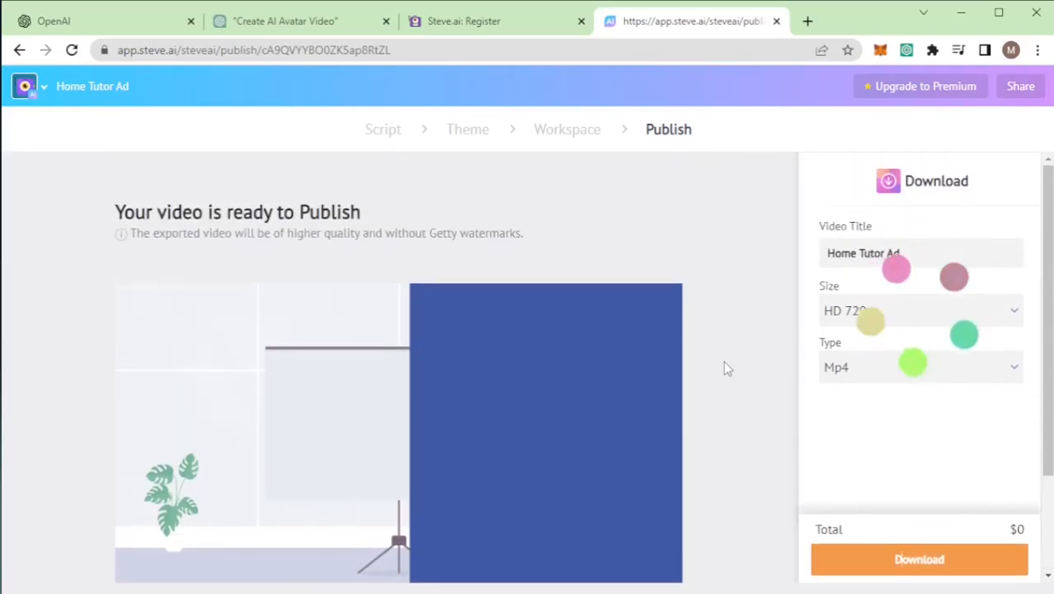
{"action": "scroll", "coordinate": [725, 363], "scroll_direction": "down", "scroll_amount": 3}
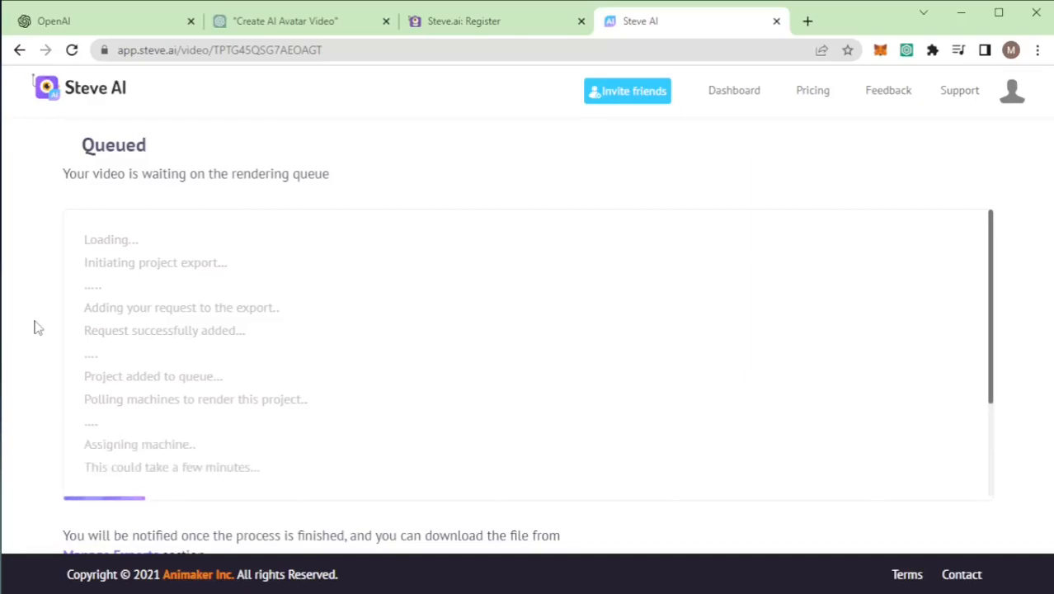
Step: Read the rendering queue log and the notice on where to download the finished file
{"action": "left_click_drag", "start_coordinate": [58, 537], "coordinate": [562, 541]}
{"action": "left_click", "coordinate": [564, 542]}
{"action": "left_click_drag", "start_coordinate": [993, 353], "coordinate": [993, 403]}
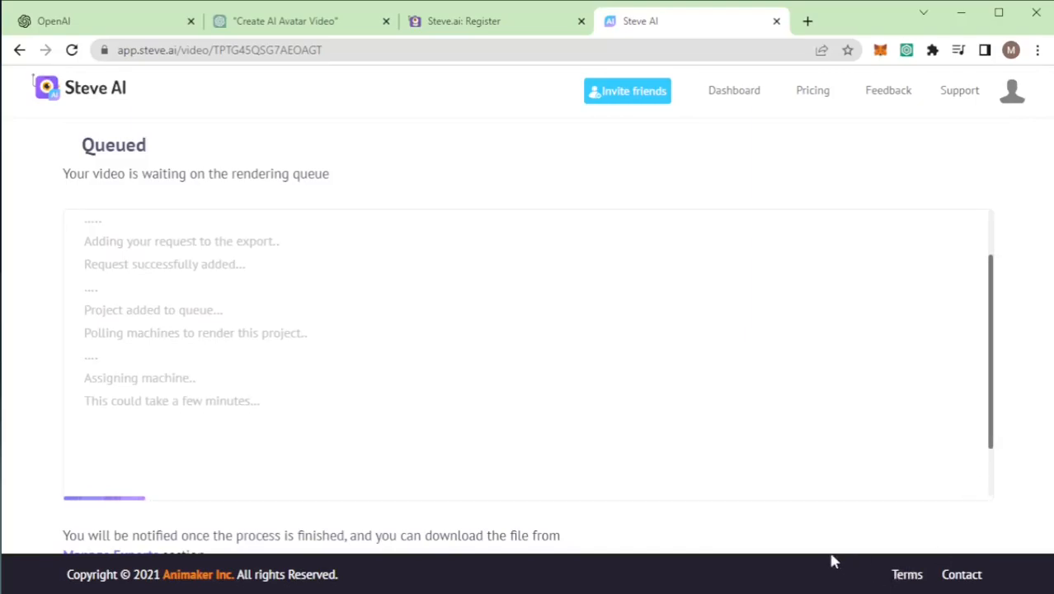
Step: Open the Manage Exports page from the queue notice and show the My Exports list
{"action": "left_click", "coordinate": [72, 558]}
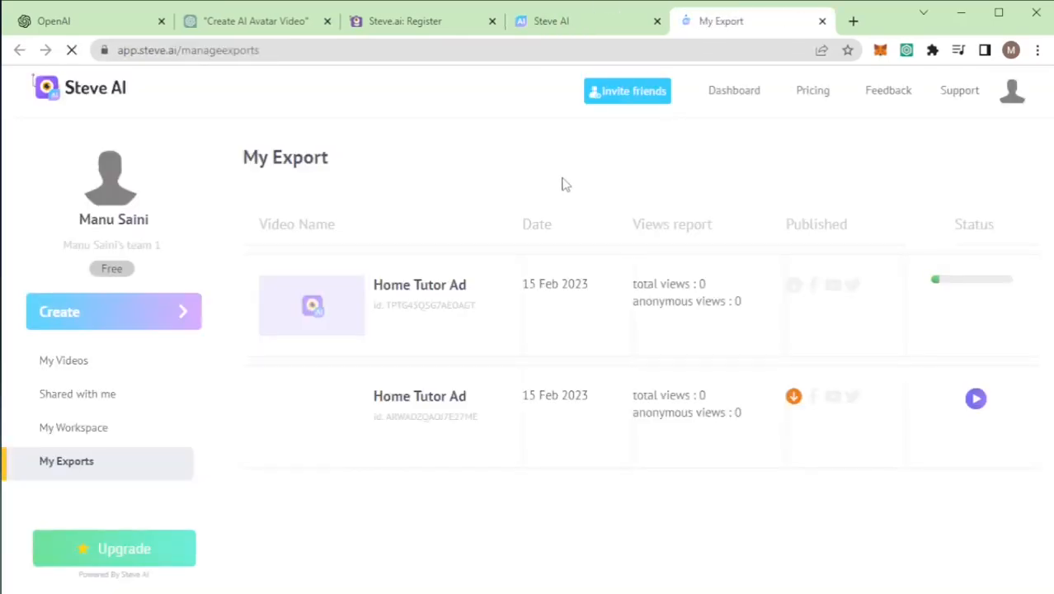
{"action": "left_click_drag", "start_coordinate": [245, 155], "coordinate": [358, 161]}
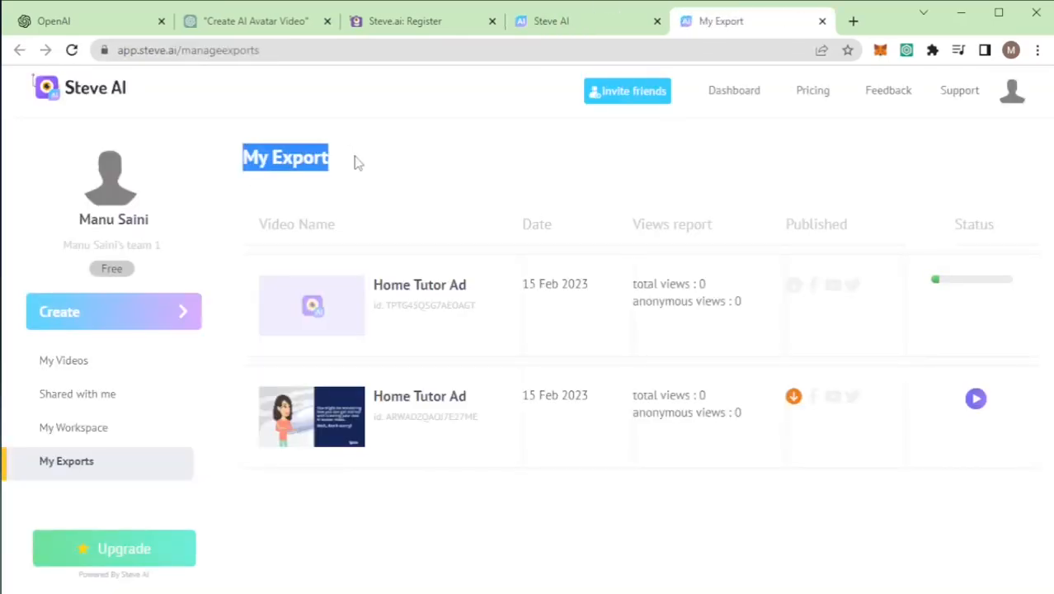
{"action": "left_click", "coordinate": [322, 155]}
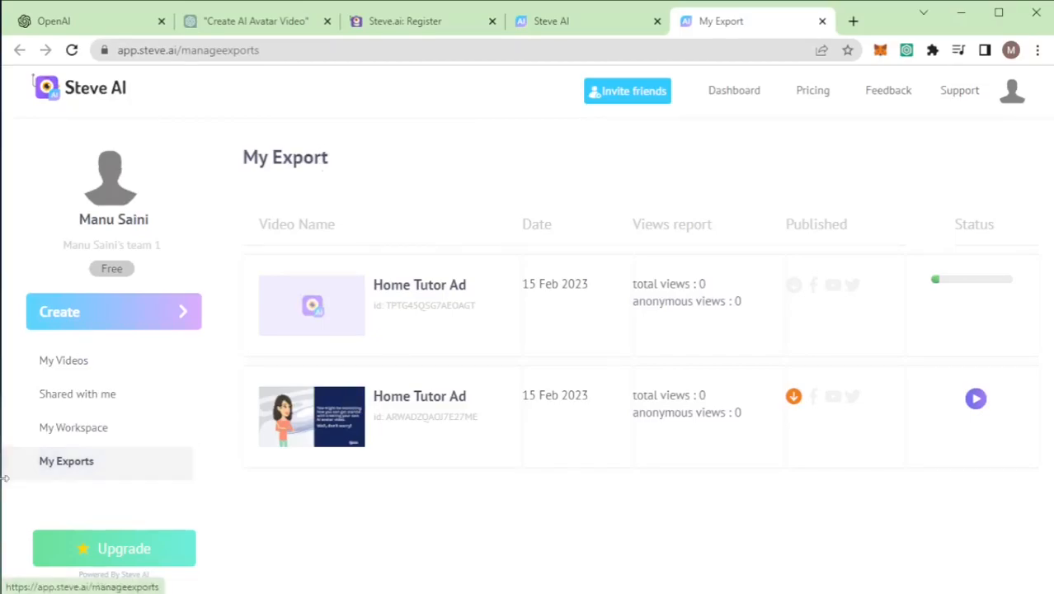
{"action": "left_click", "coordinate": [47, 472]}
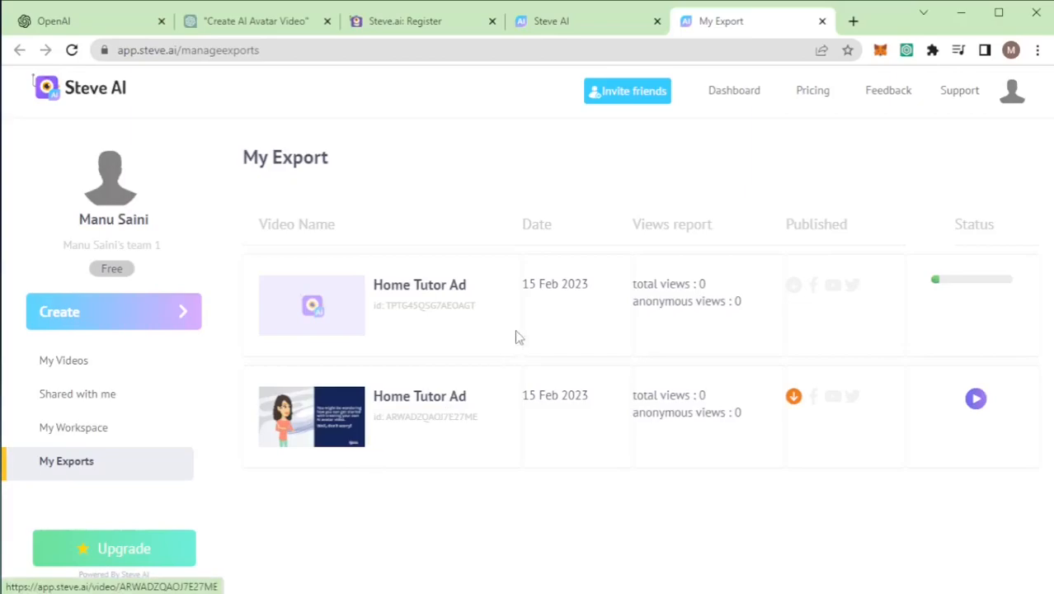